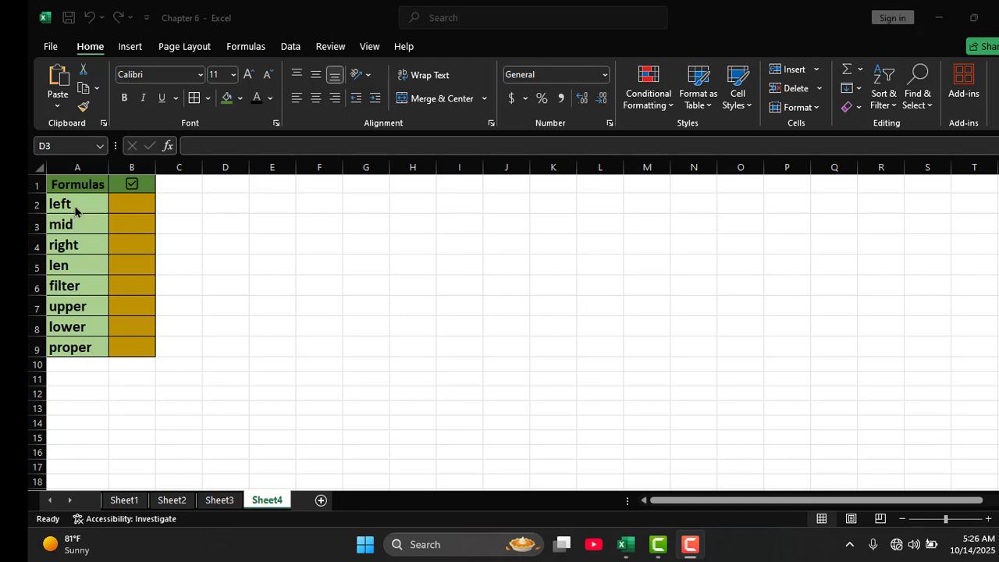
# Step: Make the numbers in cells A19 to A29 of Sheet1 bold
pyautogui.click(270, 281)
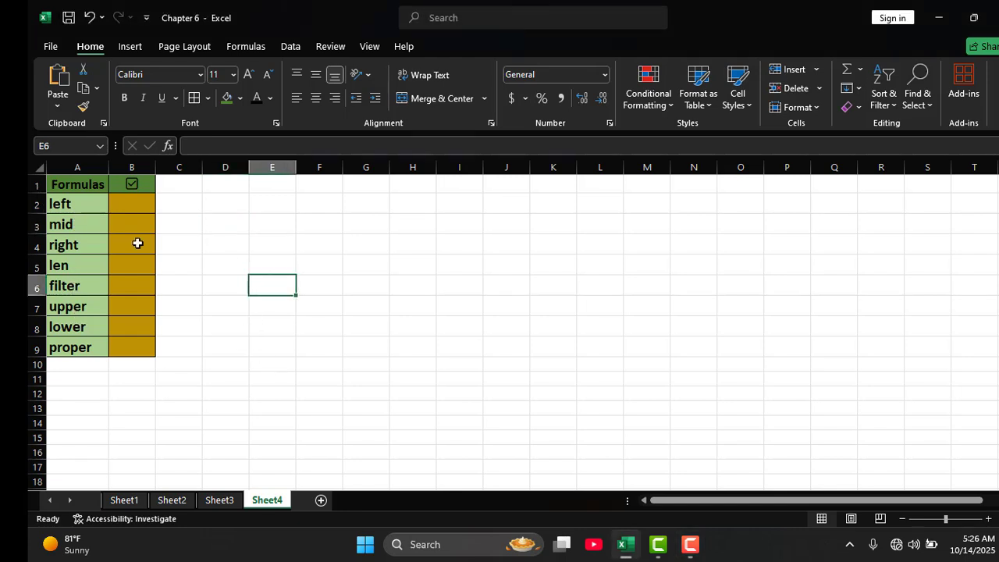
pyautogui.click(87, 210)
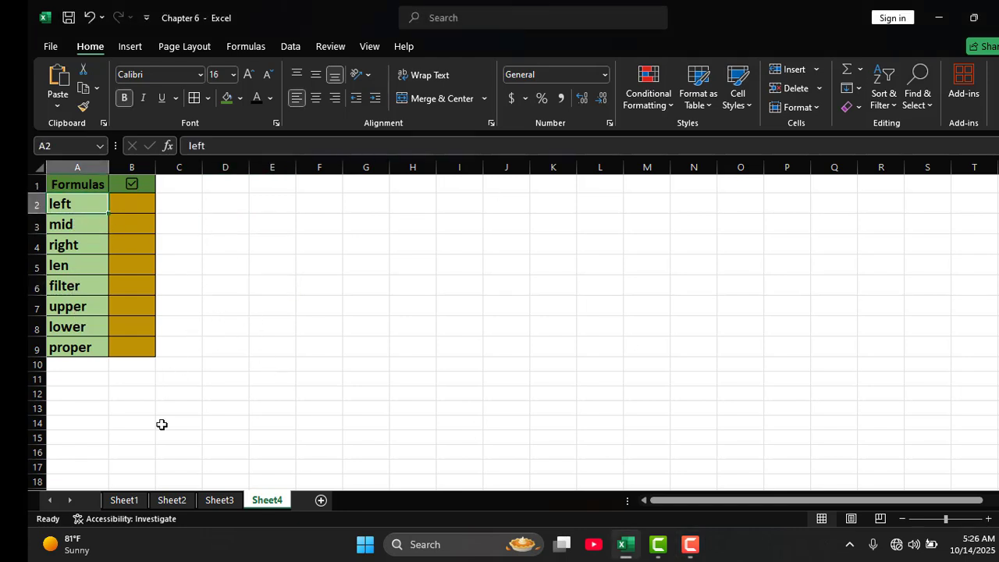
pyautogui.click(123, 500)
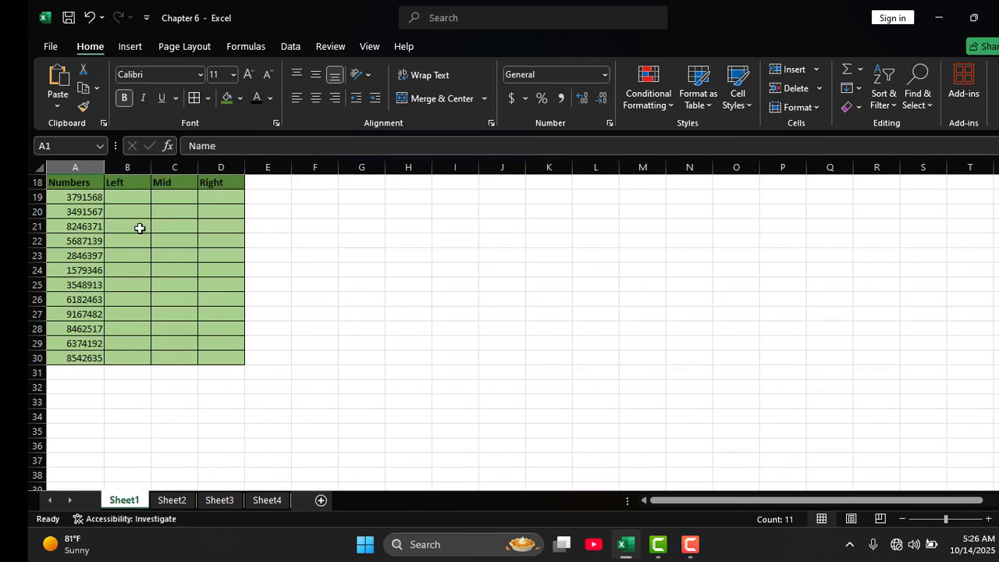
pyautogui.moveTo(74, 198); pyautogui.dragTo(84, 344)
pyautogui.click(124, 97)
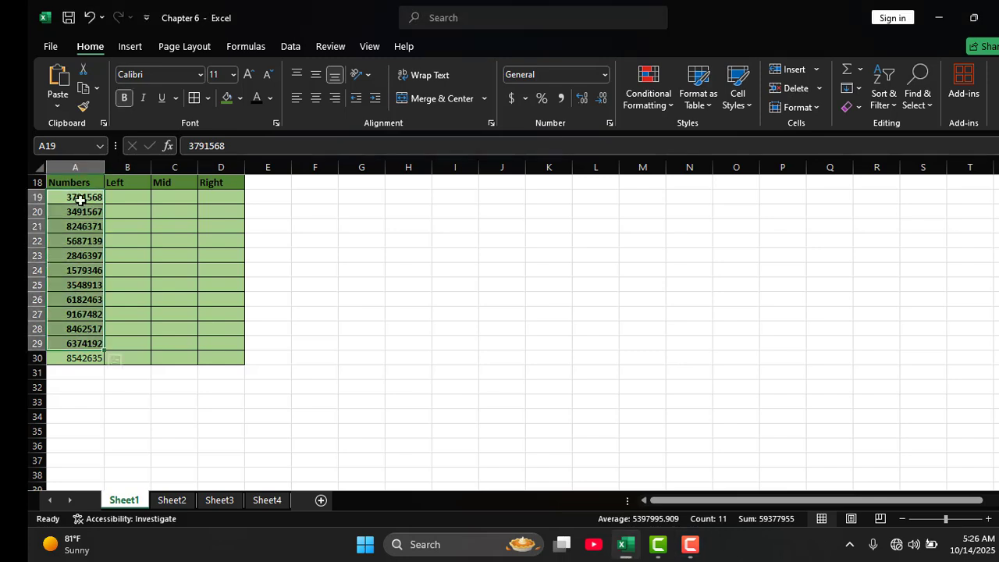
pyautogui.click(75, 211)
pyautogui.click(71, 197)
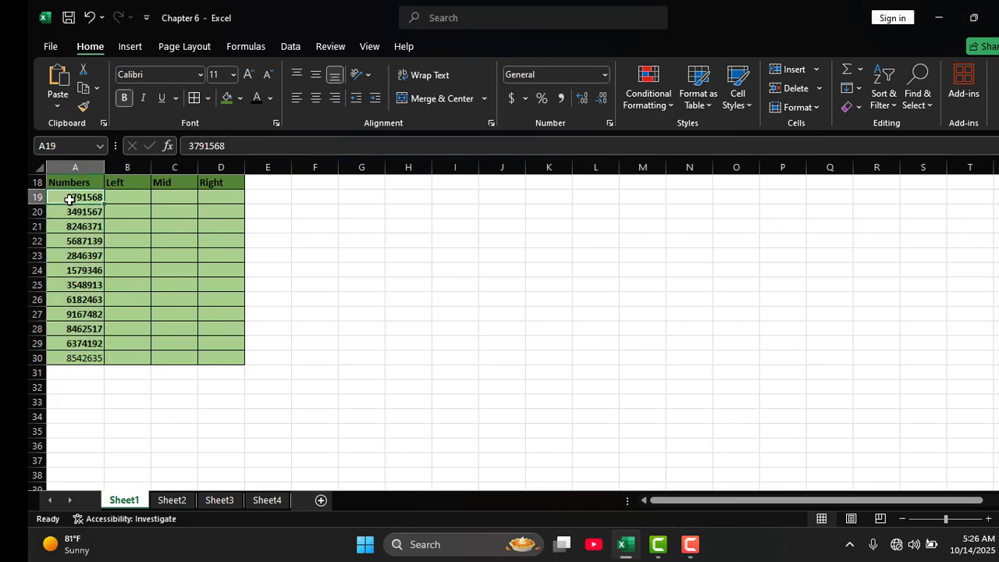
# Step: Enter =LEFT(A19,2) in cell B19 to extract the first two digits of the number
pyautogui.click(127, 196)
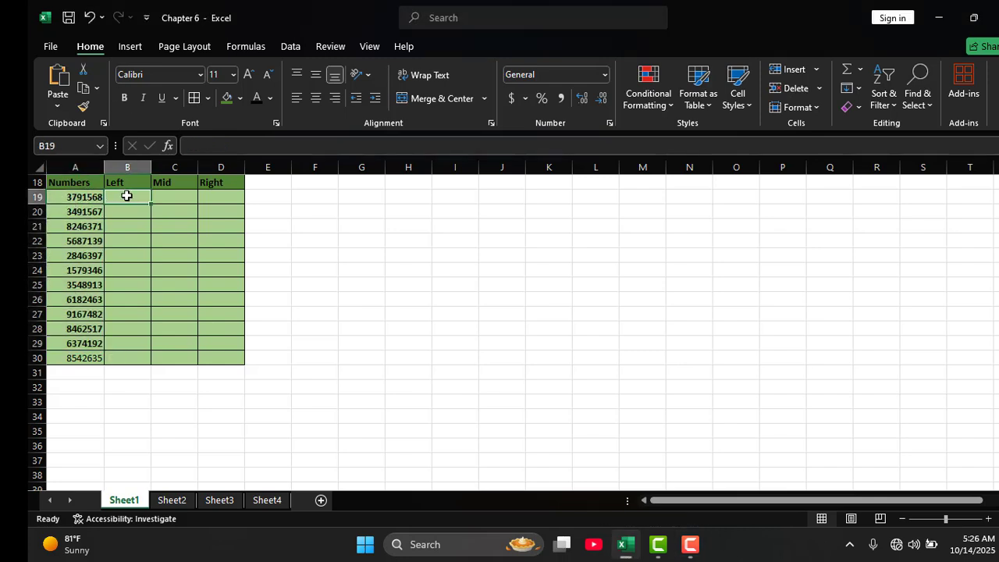
pyautogui.write('=le')
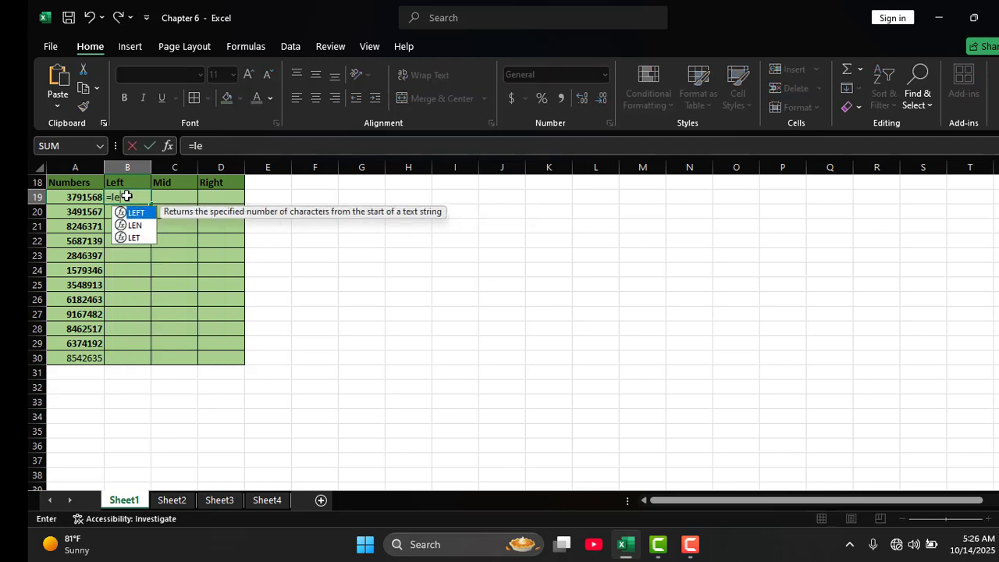
pyautogui.press('Tab')
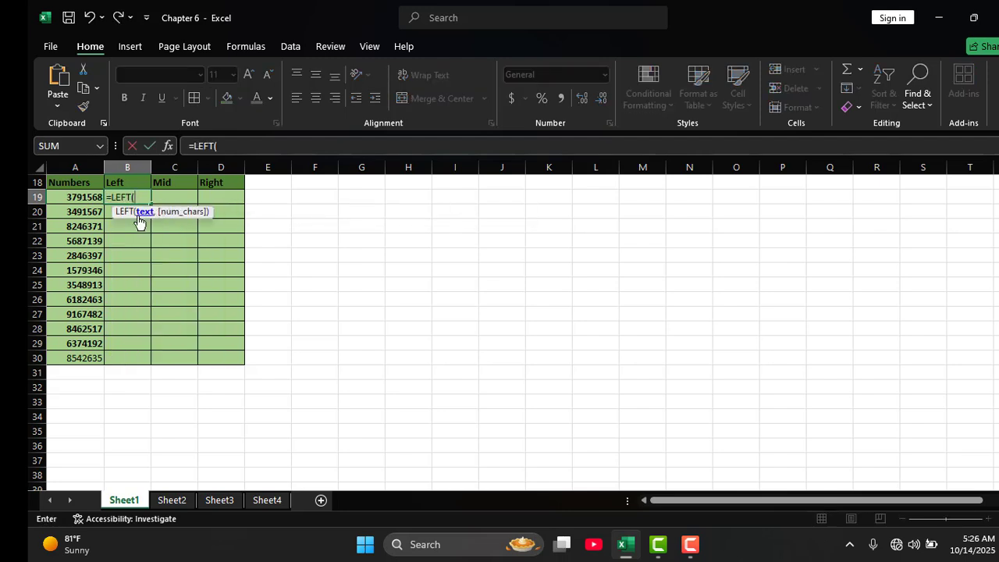
pyautogui.click(83, 196)
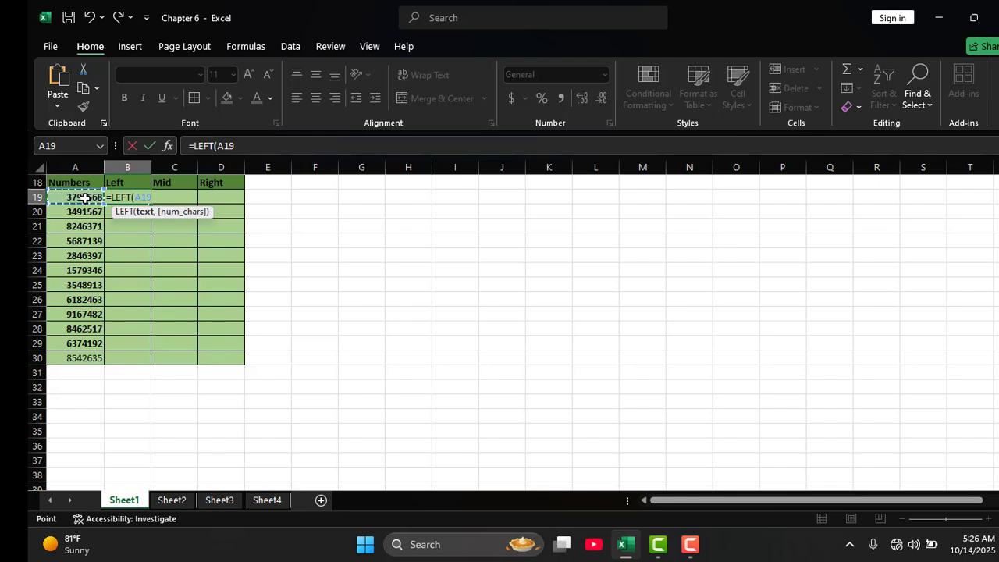
pyautogui.write(',')
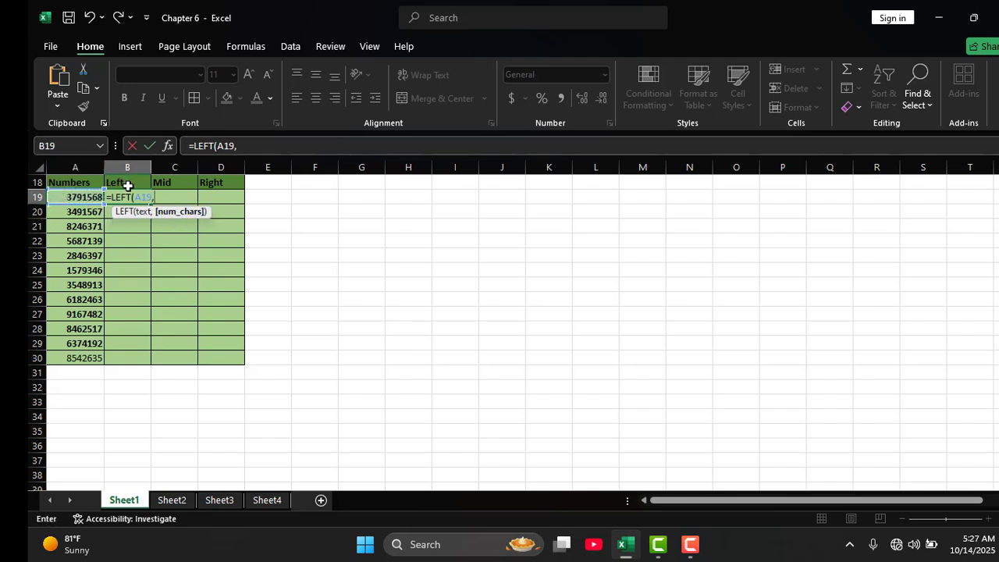
pyautogui.write('2')
pyautogui.press('Return')
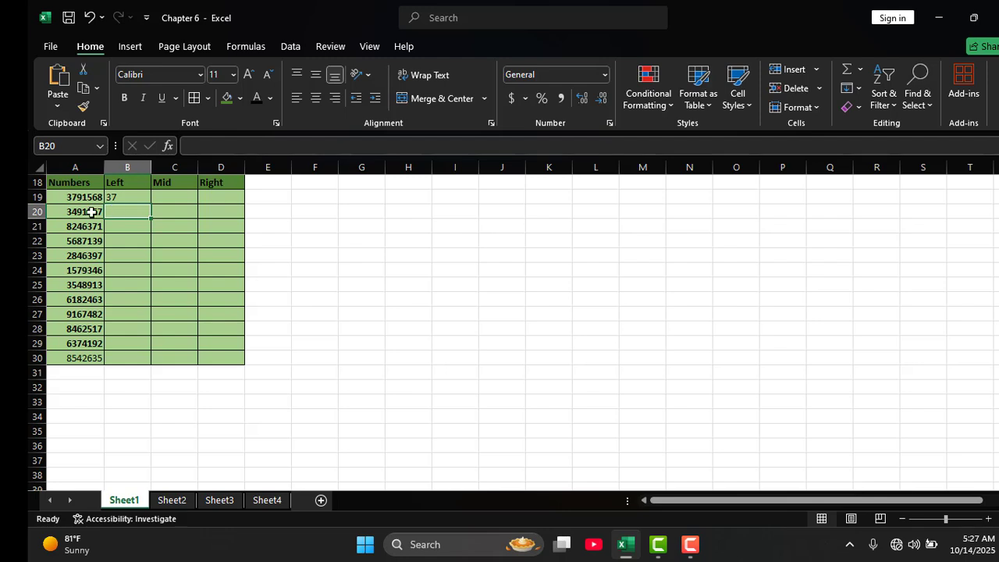
# Step: Enter =LEFT(A20,3) in cell B20 to extract the first three digits of the number
pyautogui.write('=lef')
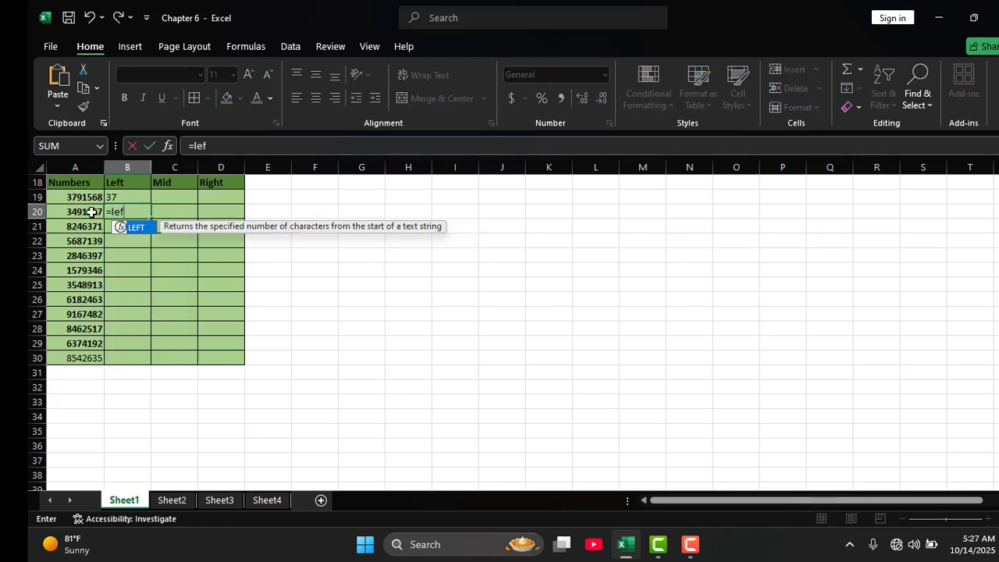
pyautogui.press('Tab')
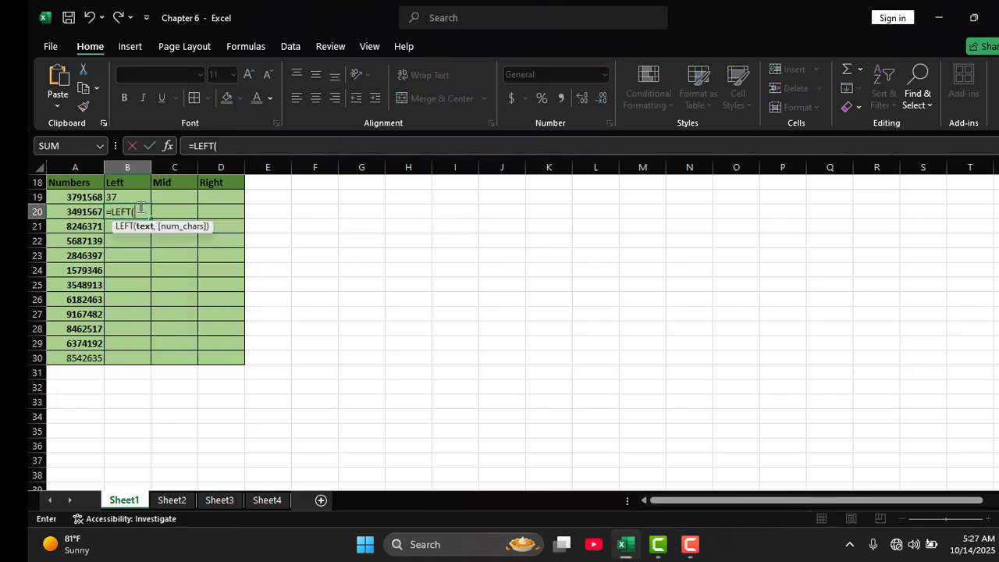
pyautogui.click(75, 212)
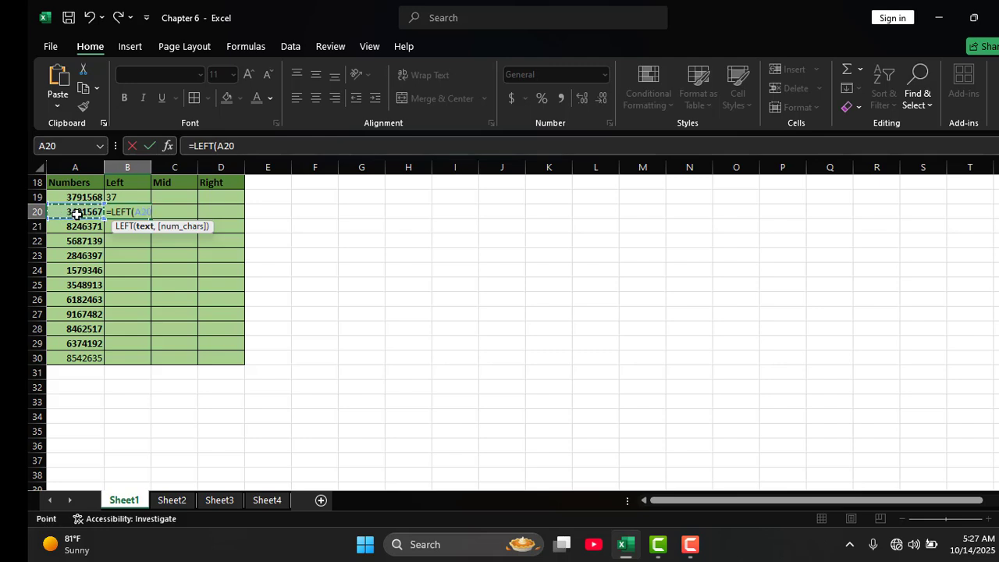
pyautogui.write(',3')
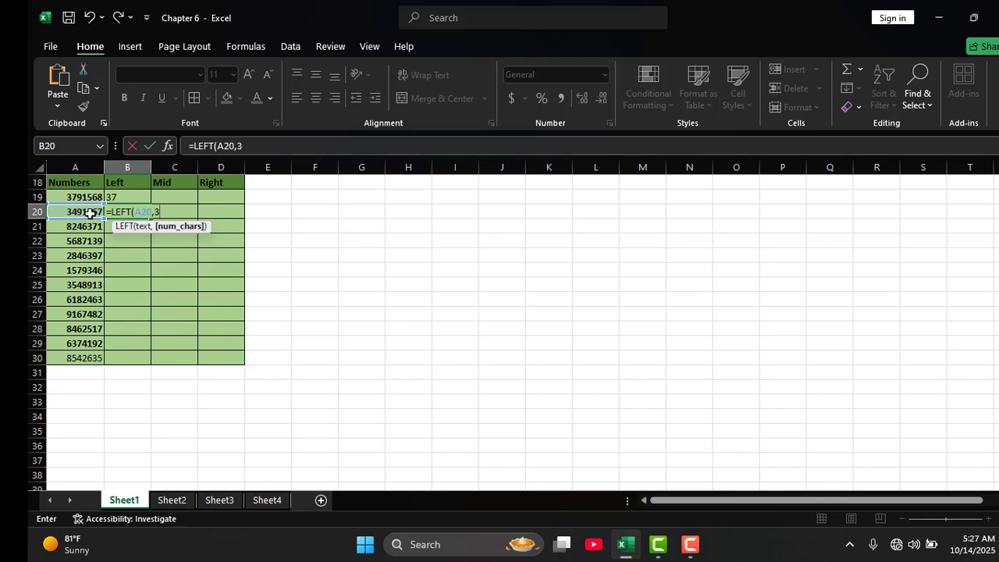
pyautogui.press('Return')
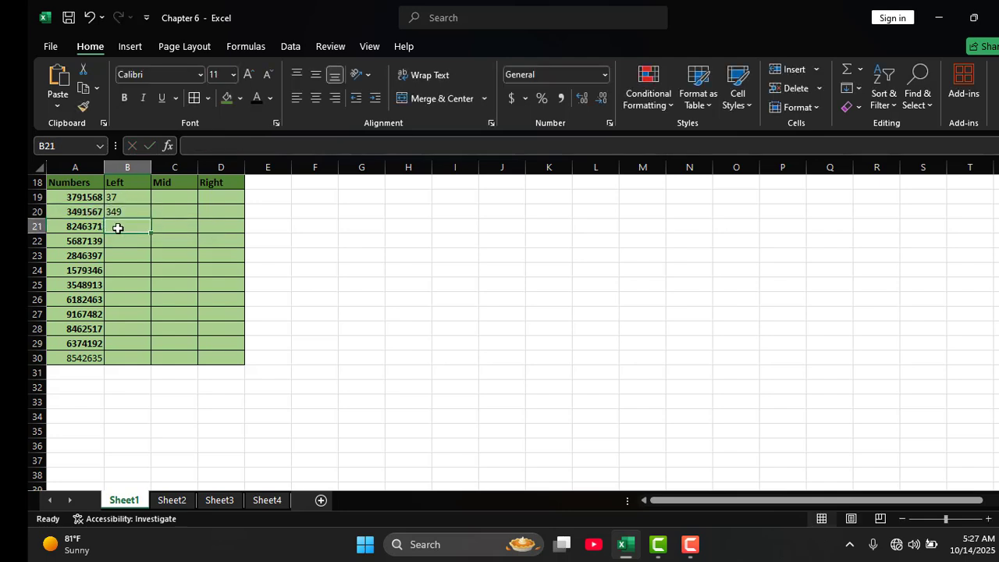
# Step: Enter a LEFT formula in cell B21 that takes 54 characters from A21
pyautogui.write('=left')
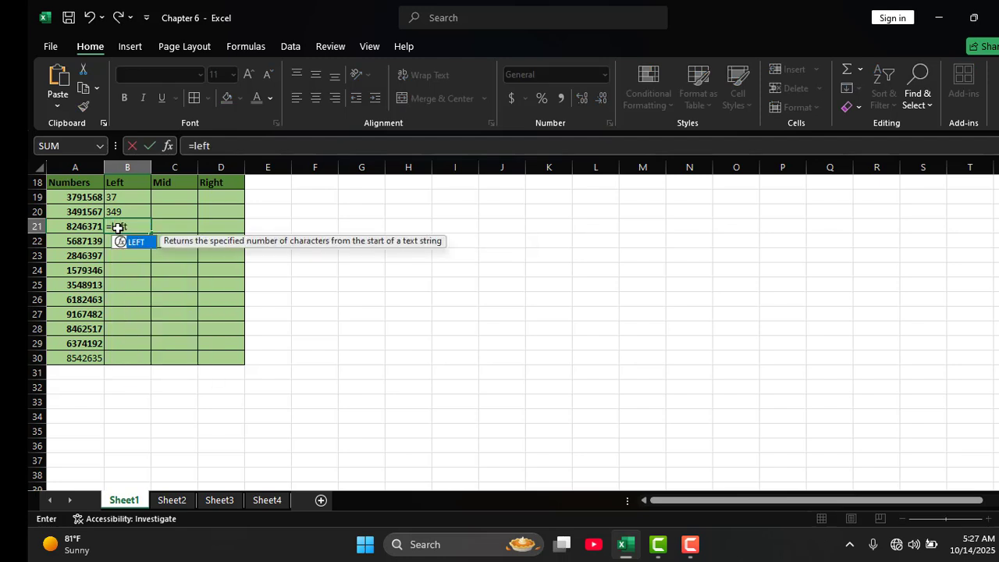
pyautogui.press('Tab')
pyautogui.click(82, 239)
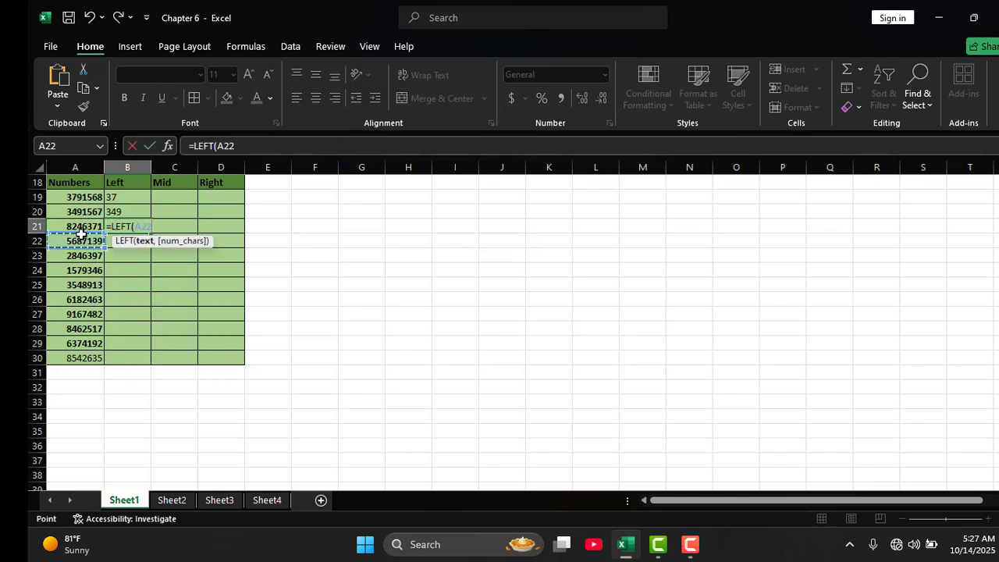
pyautogui.click(81, 227)
pyautogui.write(',')
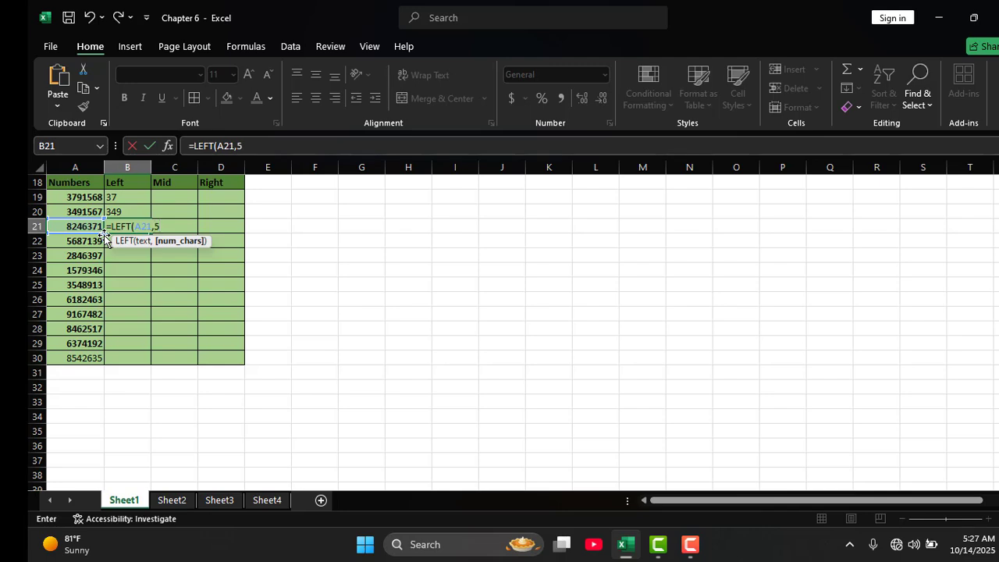
pyautogui.write('54')
pyautogui.press('Return')
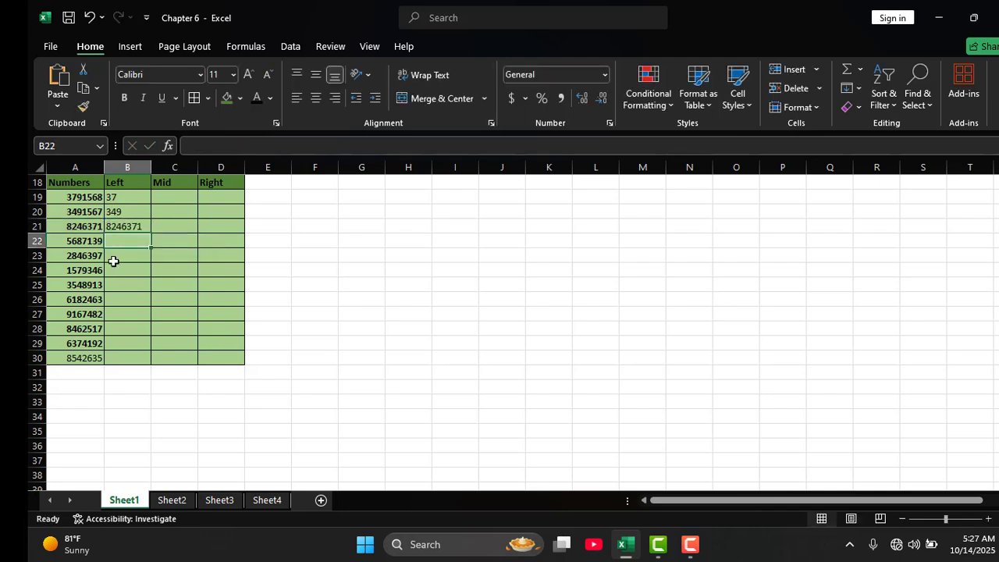
# Step: Enter =LEFT(A22,2) in cell B22 and fill the formula down to B30
pyautogui.write('=left')
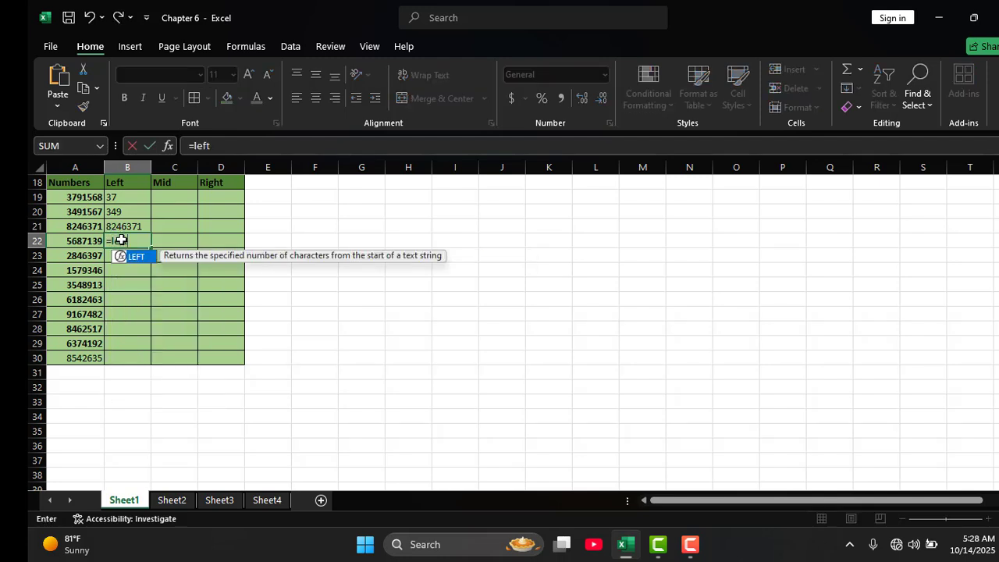
pyautogui.press('Tab')
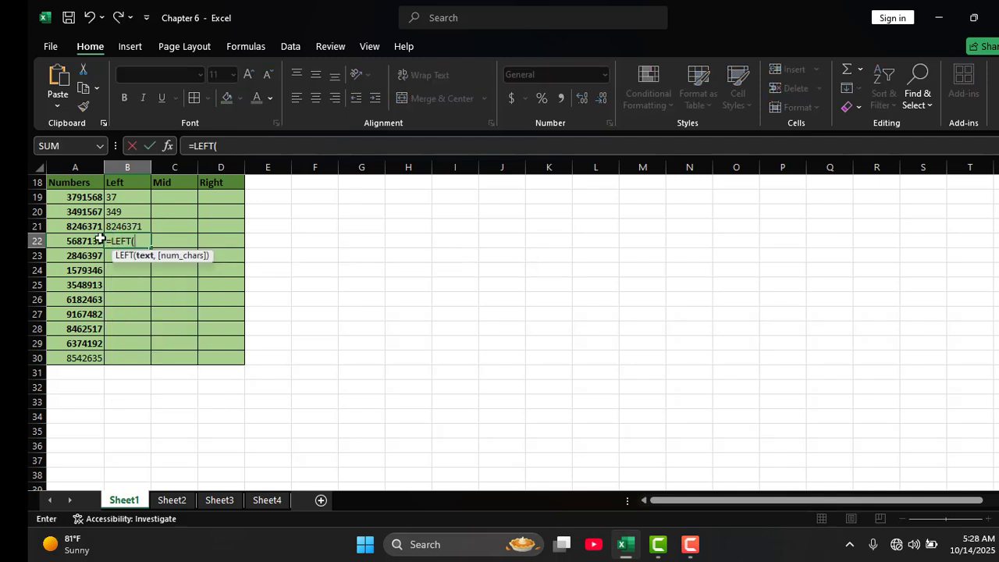
pyautogui.click(99, 239)
pyautogui.write(',2')
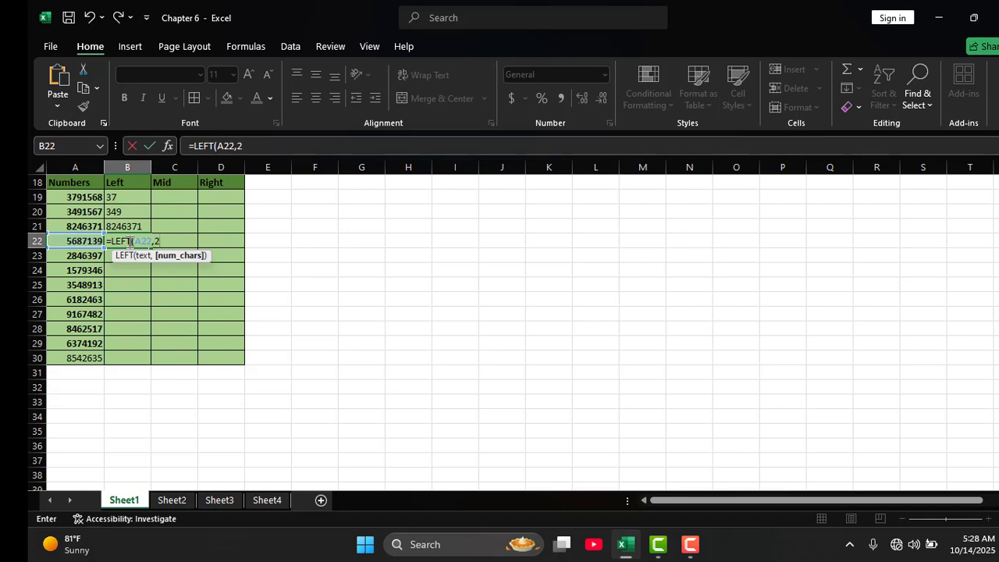
pyautogui.press('Return')
pyautogui.click(135, 241)
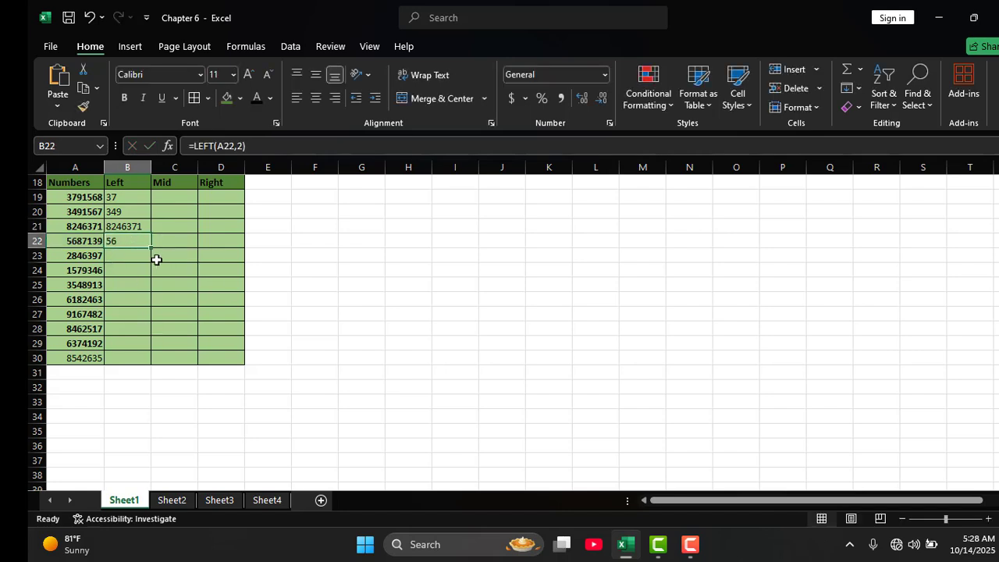
pyautogui.moveTo(153, 246); pyautogui.dragTo(151, 359)
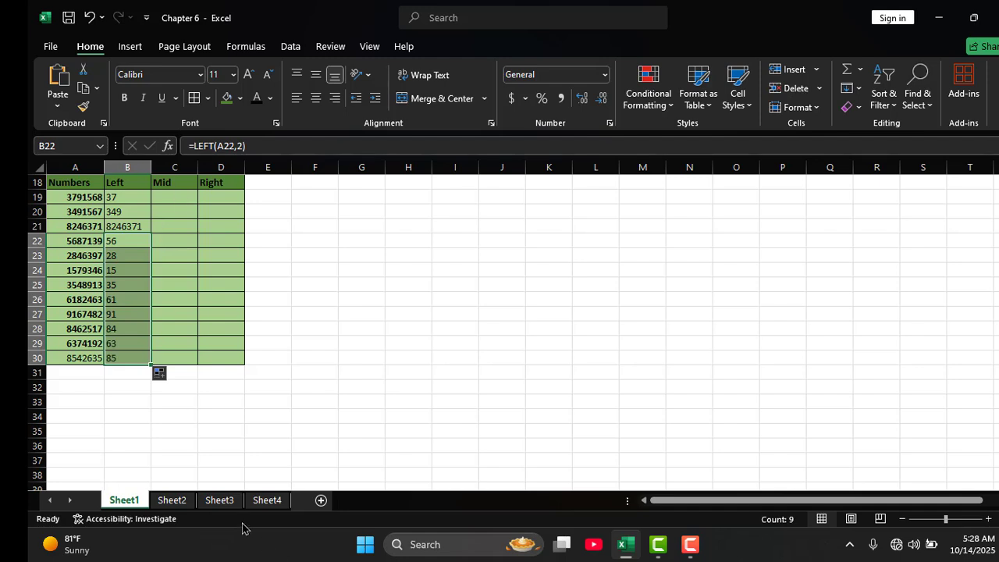
# Step: Paste the copied check mark into cell B2 of Sheet4, beside the left formula entry
pyautogui.click(267, 499)
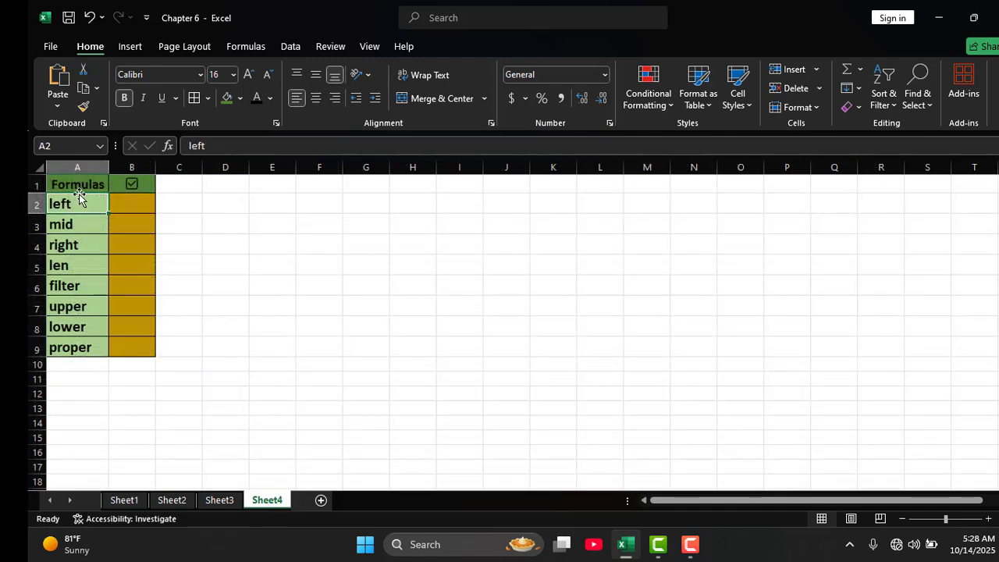
pyautogui.click(139, 198)
pyautogui.hotkey('ctrl', 'v')
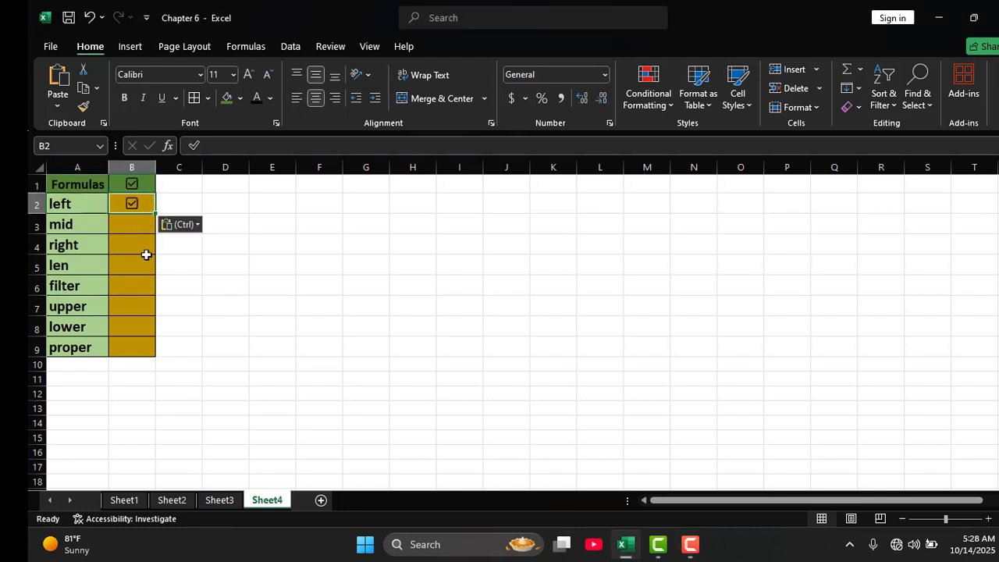
pyautogui.click(76, 223)
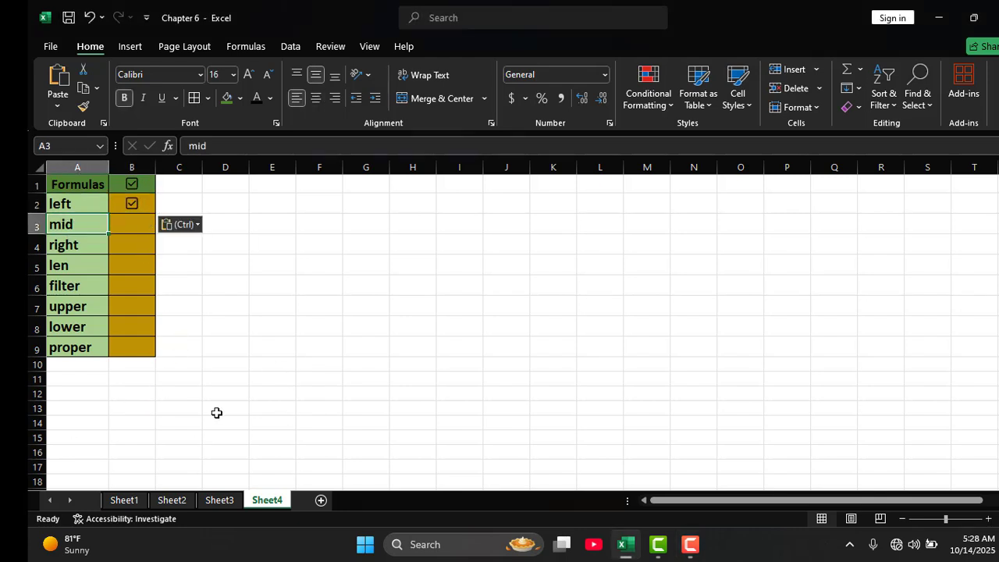
# Step: On Sheet1, enter =MID(A19,3,3) in cell C19 to extract three digits starting at the third one
pyautogui.click(121, 499)
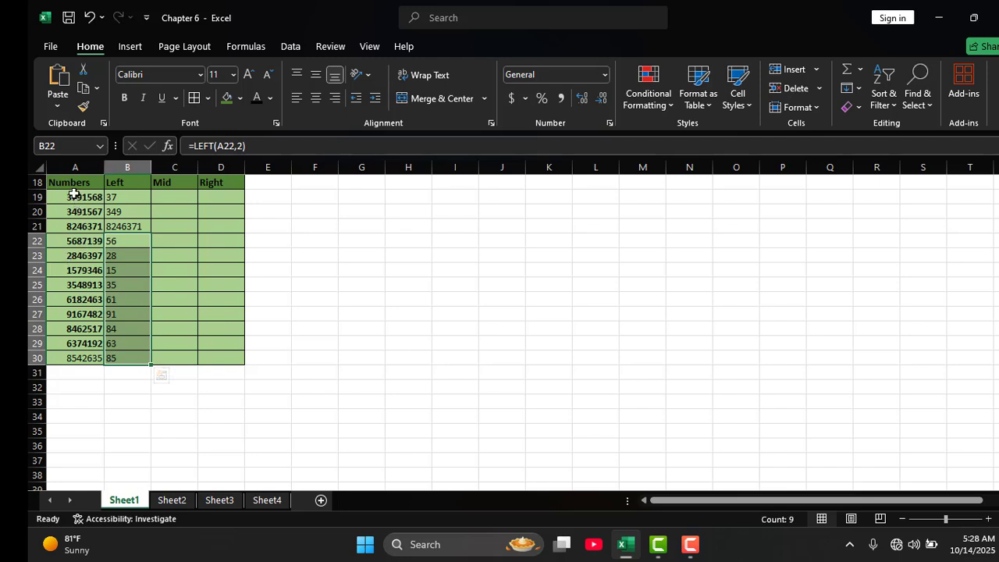
pyautogui.click(166, 199)
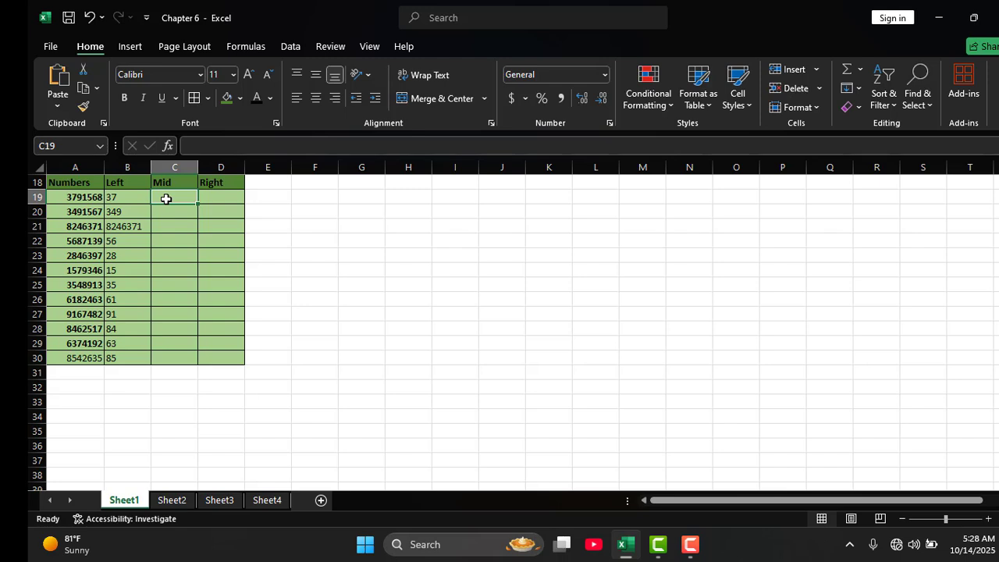
pyautogui.write('=mi')
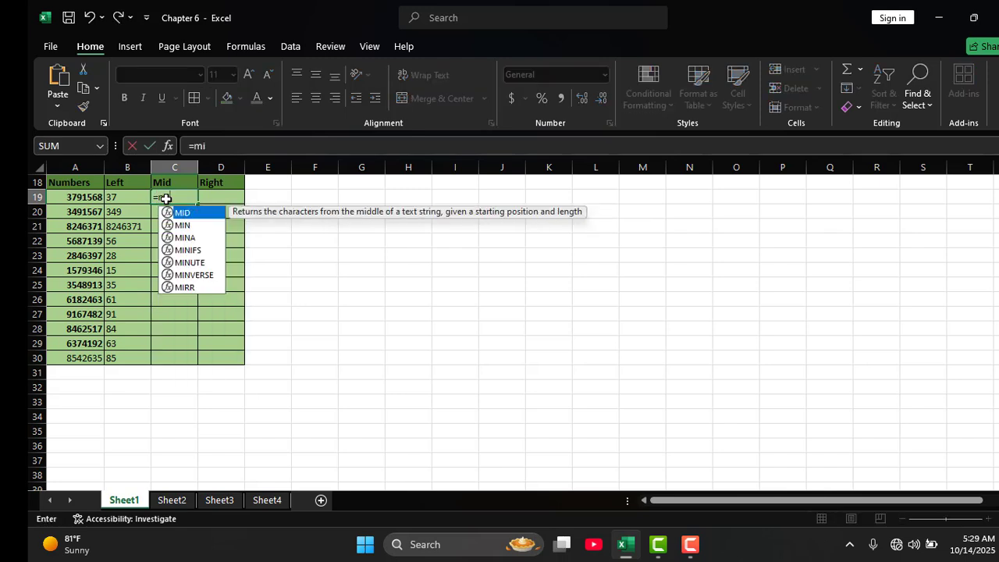
pyautogui.press('Tab')
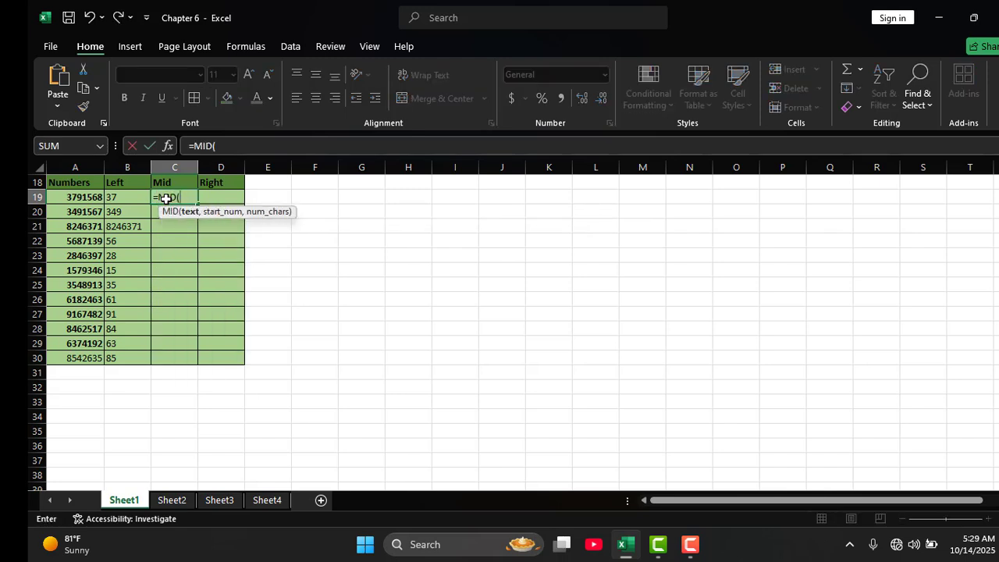
pyautogui.click(88, 199)
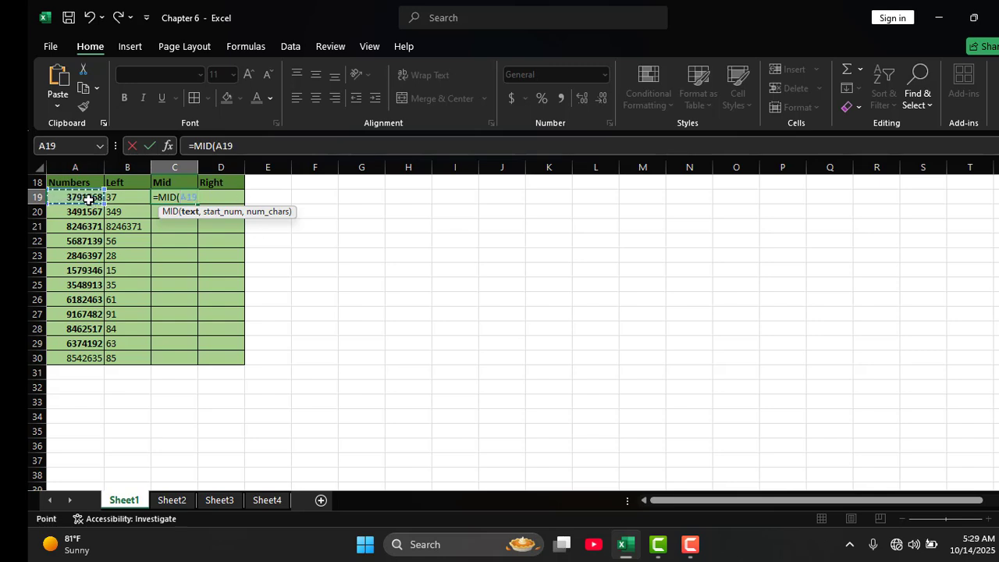
pyautogui.write(',')
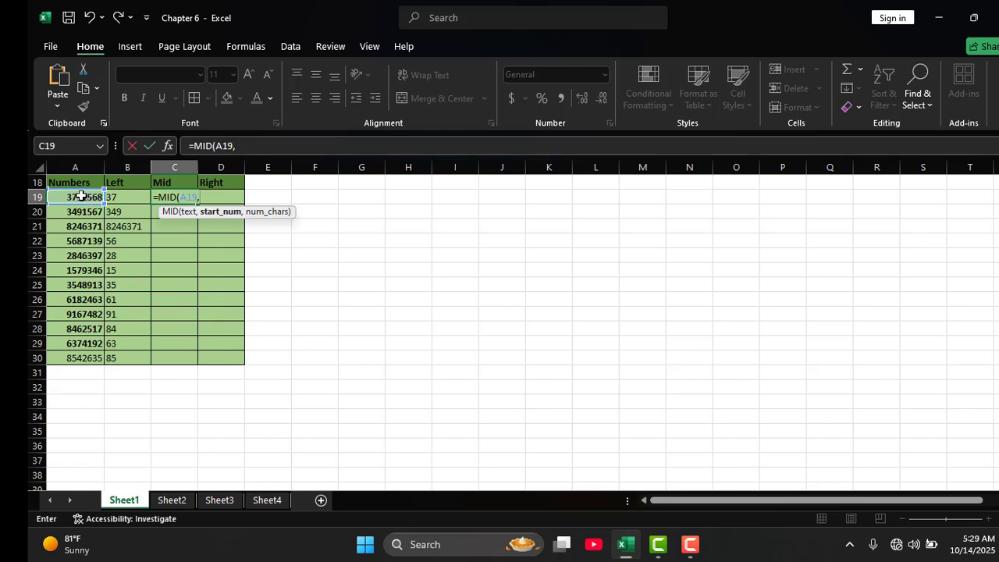
pyautogui.write('3')
pyautogui.write(',')
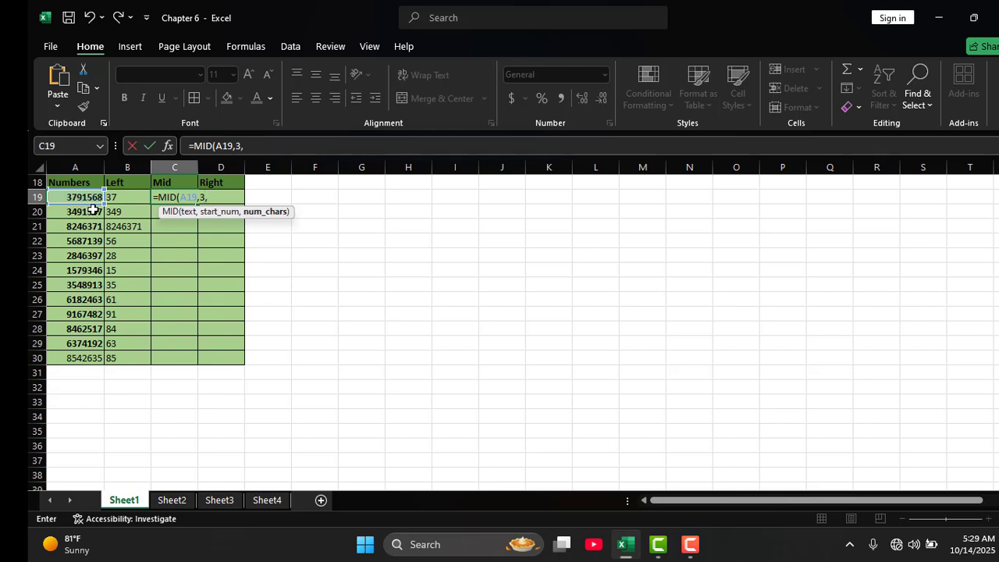
pyautogui.write('3')
pyautogui.press('Return')
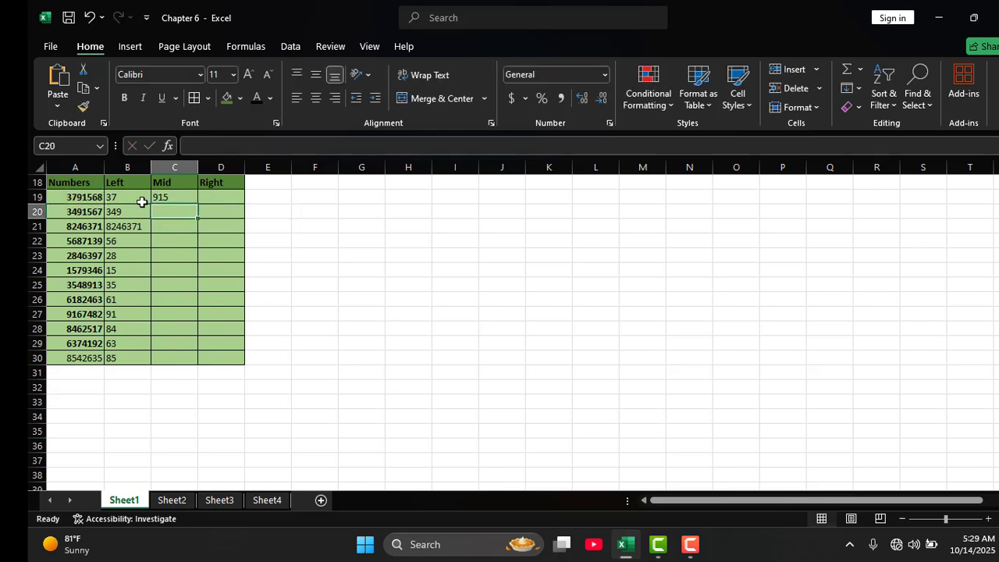
pyautogui.click(86, 197)
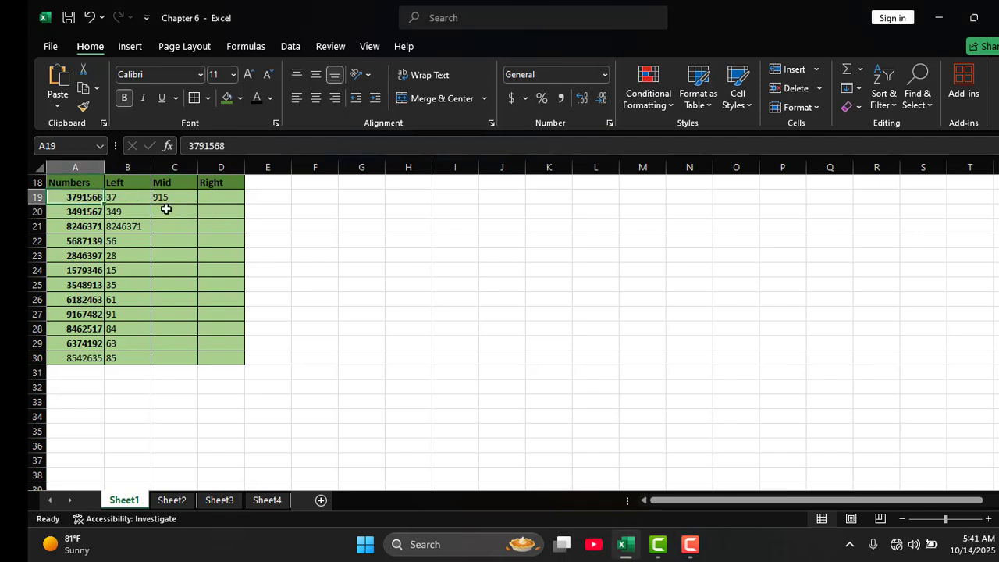
# Step: Enter =MID(A20,4,2) in cell C20 to extract two digits starting at the fourth one
pyautogui.click(166, 209)
pyautogui.write('=')
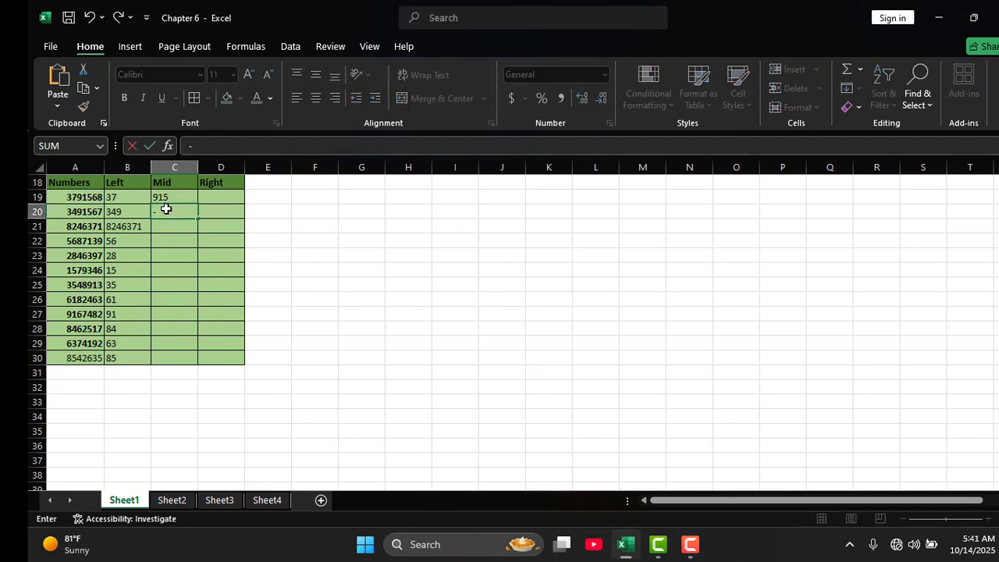
pyautogui.write('mid')
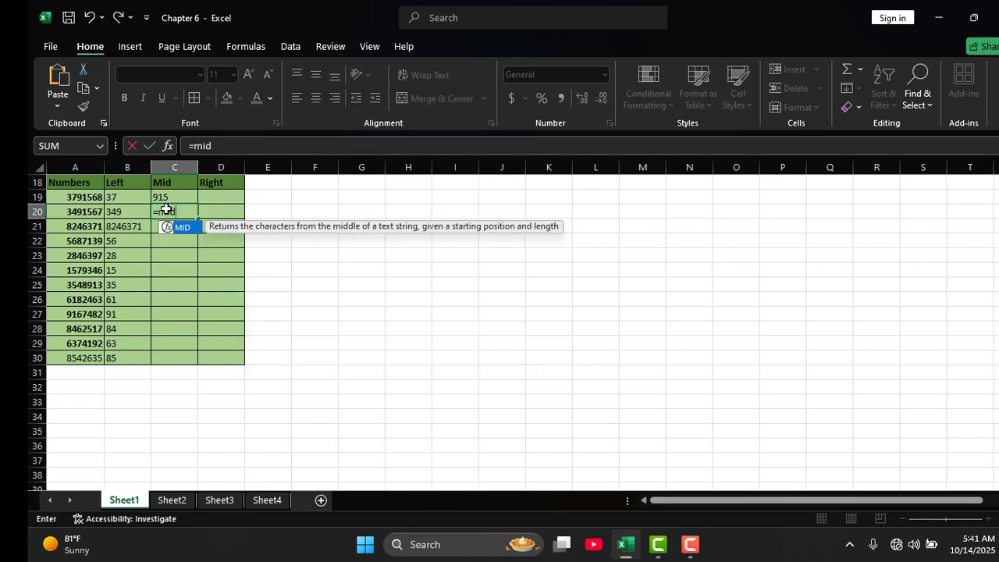
pyautogui.press('Tab')
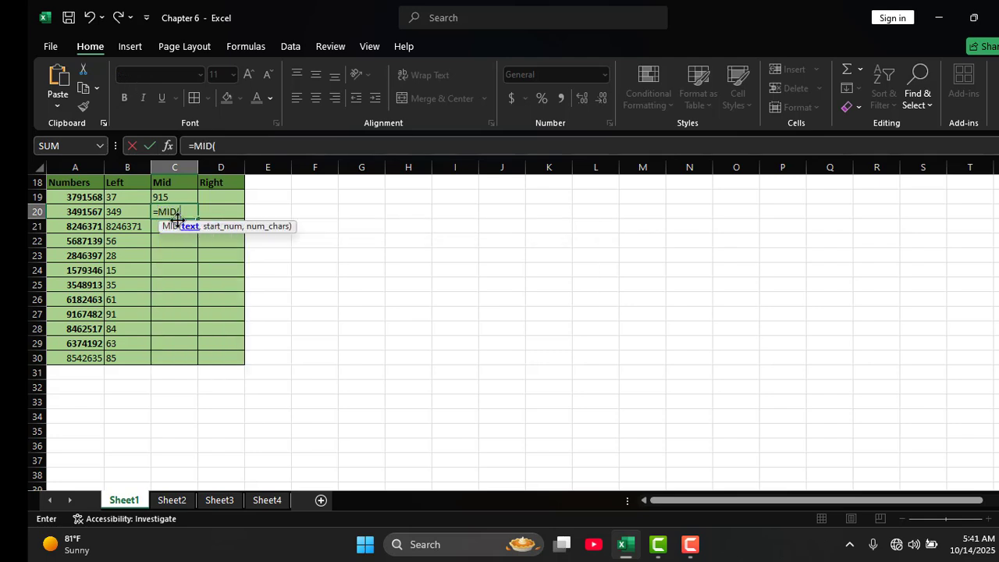
pyautogui.click(93, 212)
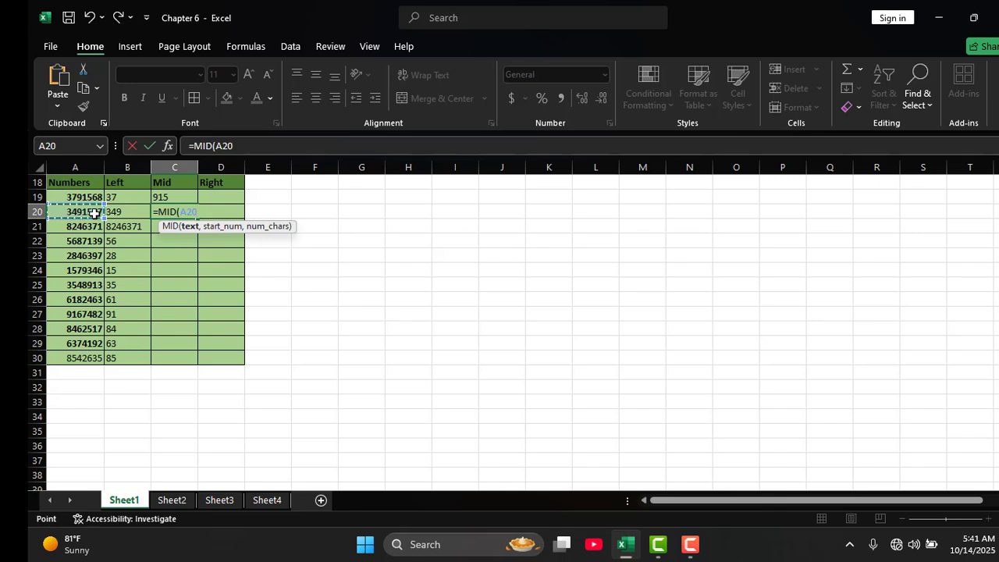
pyautogui.write(',4')
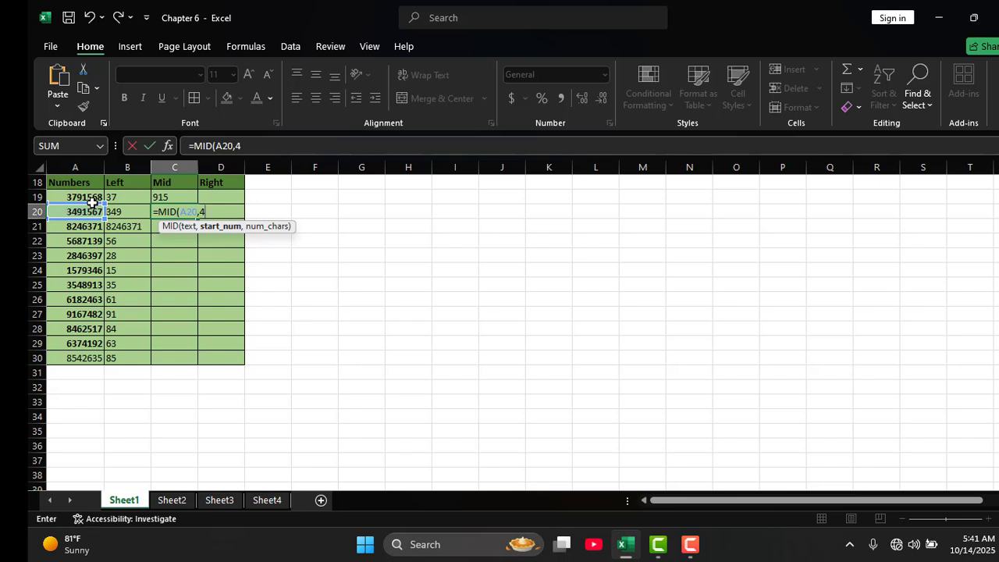
pyautogui.write(',2')
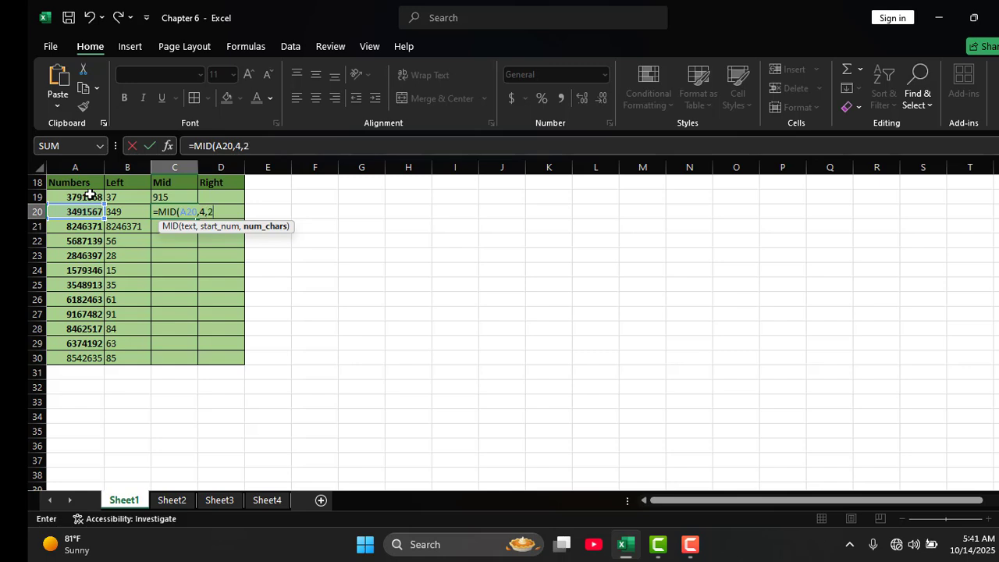
pyautogui.press('Return')
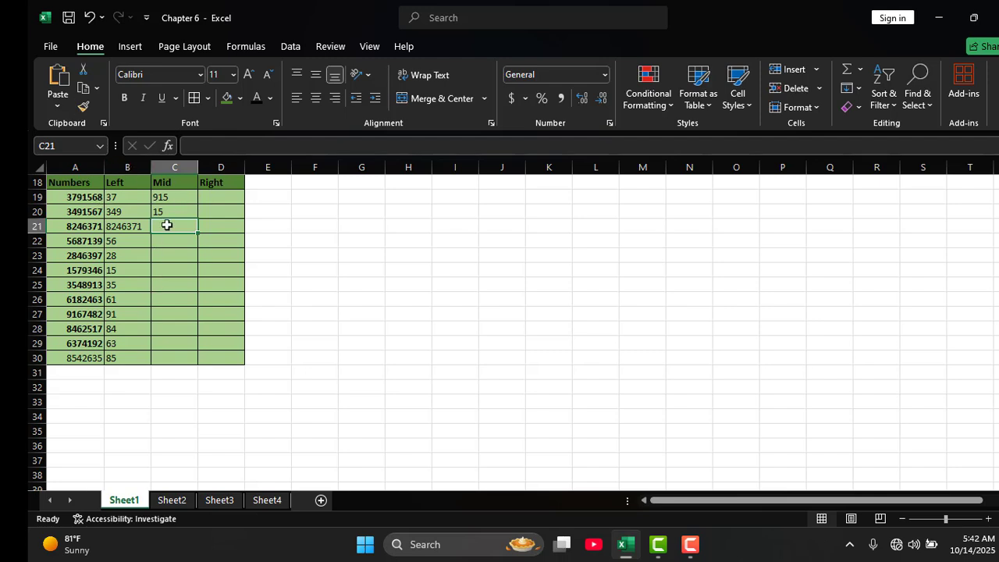
# Step: Enter =MID(A21,2,4) in cell C21 and fill the formula down to C30
pyautogui.write('=mid')
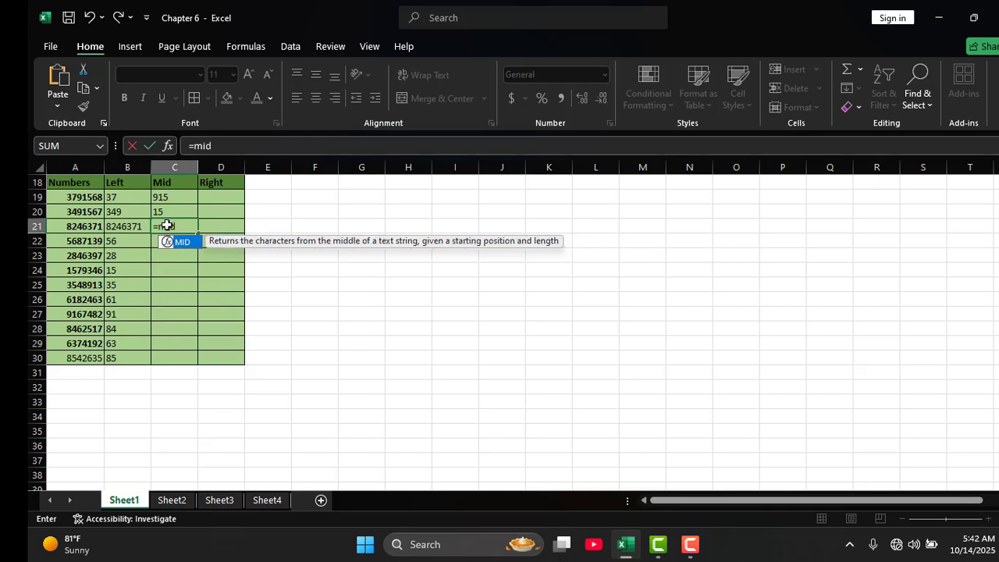
pyautogui.press('Tab')
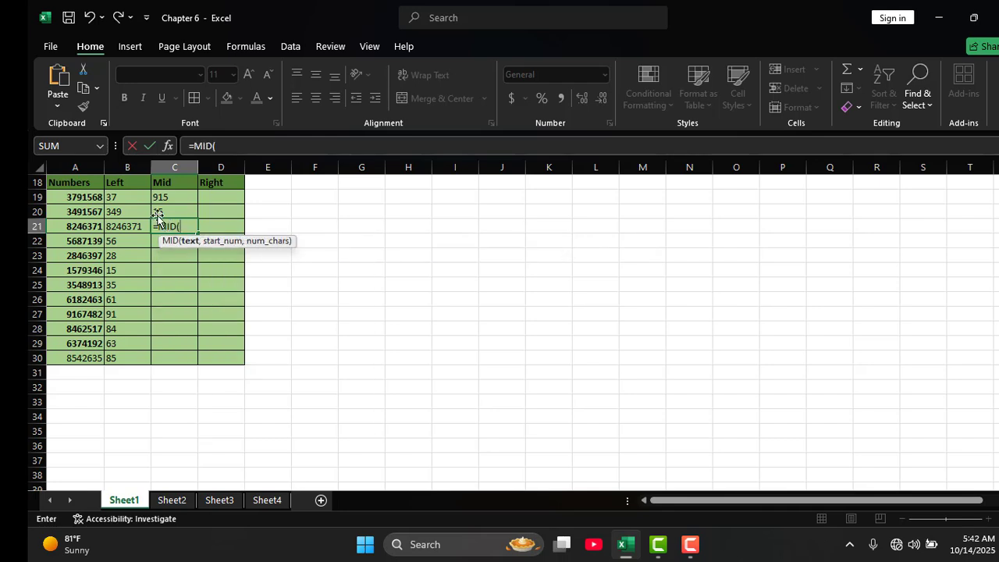
pyautogui.click(90, 226)
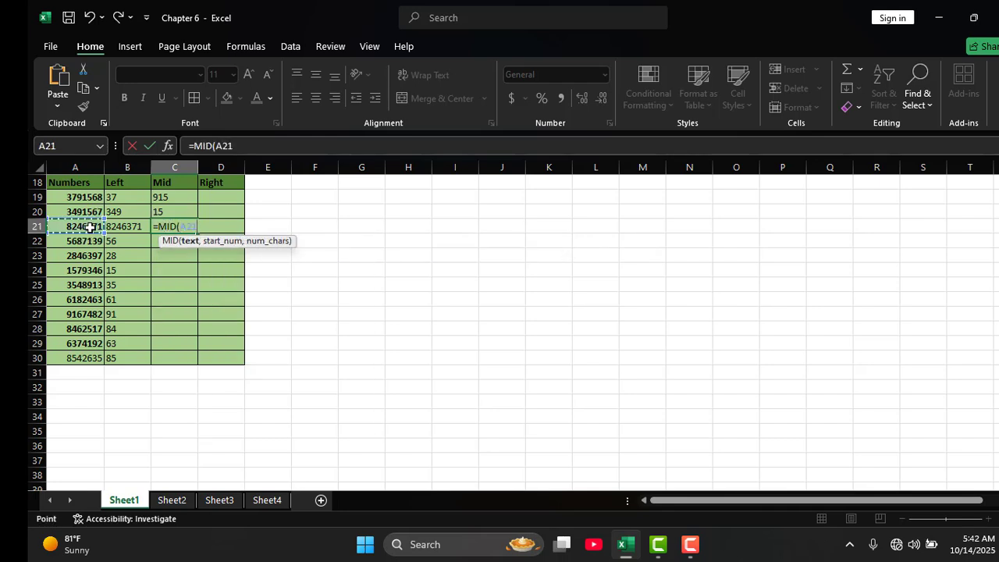
pyautogui.write(',')
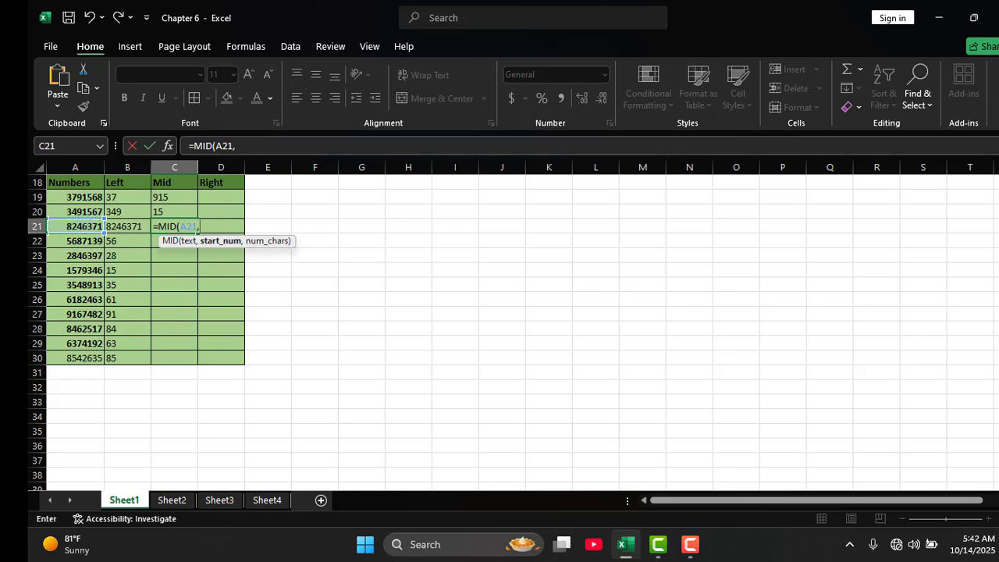
pyautogui.write('2')
pyautogui.write(',4')
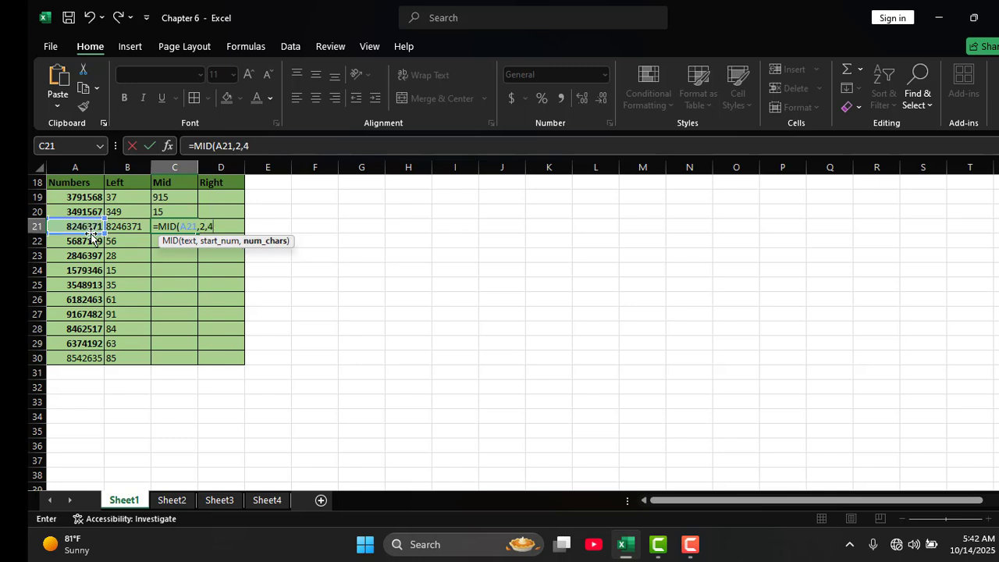
pyautogui.press('Return')
pyautogui.click(161, 225)
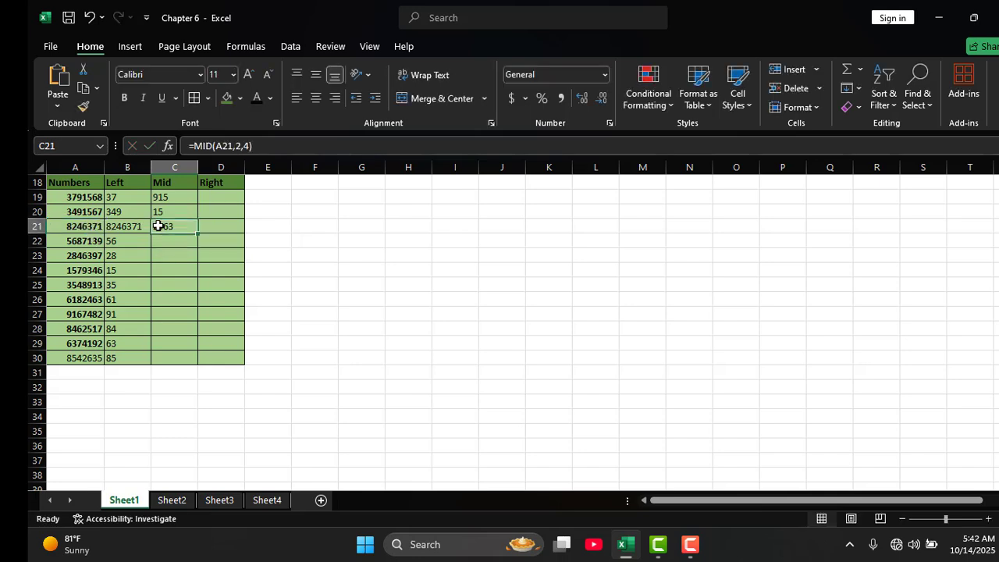
pyautogui.doubleClick(196, 232)
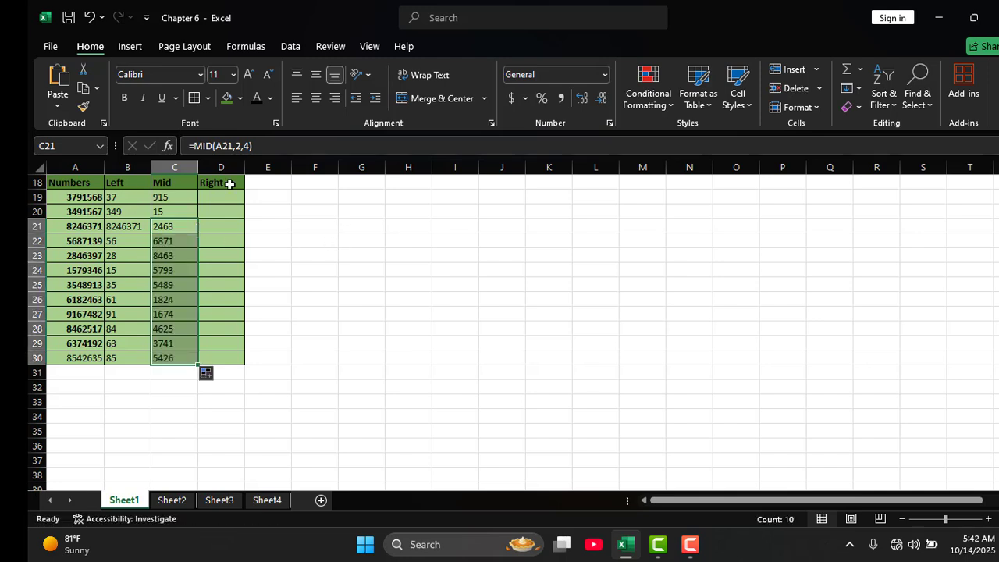
# Step: Paste the copied check mark into cell B3 of Sheet4, beside the mid formula entry
pyautogui.click(267, 499)
pyautogui.click(133, 226)
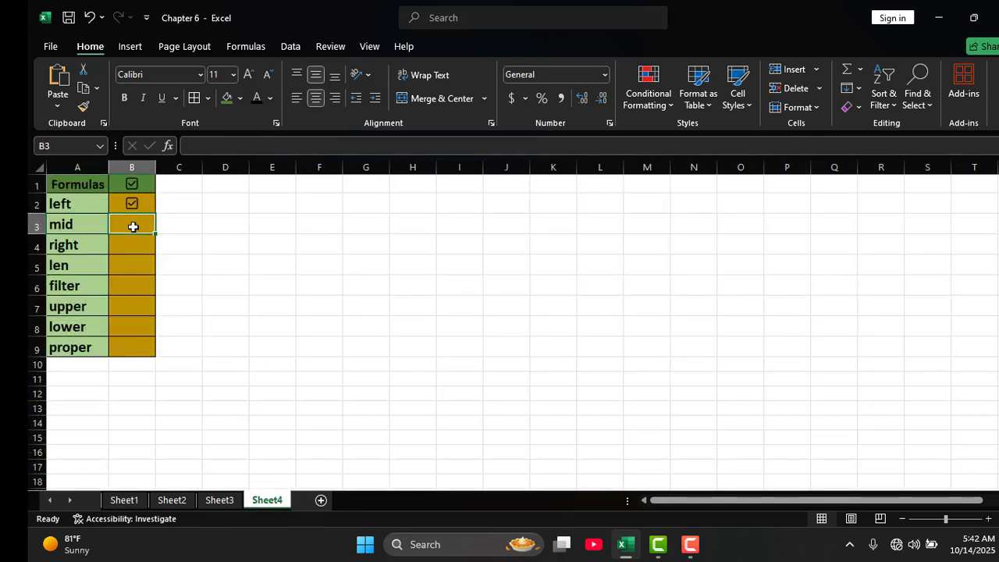
pyautogui.hotkey('ctrl', 'v')
pyautogui.click(70, 246)
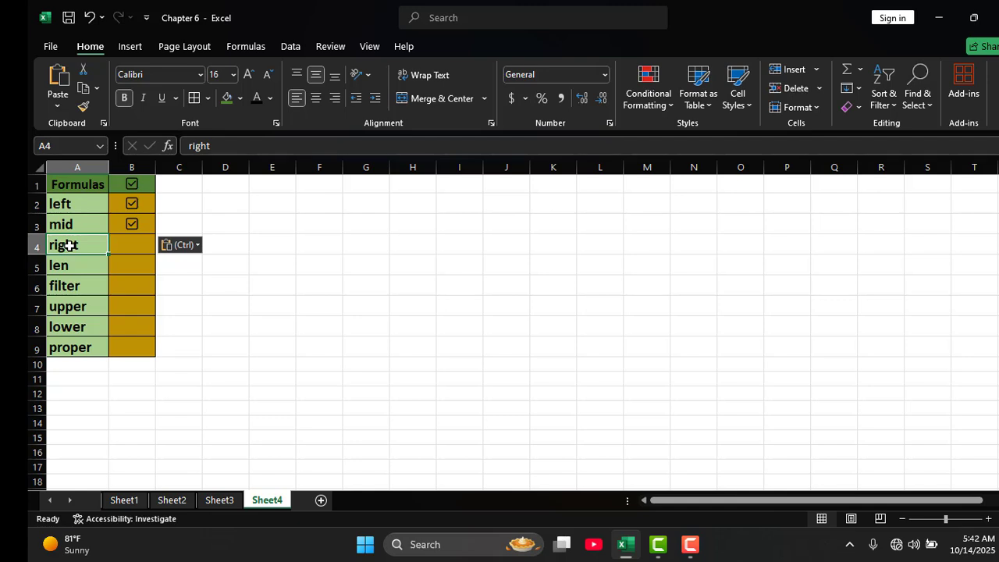
# Step: On Sheet1, enter =RIGHT(A19,30) in cell D19 under the Right header
pyautogui.click(138, 497)
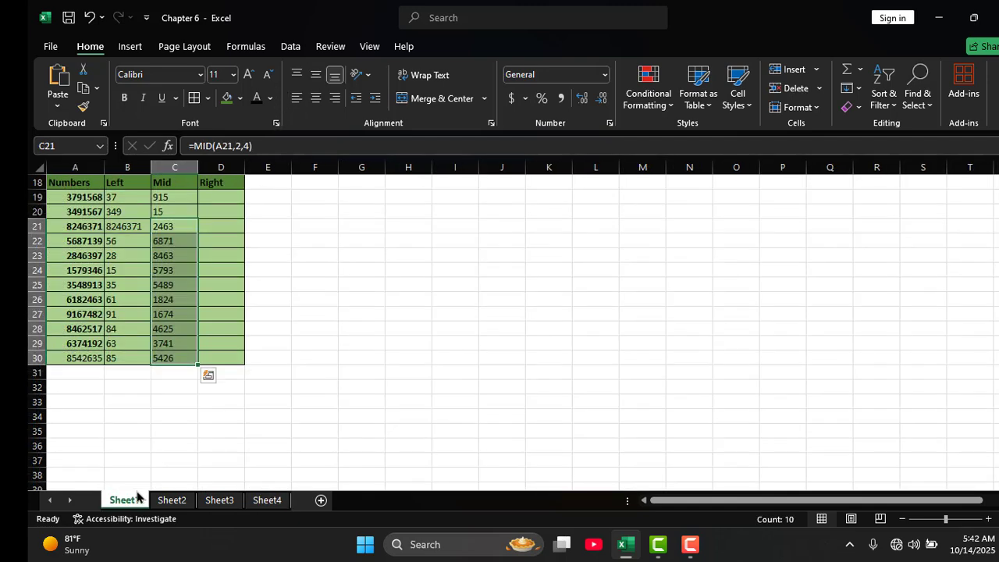
pyautogui.click(219, 196)
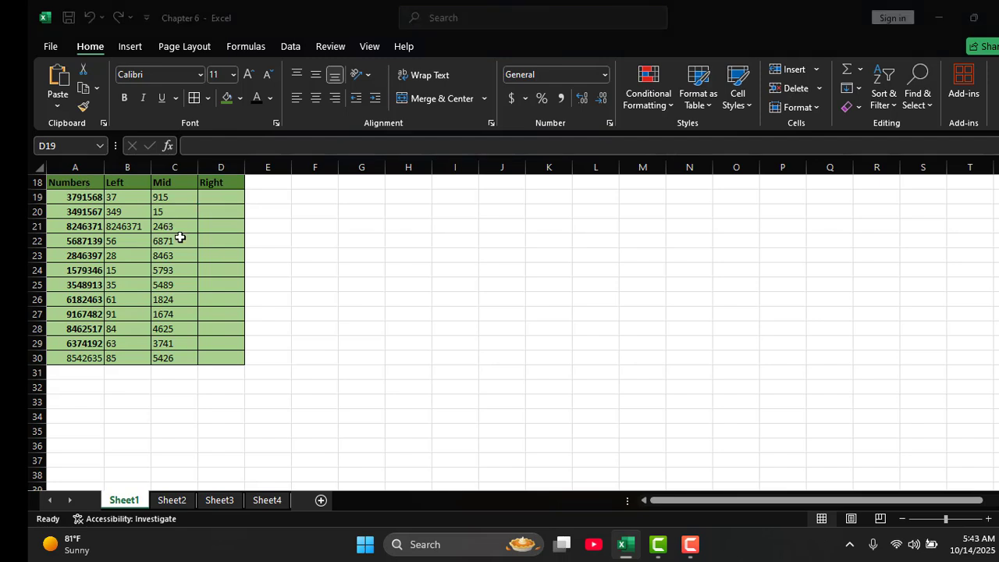
pyautogui.click(228, 194)
pyautogui.write('=r')
pyautogui.write('ig')
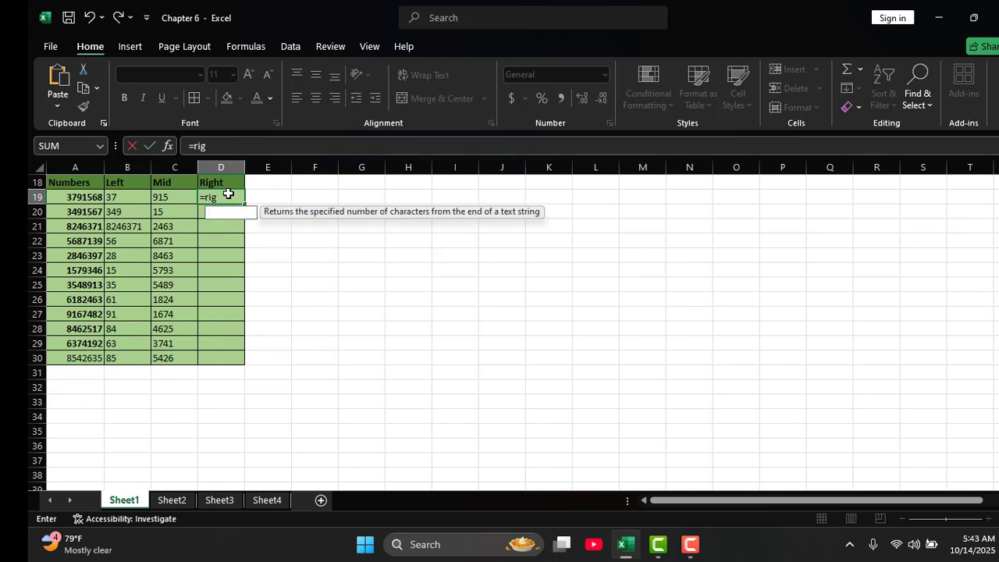
pyautogui.press('Tab')
pyautogui.click(66, 197)
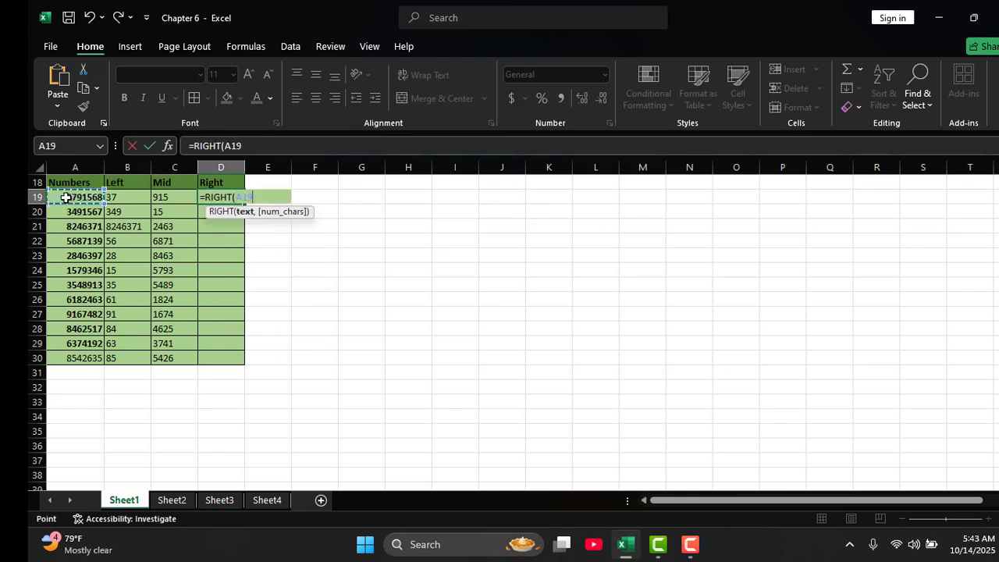
pyautogui.write(',3')
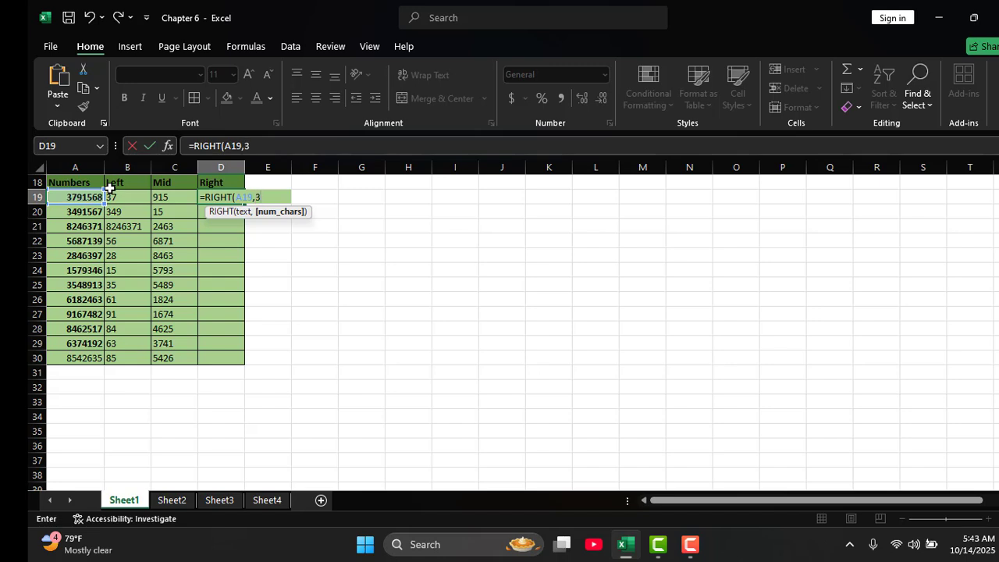
pyautogui.press('Return')
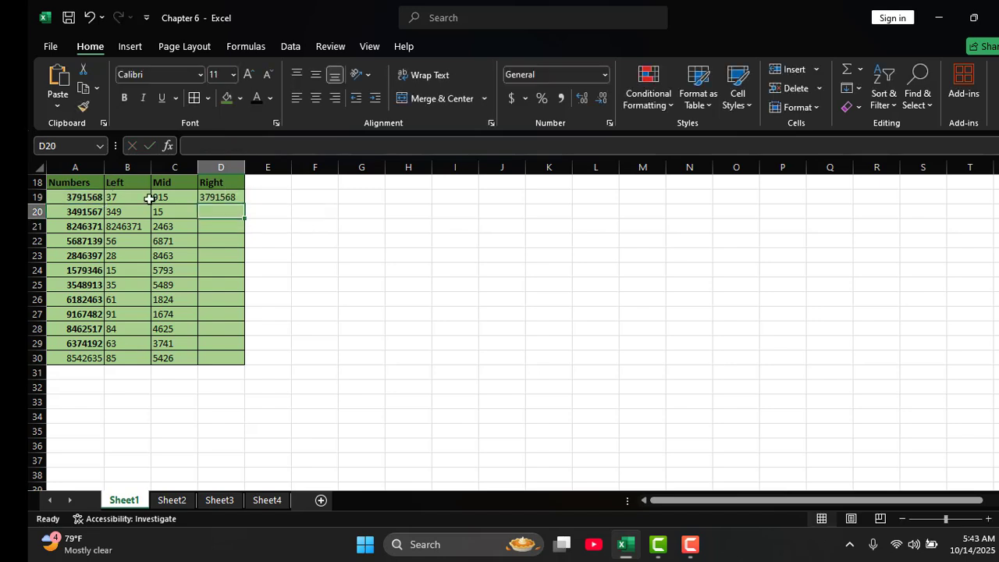
# Step: Change the number of characters in the D19 RIGHT formula to 3
pyautogui.click(211, 199)
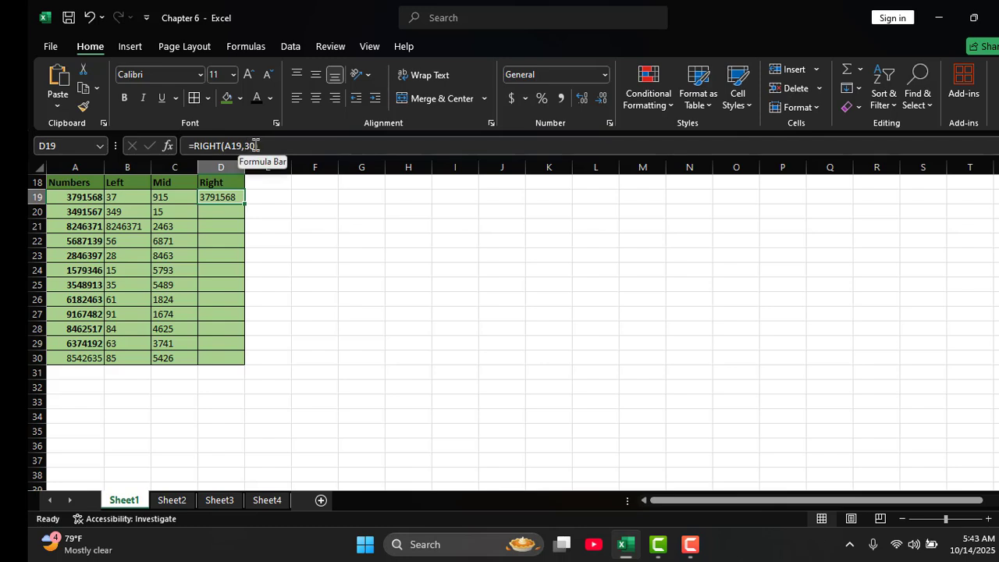
pyautogui.click(256, 145)
pyautogui.press('BackSpace')
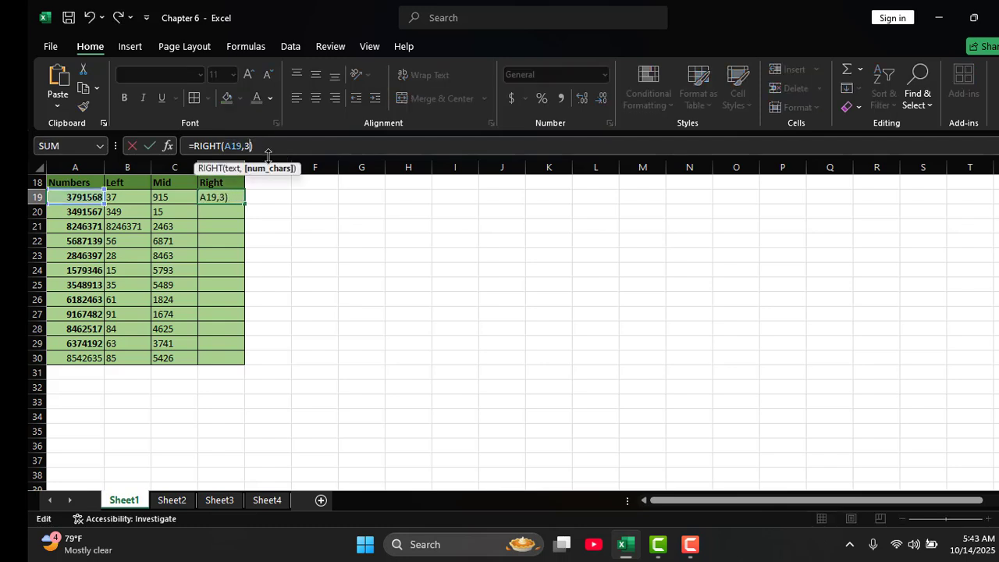
pyautogui.press('Return')
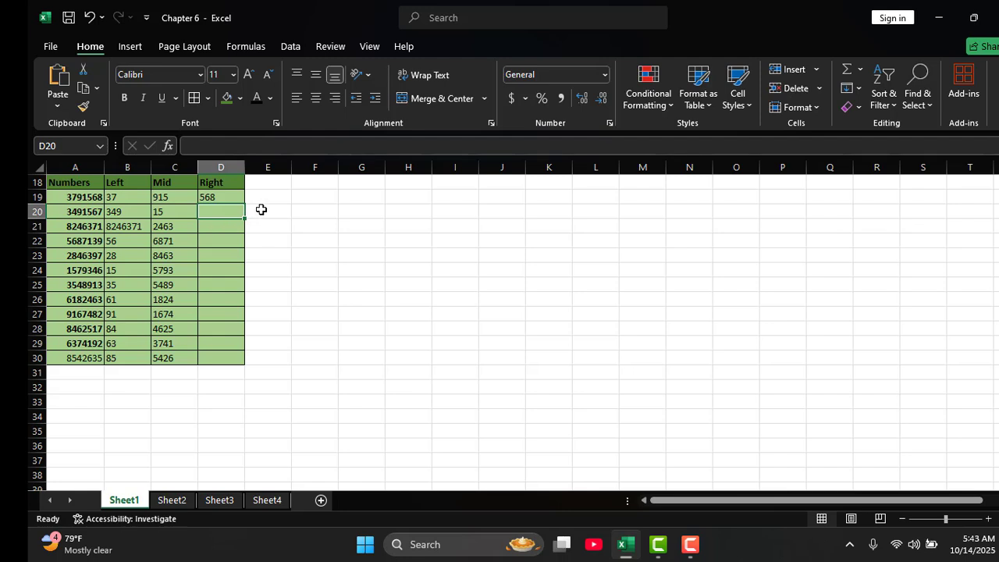
# Step: Enter =RIGHT(A20,4) in cell D20 under the Right header
pyautogui.write('=')
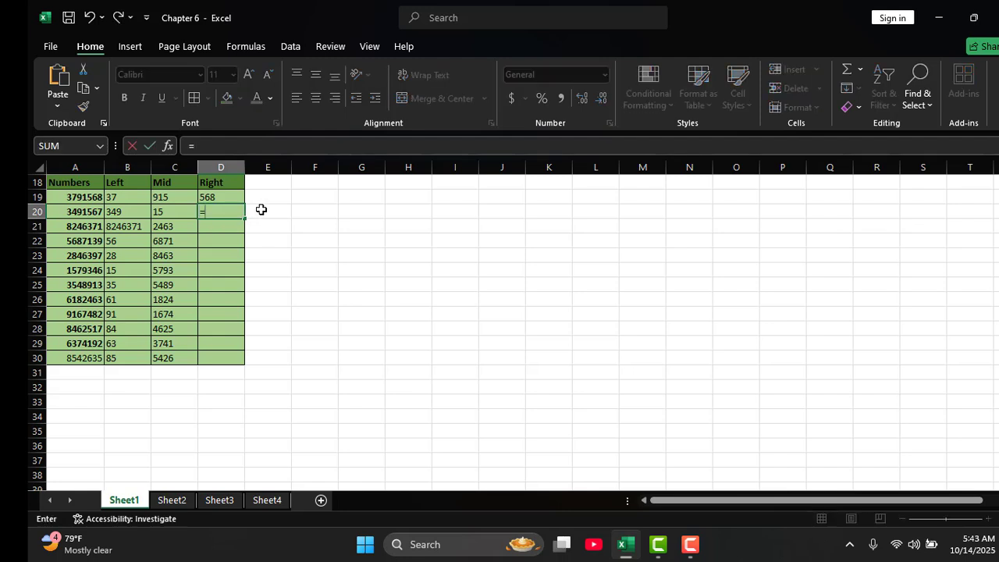
pyautogui.write('ri')
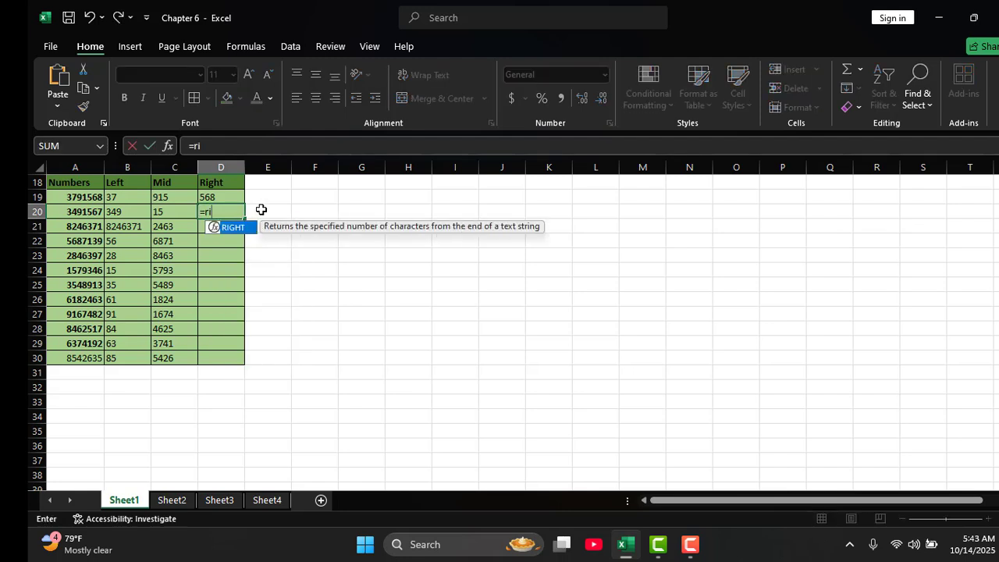
pyautogui.write('ght')
pyautogui.press('Tab')
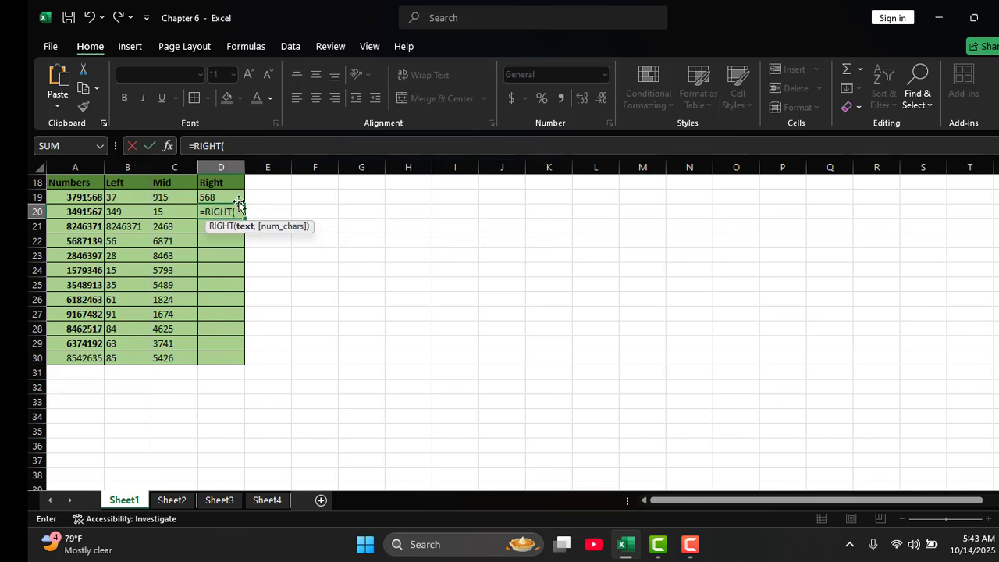
pyautogui.click(90, 212)
pyautogui.write(',')
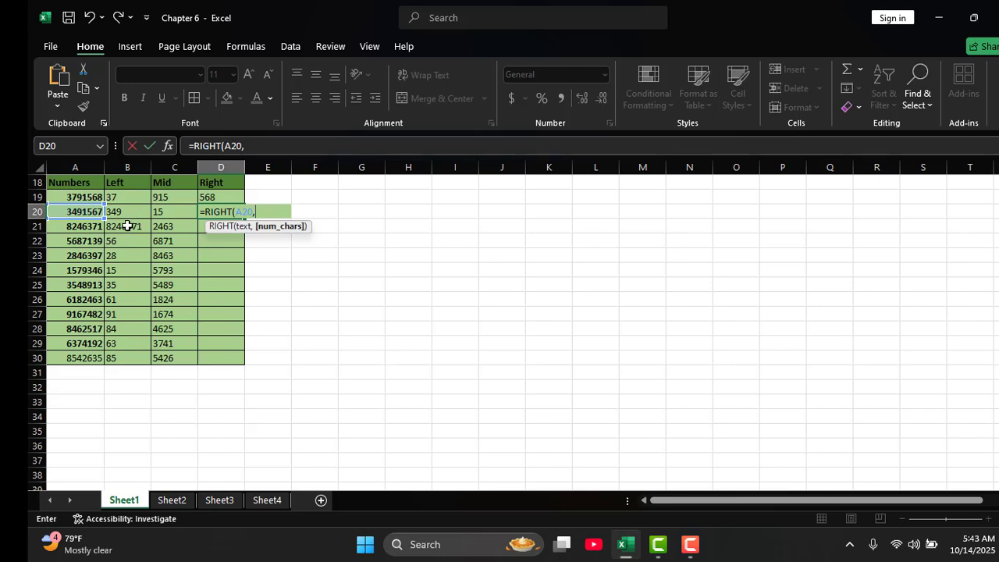
pyautogui.write('4')
pyautogui.press('Return')
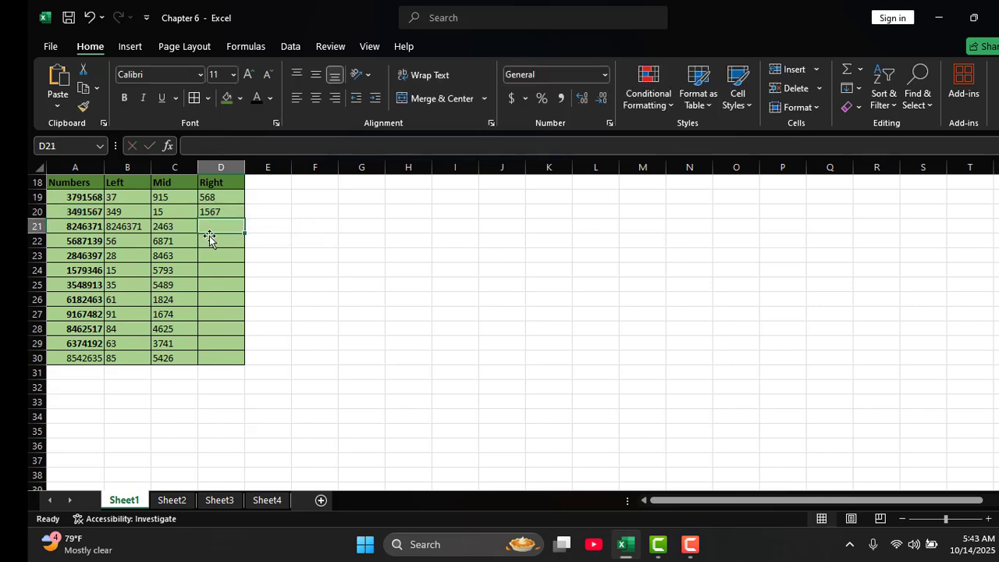
# Step: Enter =RIGHT(A21,20) in cell D21 of the numbers table
pyautogui.write('=')
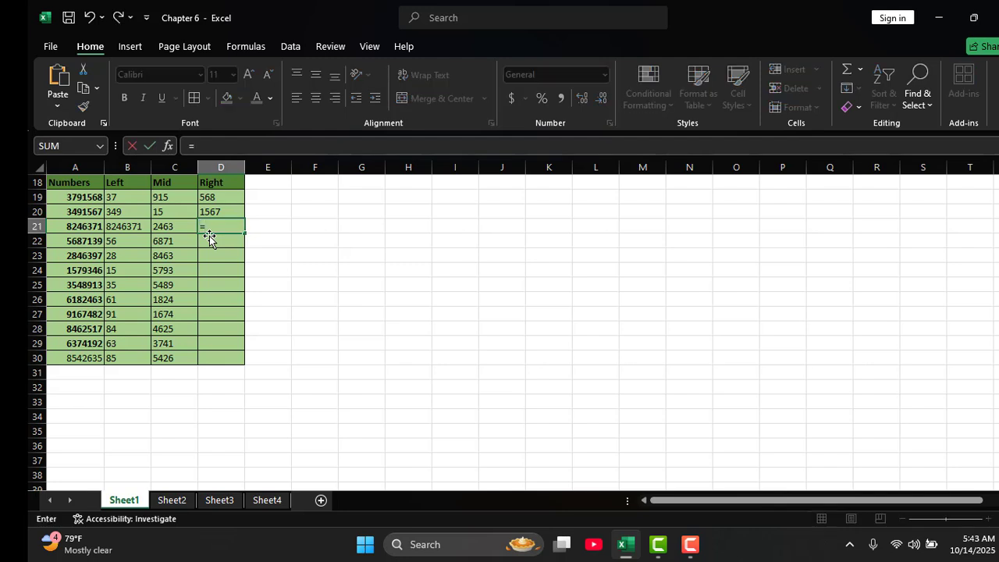
pyautogui.write('right')
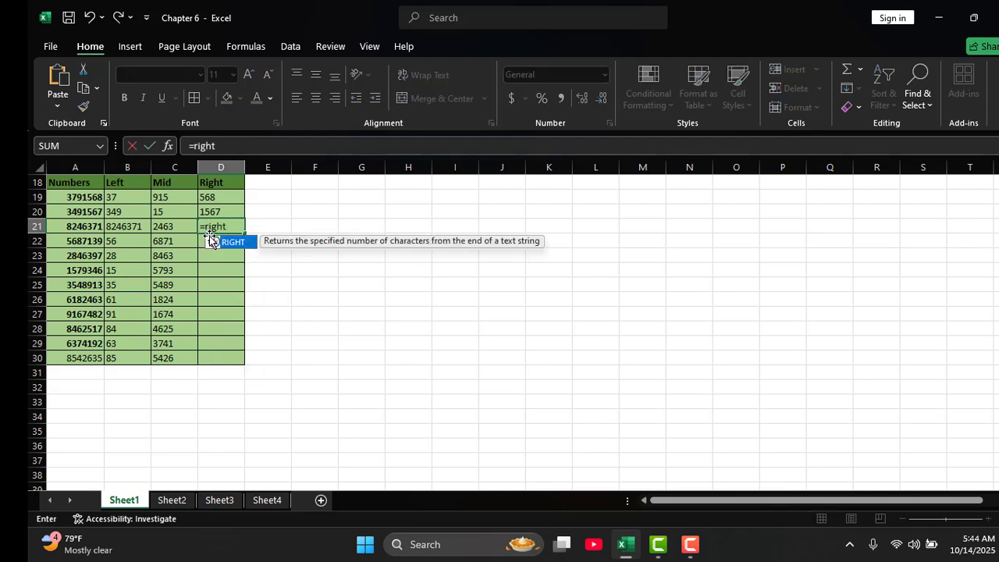
pyautogui.press('Tab')
pyautogui.click(89, 226)
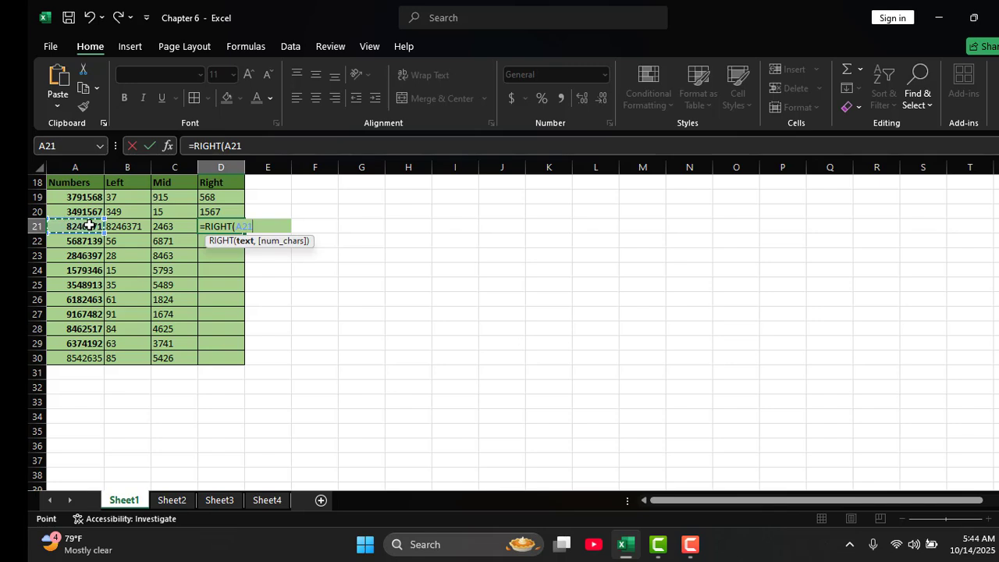
pyautogui.write(',')
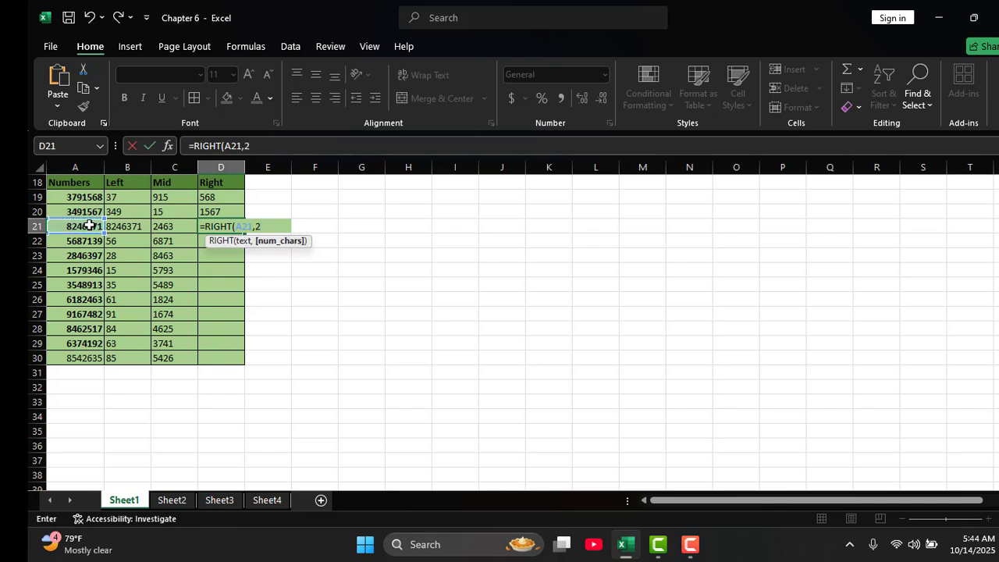
pyautogui.write('2')
pyautogui.press('Return')
pyautogui.scroll(1, 82, 195)
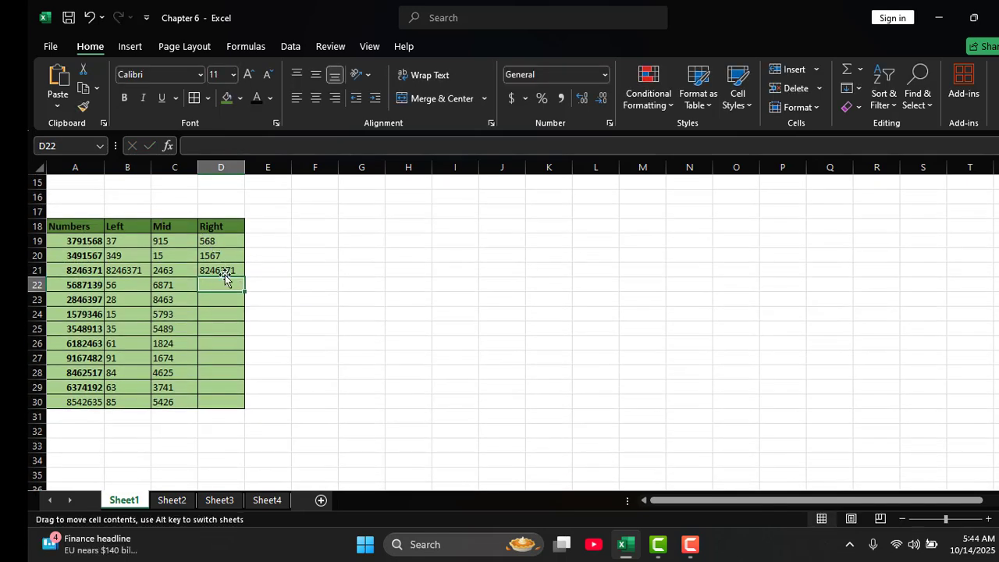
# Step: Change the number of characters in the D21 RIGHT formula to 2 and fill the formula down to D30
pyautogui.click(231, 270)
pyautogui.click(252, 148)
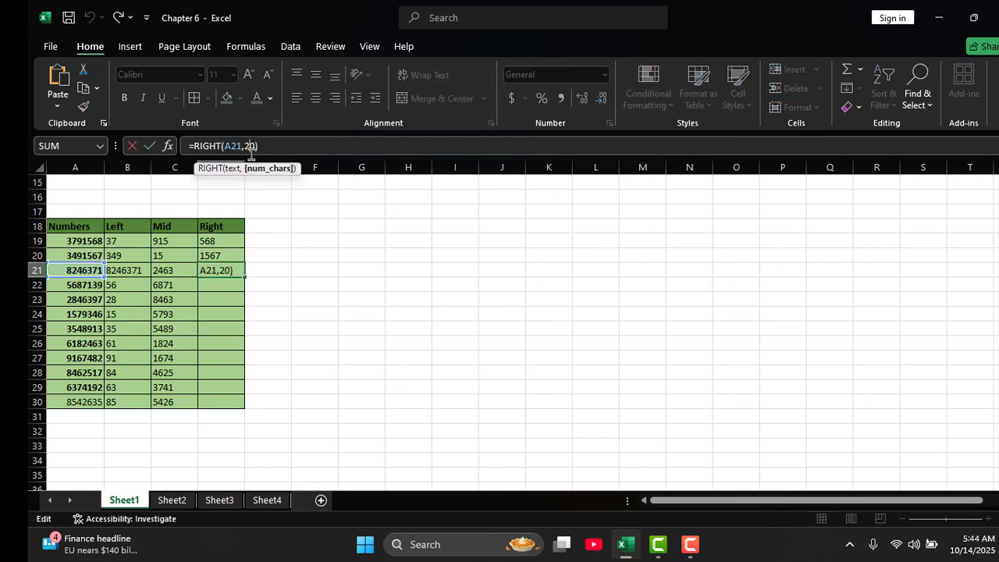
pyautogui.press('BackSpace')
pyautogui.press('Return')
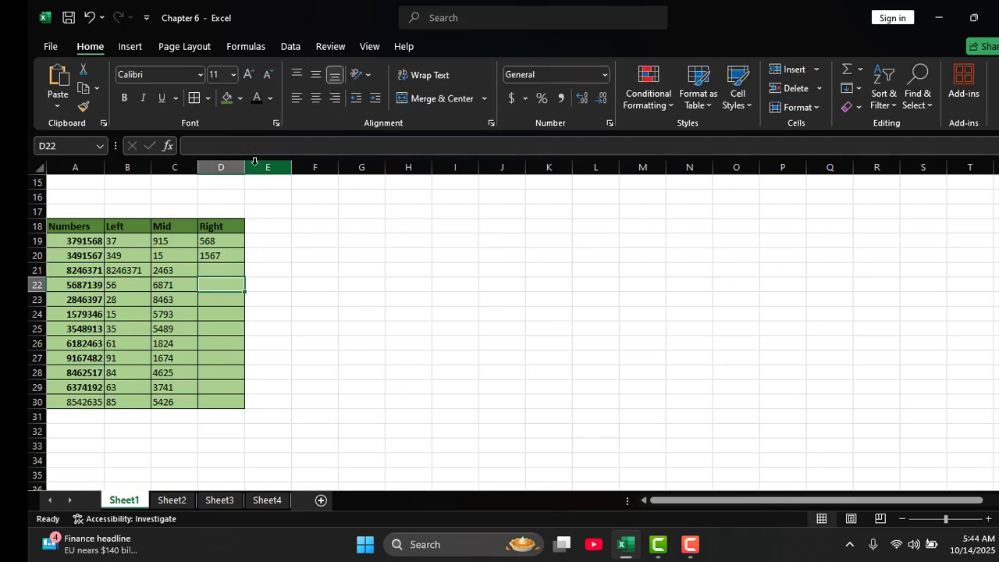
pyautogui.click(231, 267)
pyautogui.click(254, 146)
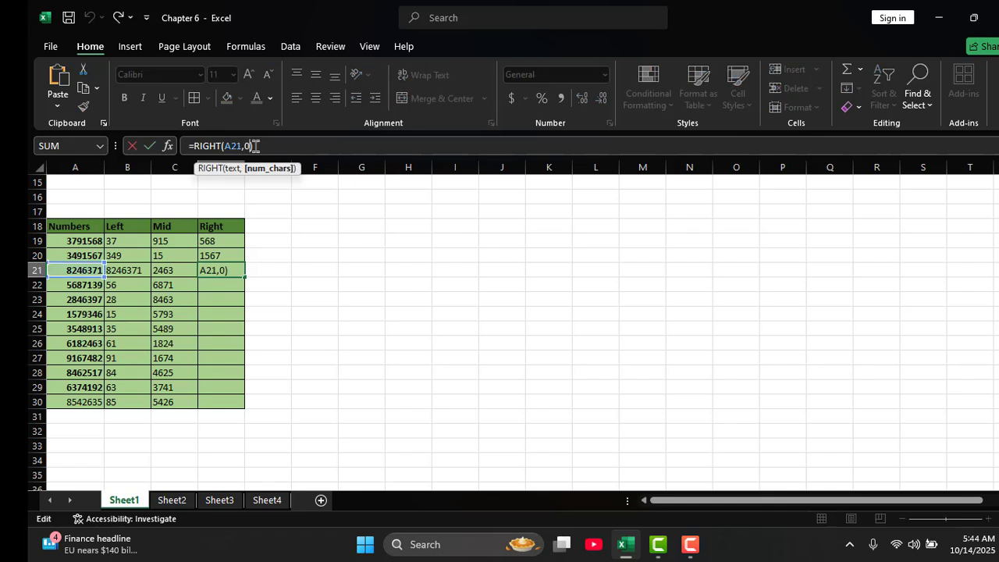
pyautogui.press('BackSpace')
pyautogui.press('Return')
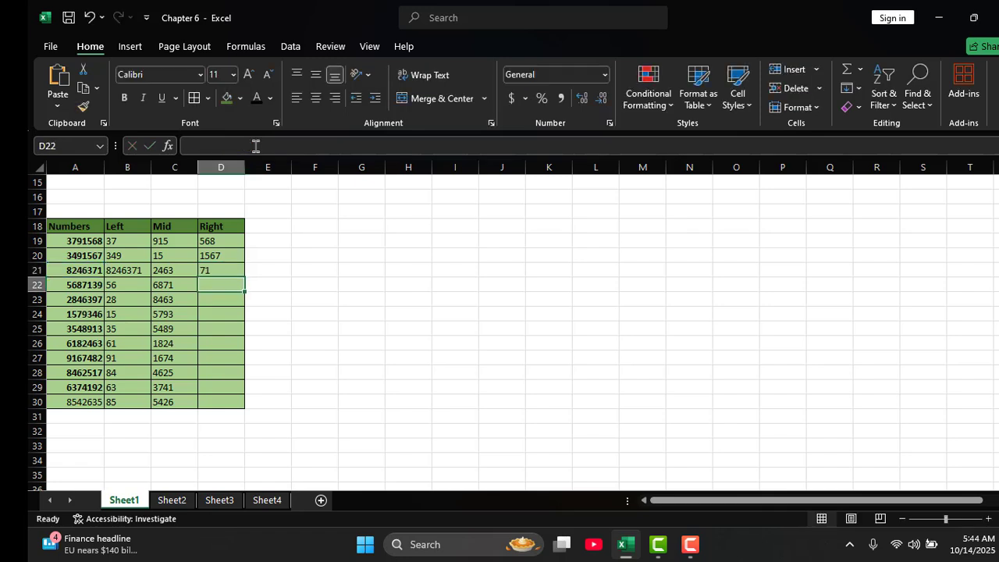
pyautogui.click(236, 270)
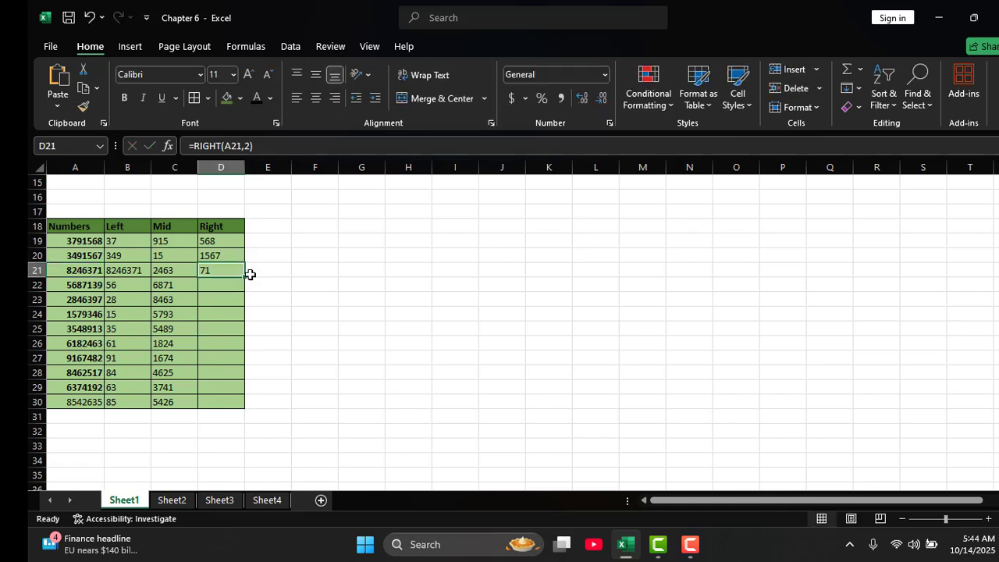
pyautogui.doubleClick(245, 277)
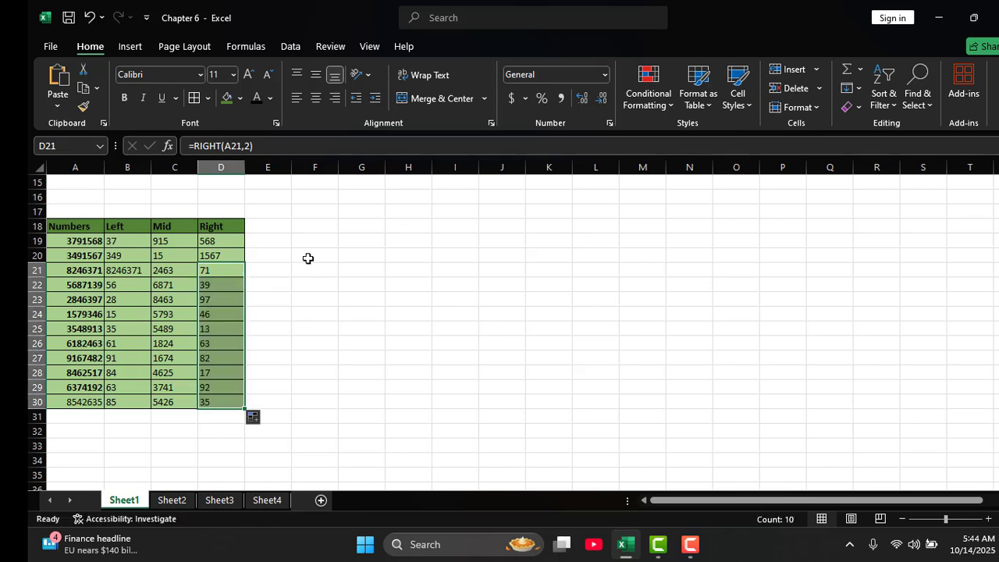
# Step: Paste the copied check mark into cell B4 of Sheet4, beside the right formula entry
pyautogui.click(275, 503)
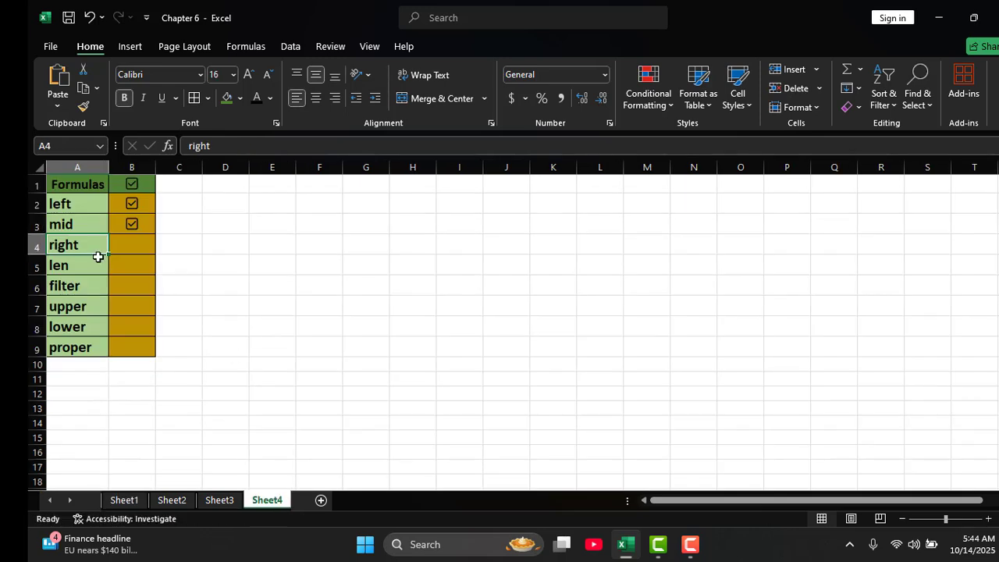
pyautogui.click(129, 254)
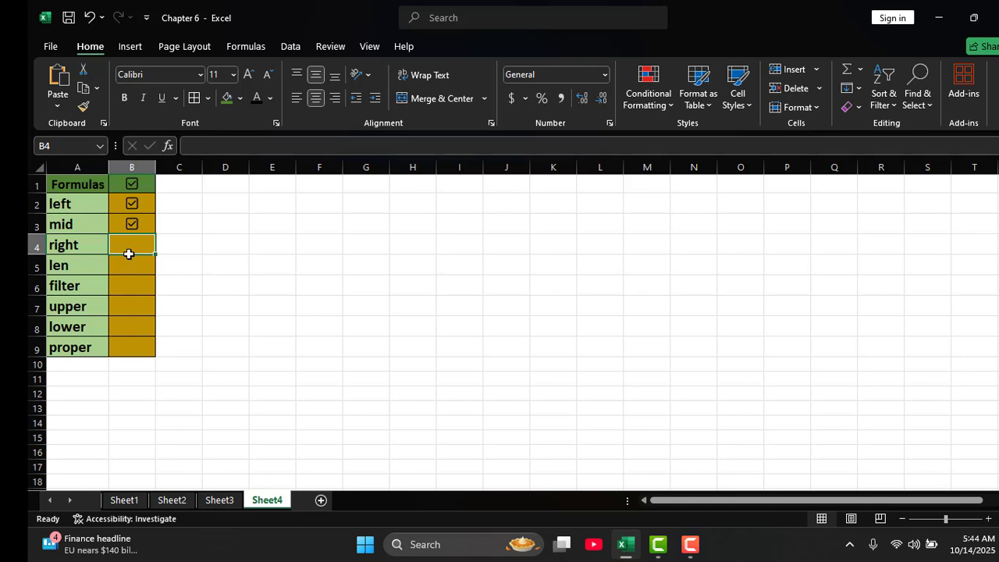
pyautogui.write('✓')
pyautogui.press('Escape')
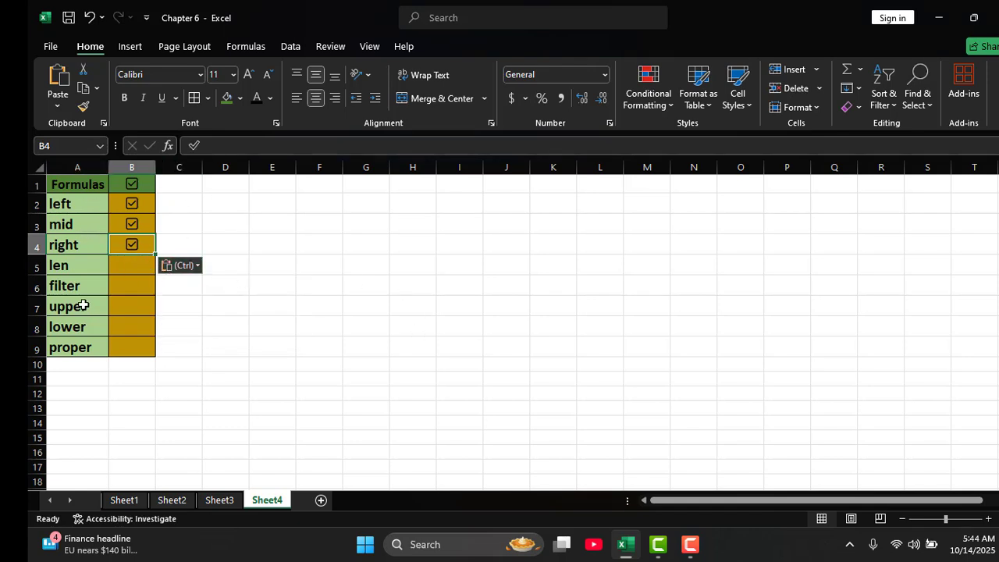
# Step: Return to Sheet1 and select cell B2 under the Left header of the name table
pyautogui.click(124, 500)
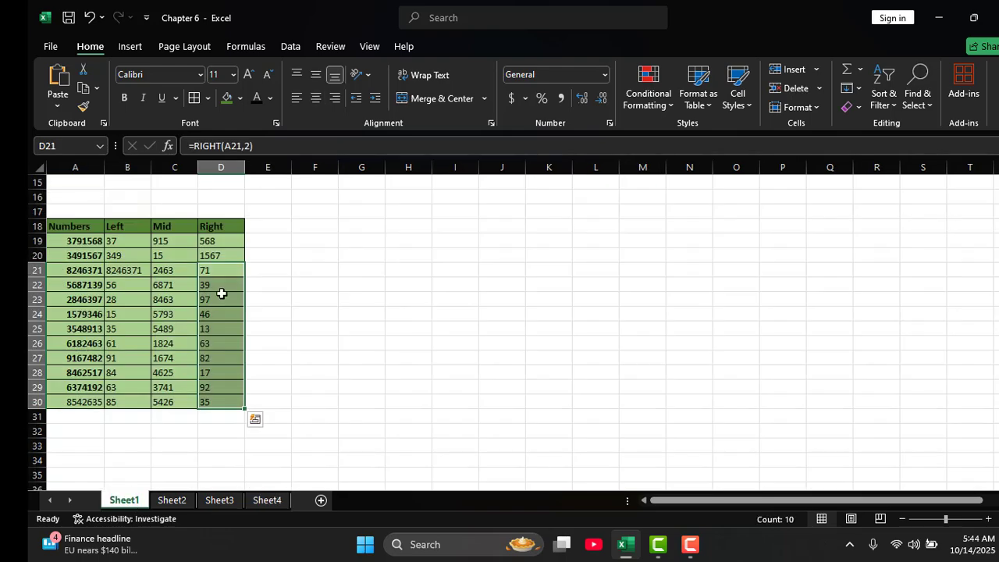
pyautogui.scroll(4, 250, 270)
pyautogui.scroll(1, 251, 269)
pyautogui.click(128, 201)
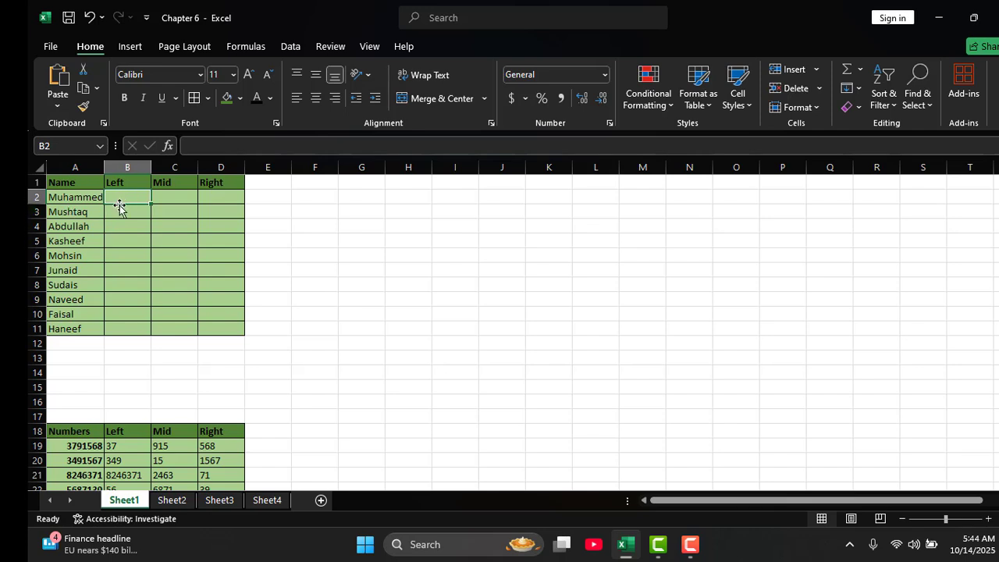
pyautogui.write('=')
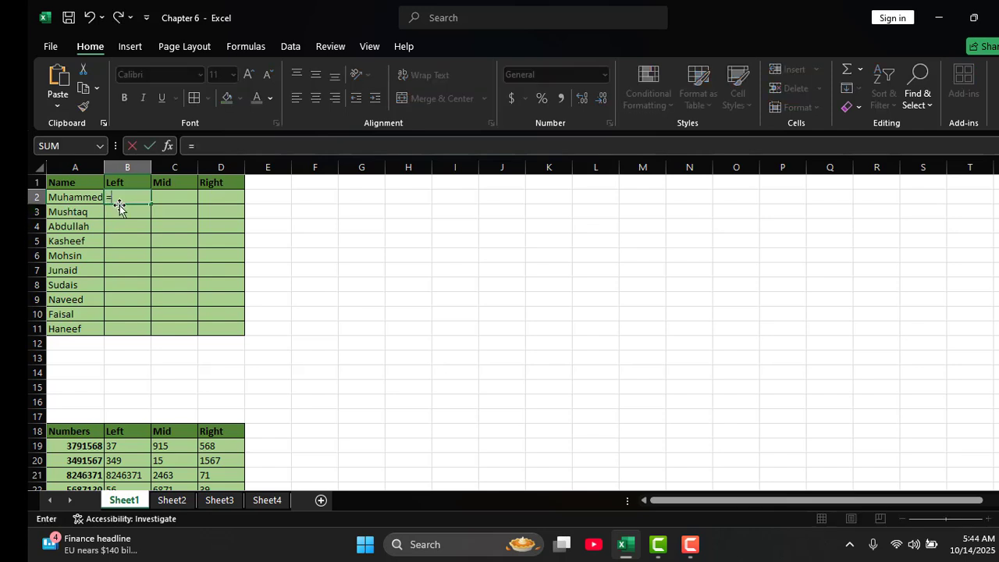
pyautogui.write('lift')
pyautogui.press('Return')
pyautogui.click(128, 196)
# Step: Enter =LEFT(A2,30) in cell B2 to extract characters from the first name in the table
pyautogui.write('=lif')
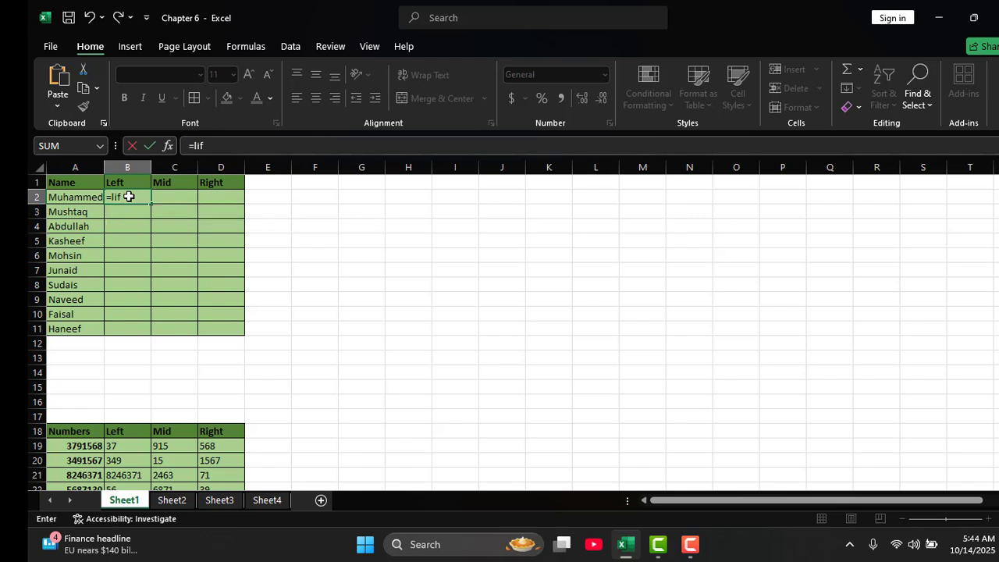
pyautogui.press('BackSpace')
pyautogui.press('BackSpace')
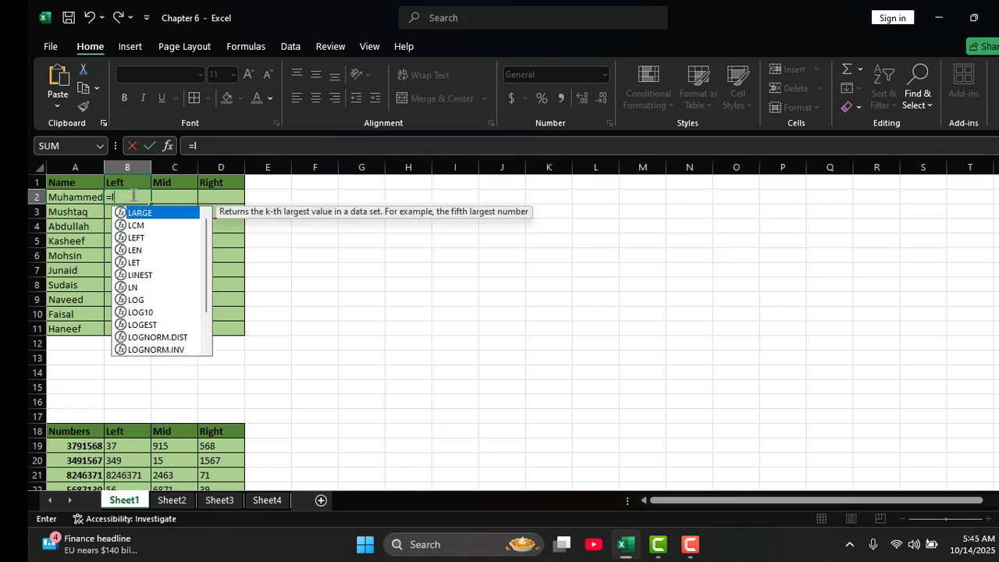
pyautogui.write('eft')
pyautogui.press('Tab')
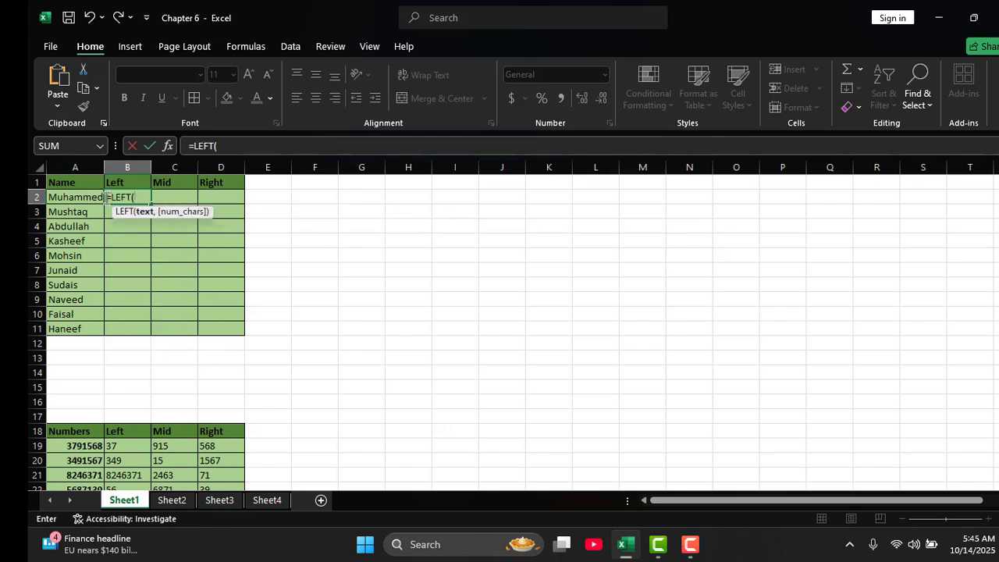
pyautogui.click(92, 197)
pyautogui.write(',30')
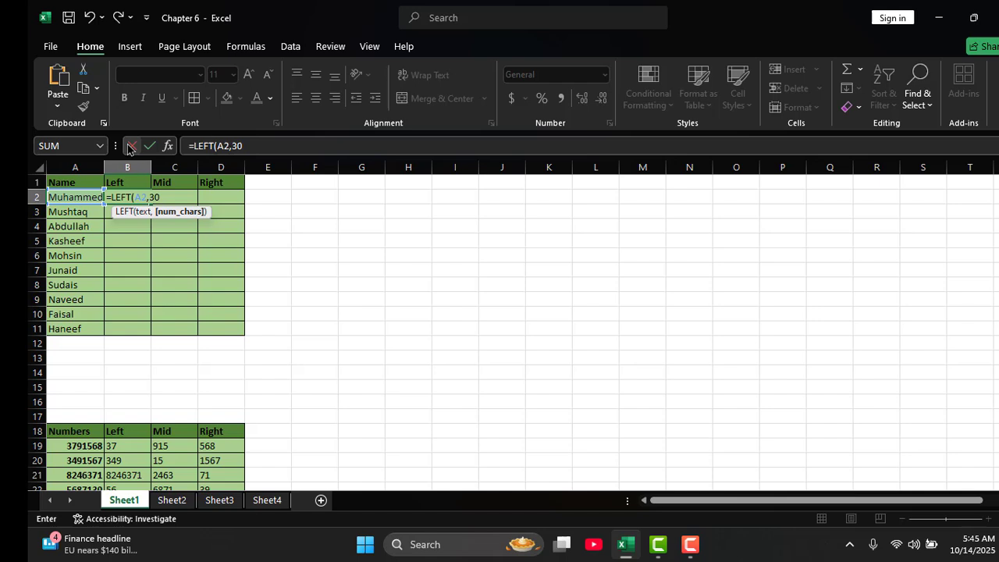
pyautogui.press('Return')
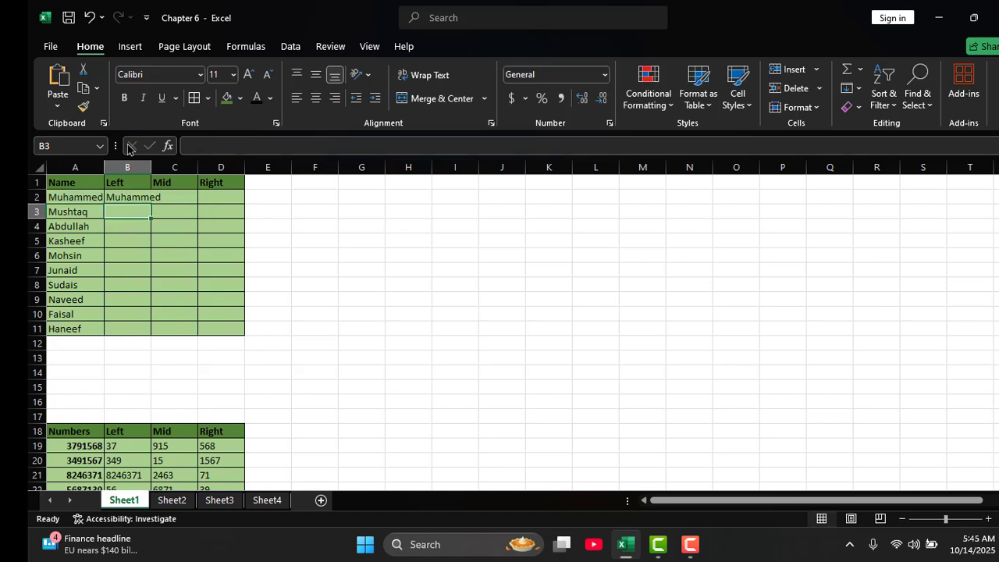
# Step: Change the number of characters in the B2 LEFT formula to 3
pyautogui.click(141, 197)
pyautogui.click(240, 143)
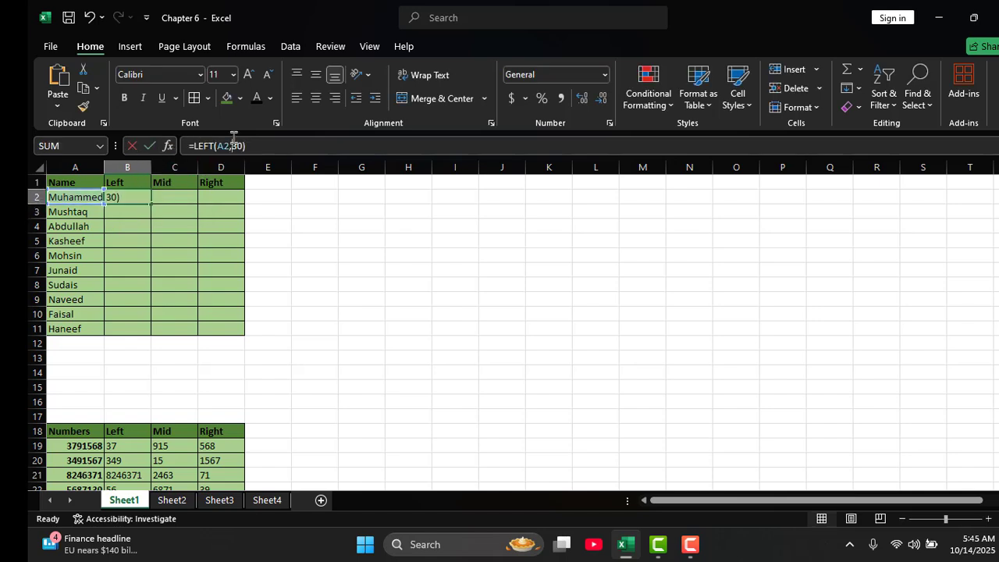
pyautogui.press('BackSpace')
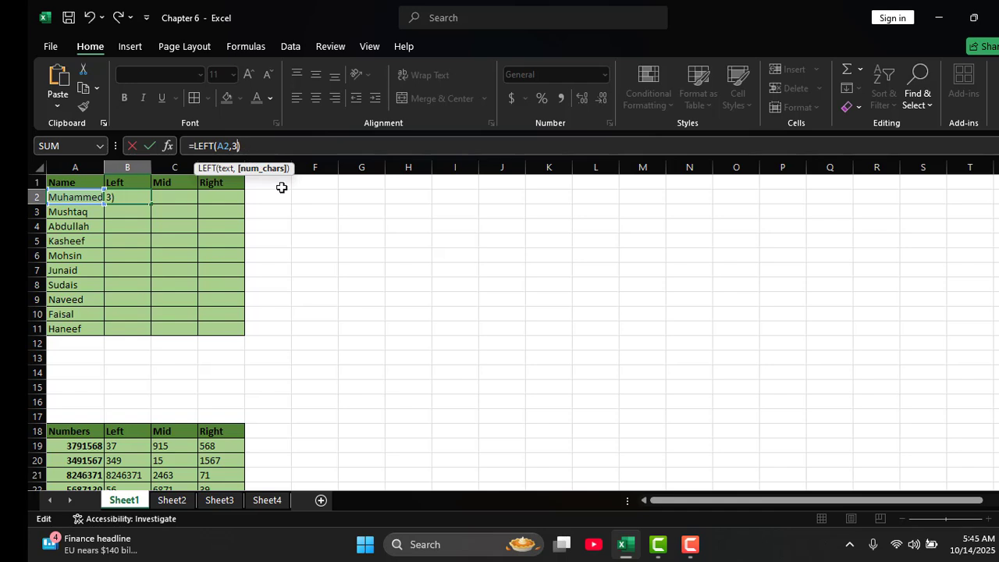
pyautogui.press('Return')
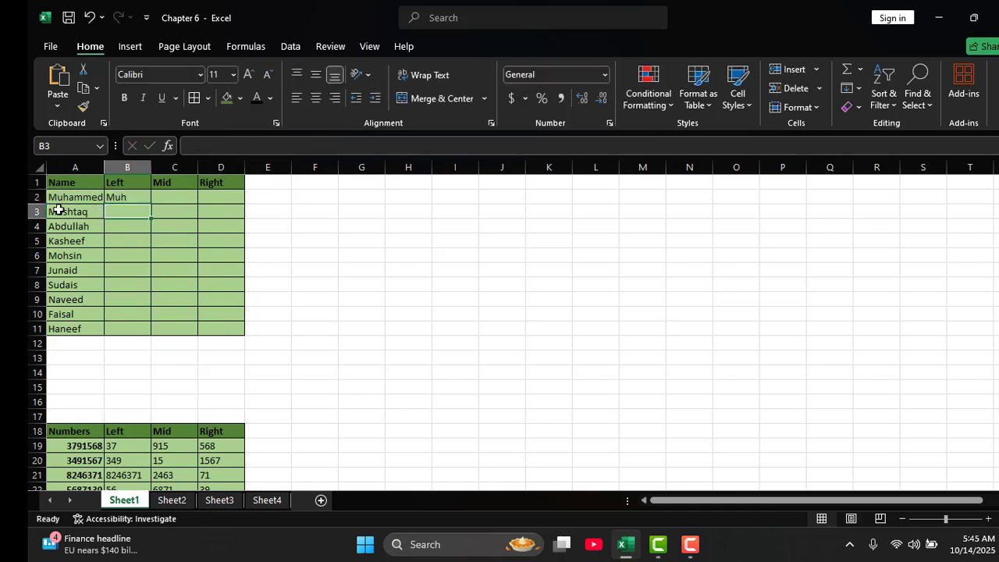
# Step: Enter =LEFT(A3,2) in cell B3 of the name table, correcting the closing parenthesis
pyautogui.write('=')
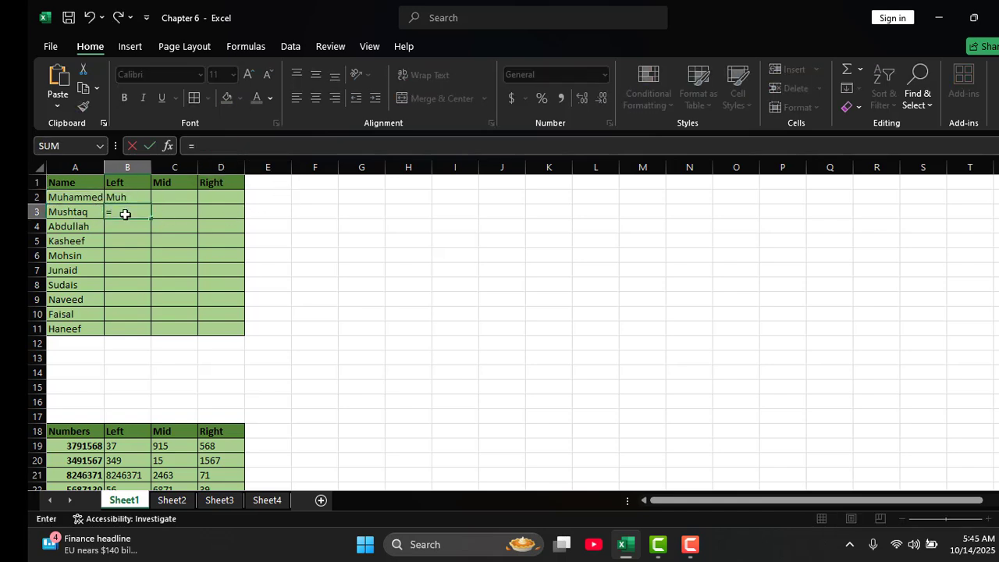
pyautogui.write('left')
pyautogui.press('Tab')
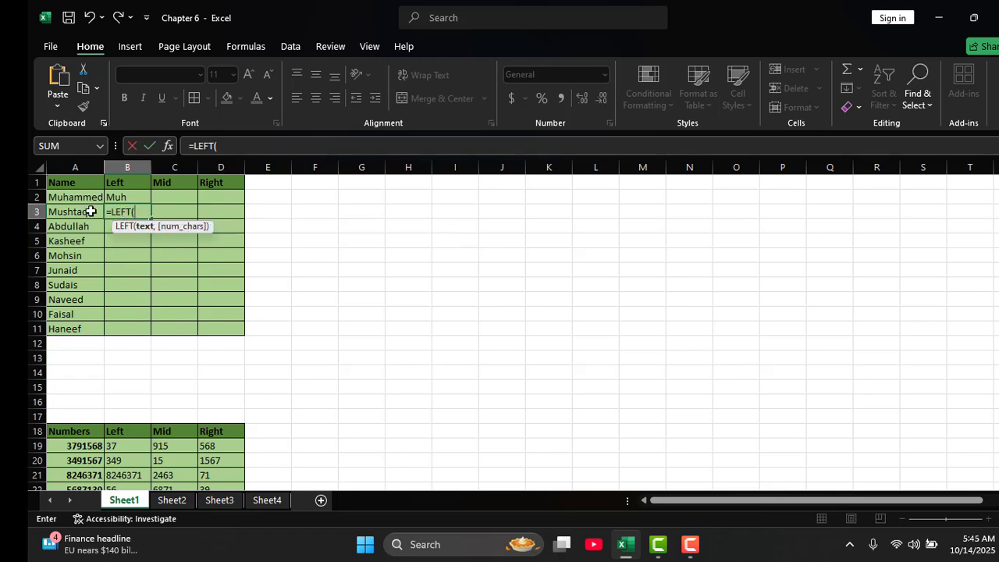
pyautogui.click(91, 211)
pyautogui.write(',')
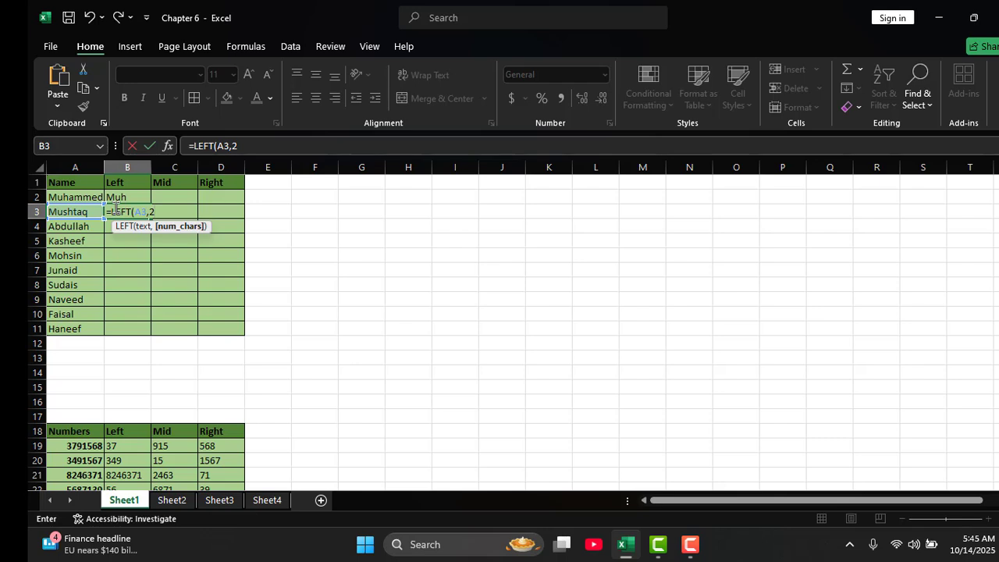
pyautogui.write('2(')
pyautogui.press('Return')
pyautogui.click(660, 251)
pyautogui.click(165, 209)
pyautogui.write(')')
pyautogui.press('Return')
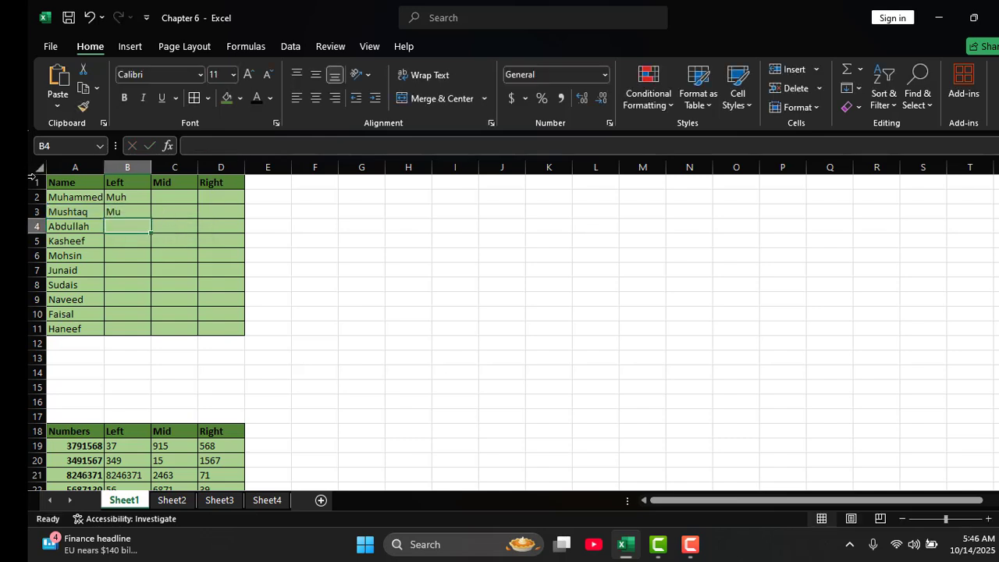
# Step: Fill the LEFT formula in B3 down the name table through B11
pyautogui.click(139, 210)
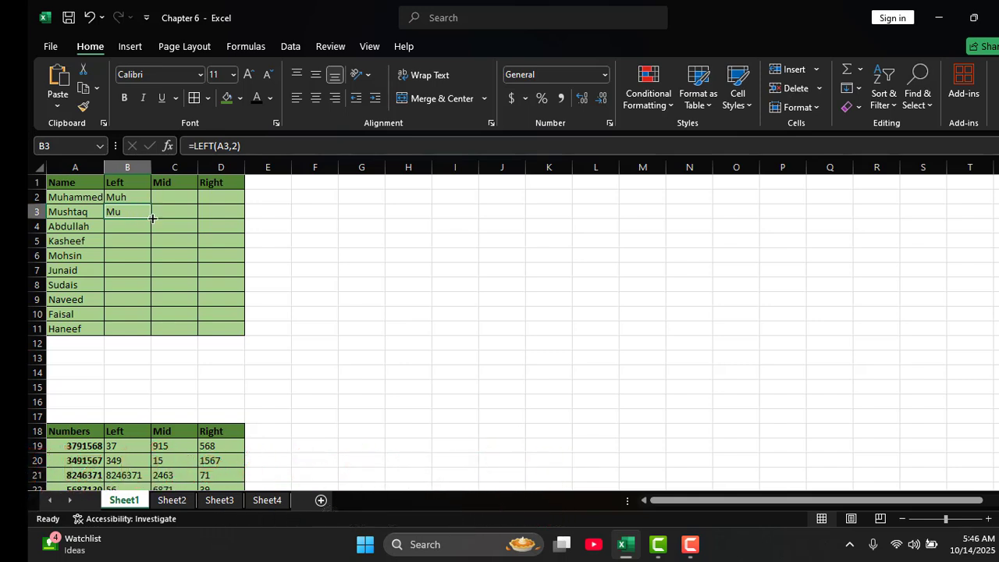
pyautogui.doubleClick(152, 218)
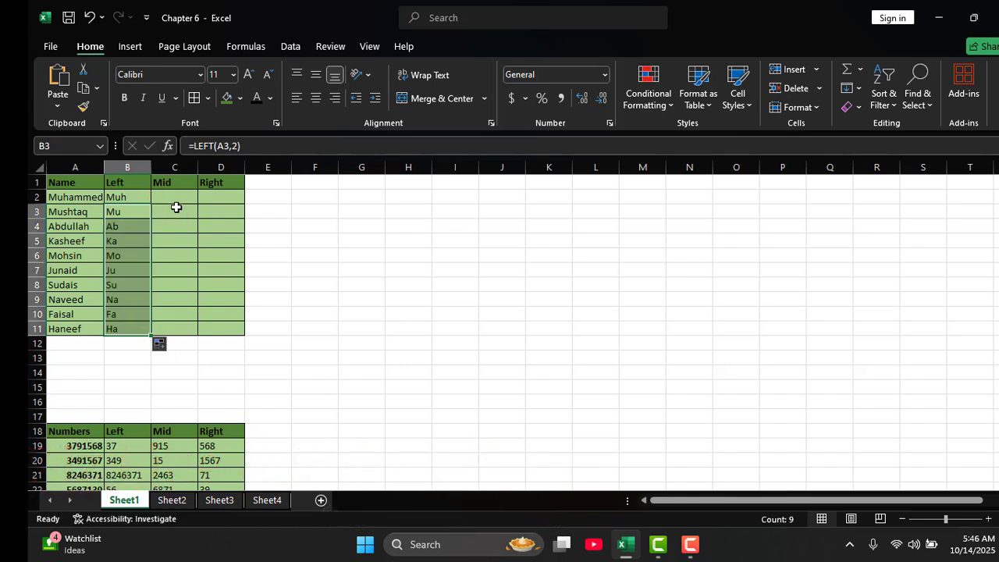
# Step: Enter =MID(A2,4,3) in cell C2 under the Mid header of the name table
pyautogui.click(175, 198)
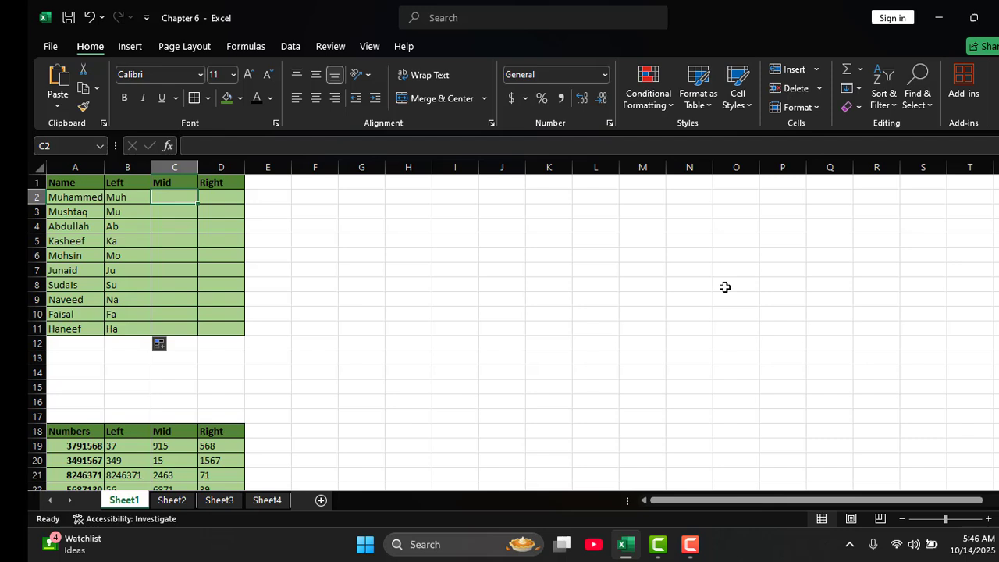
pyautogui.click(174, 192)
pyautogui.write('=')
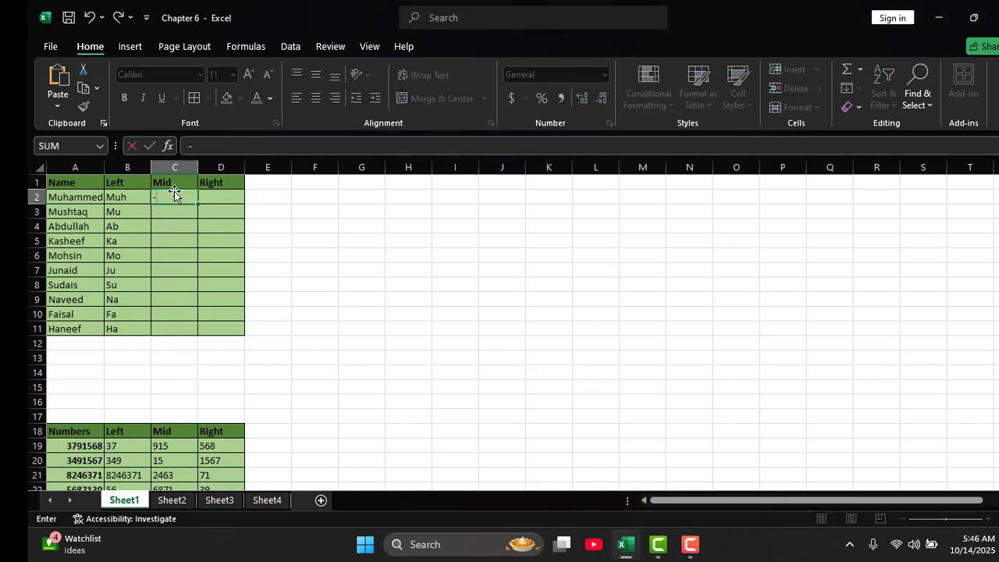
pyautogui.press('BackSpace')
pyautogui.write('=mid')
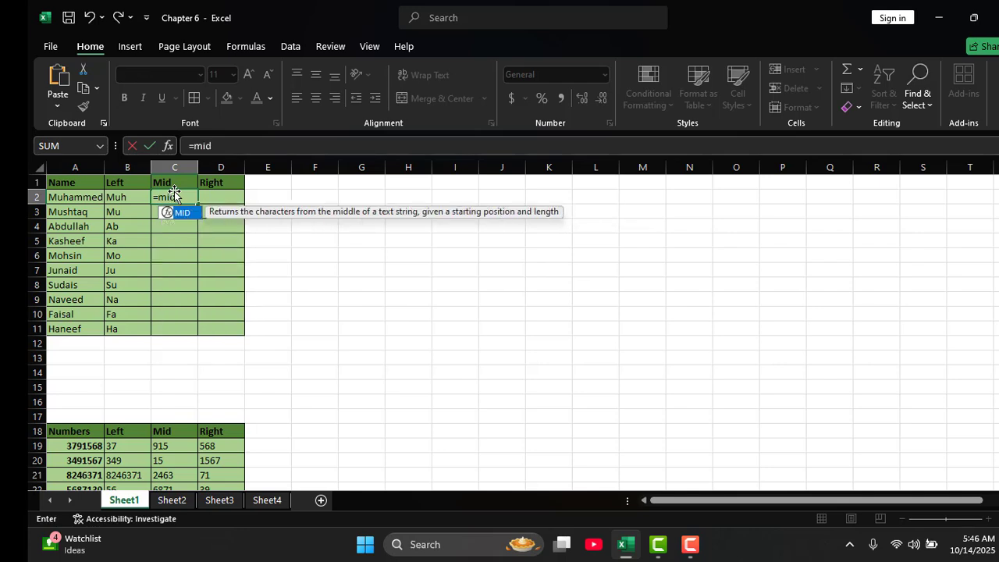
pyautogui.press('Tab')
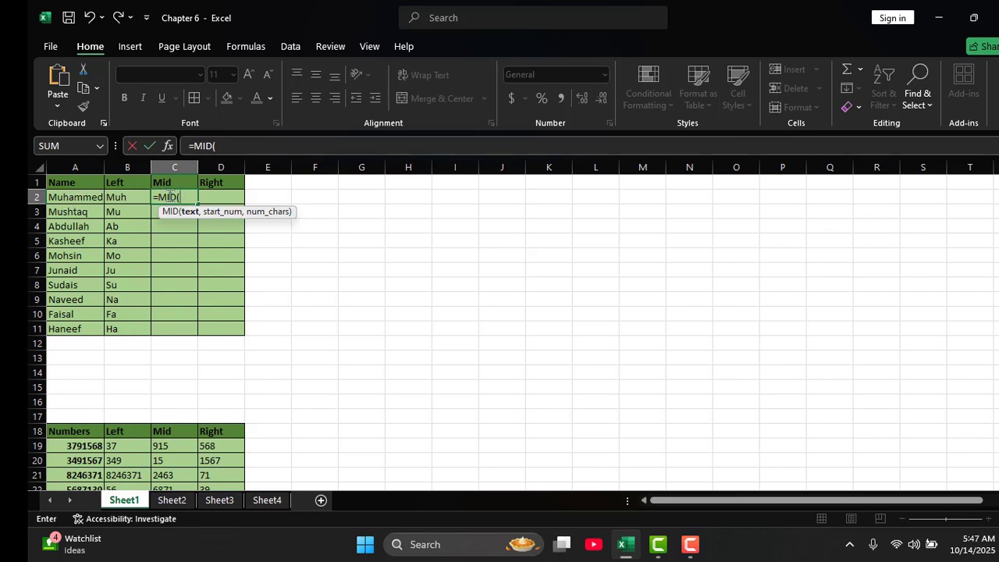
pyautogui.click(93, 199)
pyautogui.write(',')
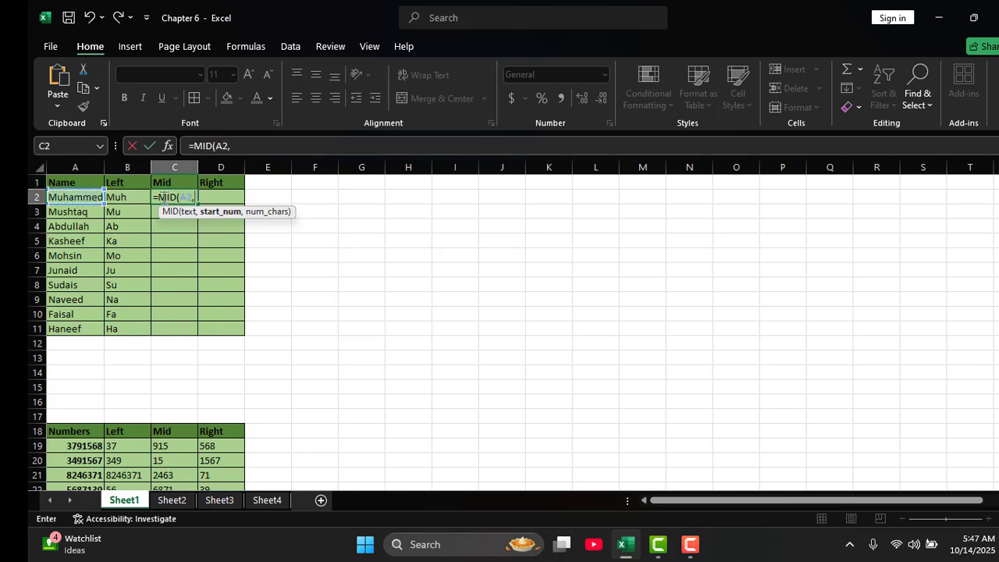
pyautogui.write('4,')
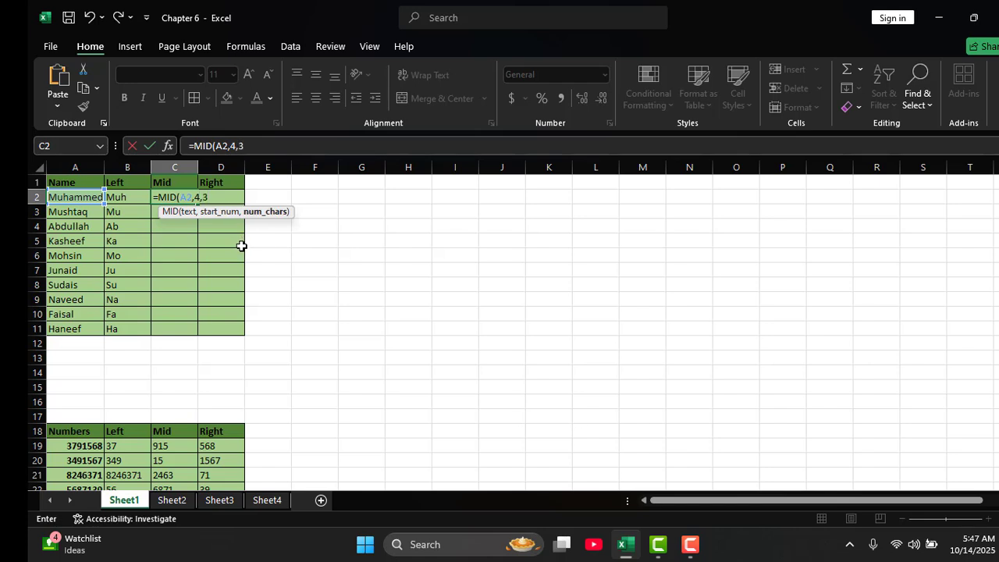
pyautogui.write('3')
pyautogui.press('Return')
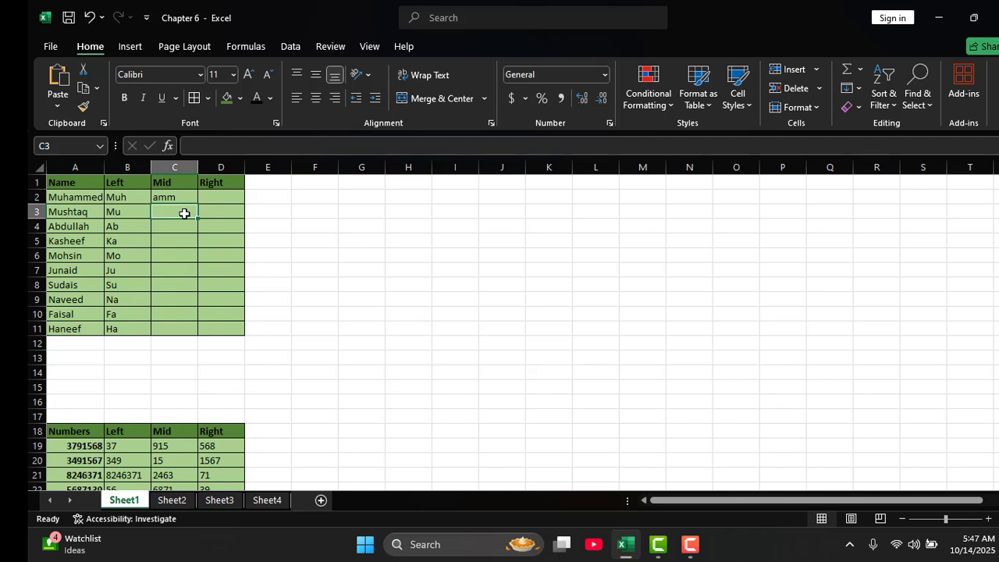
# Step: Enter =MID(A3,3,2) in cell C3 and fill it down the Mid column through C11
pyautogui.write('=mid')
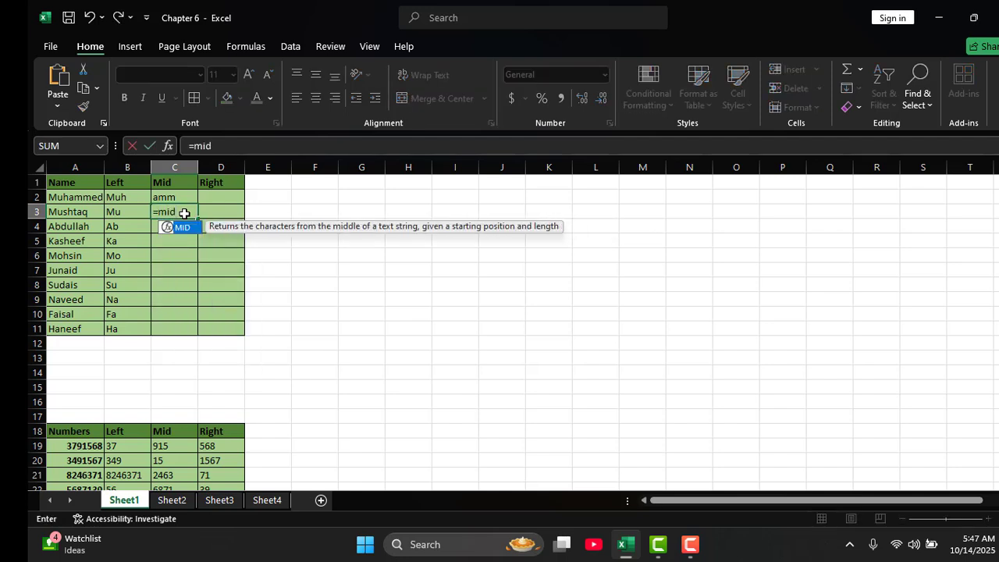
pyautogui.press('Tab')
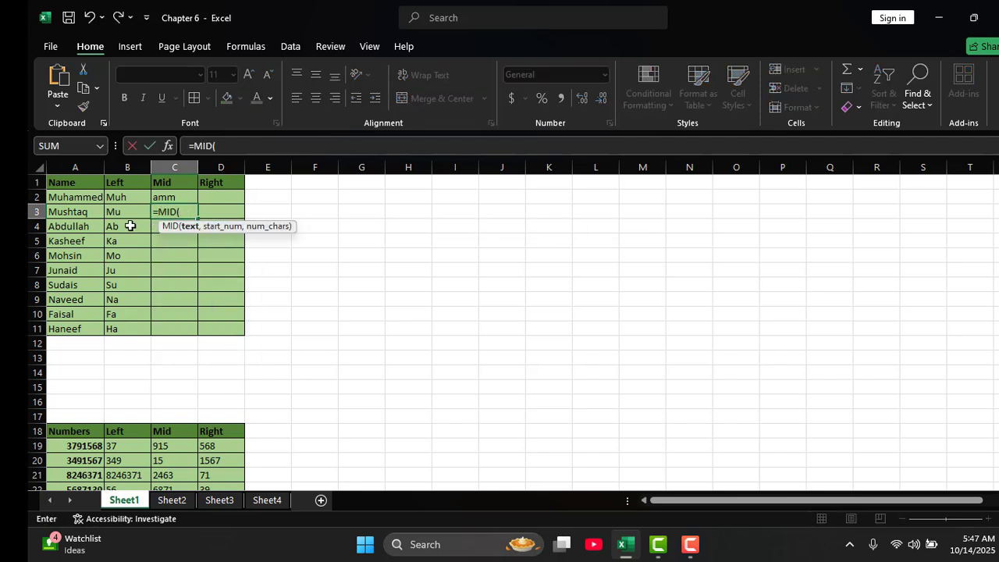
pyautogui.click(95, 216)
pyautogui.write(',')
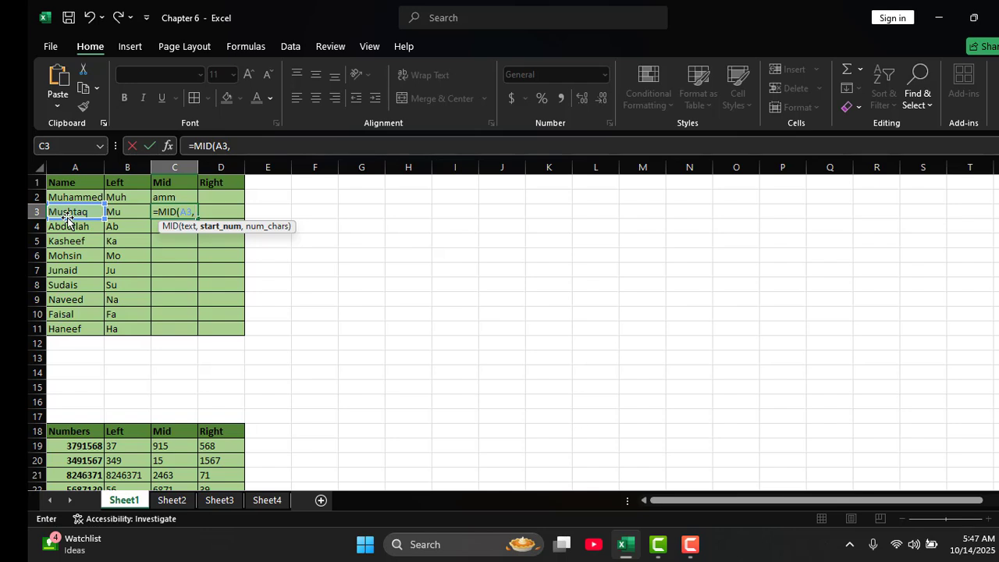
pyautogui.write(',2')
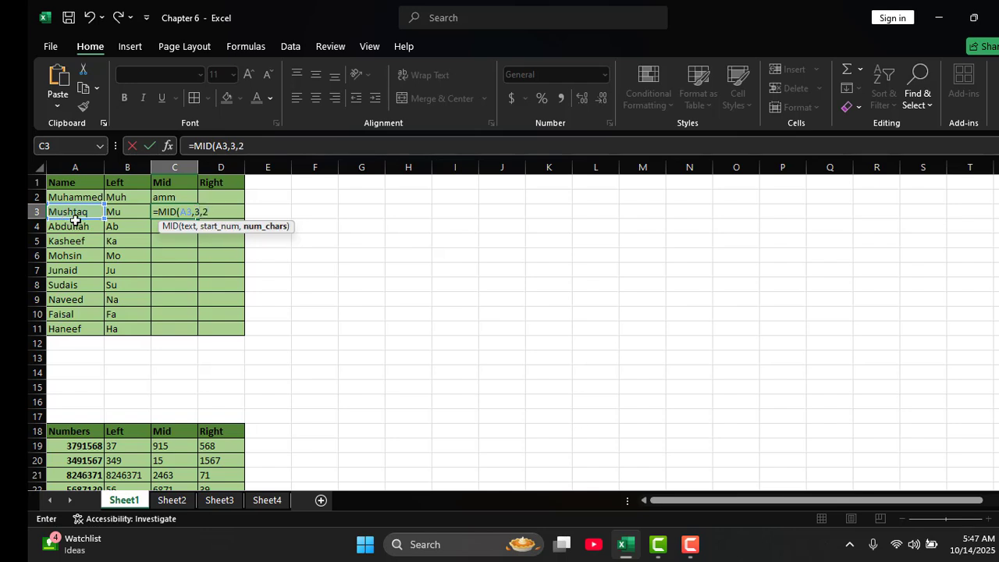
pyautogui.press('Return')
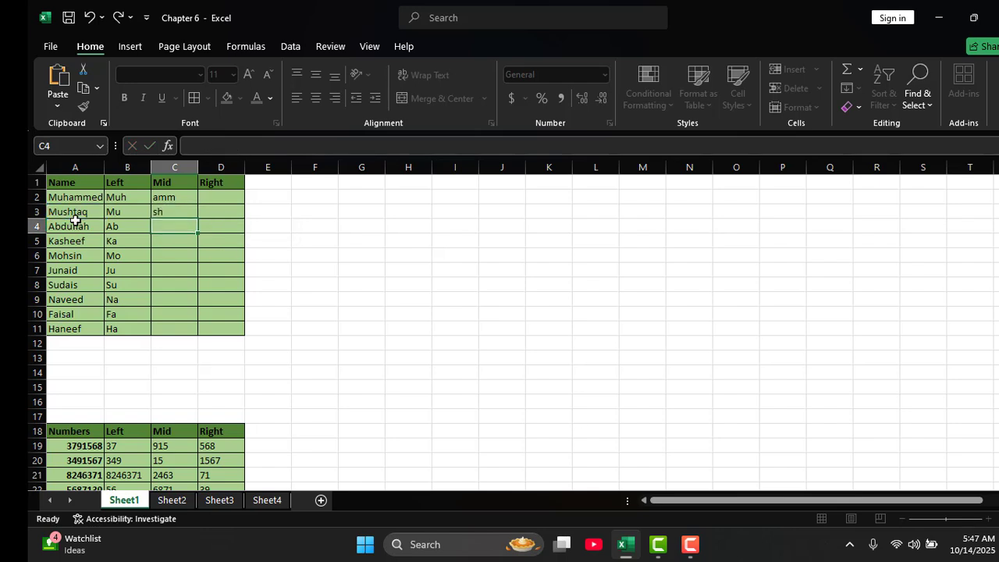
pyautogui.click(182, 212)
pyautogui.doubleClick(196, 220)
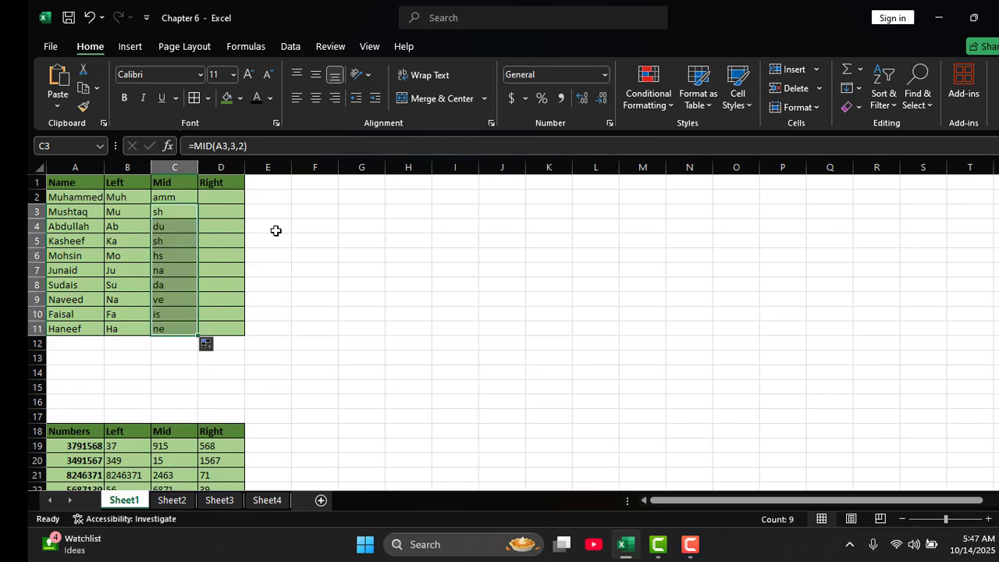
# Step: Enter =RIGHT(A2,3) in cell D2 under the Right header of the name table
pyautogui.click(238, 200)
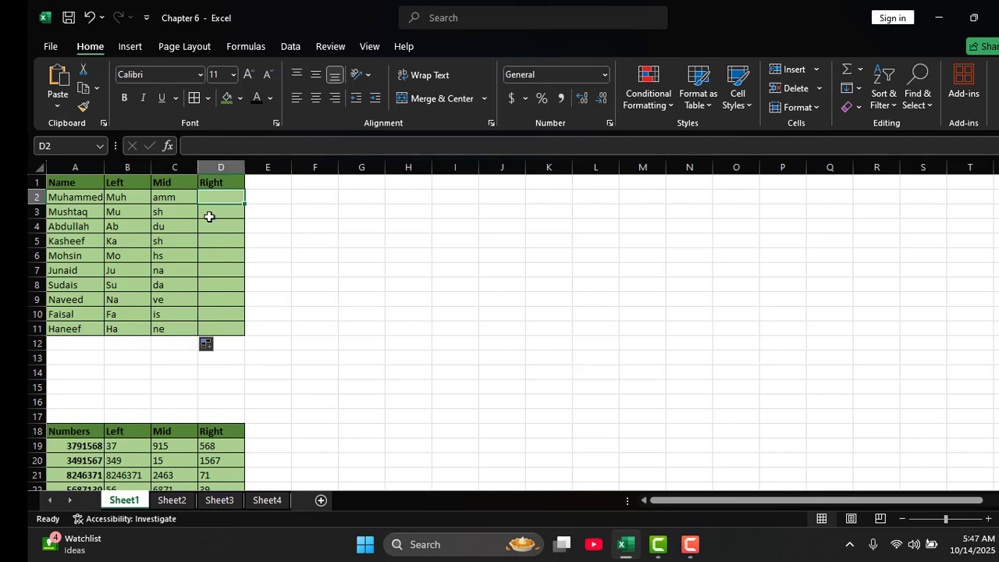
pyautogui.write('=ri')
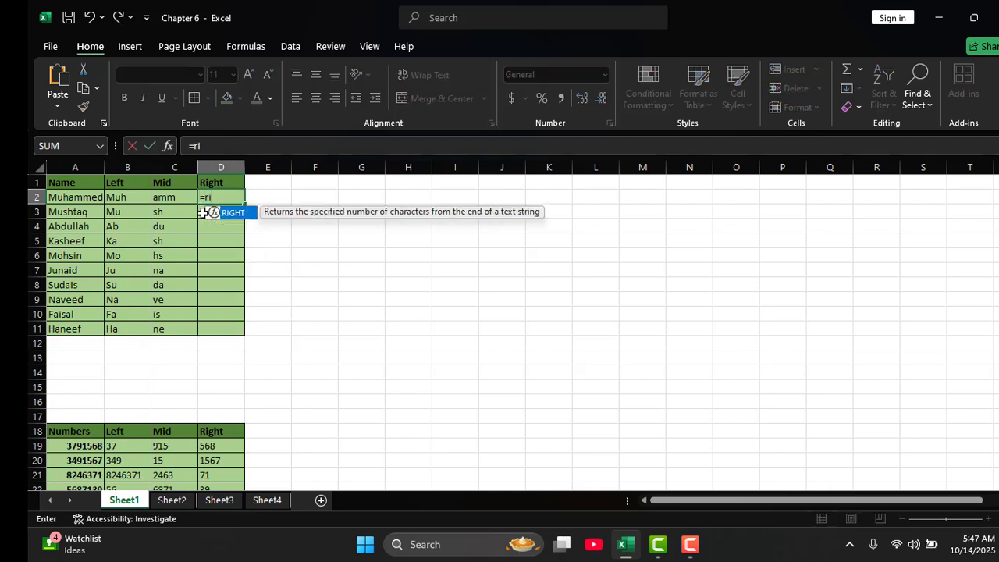
pyautogui.write('ght')
pyautogui.press('Tab')
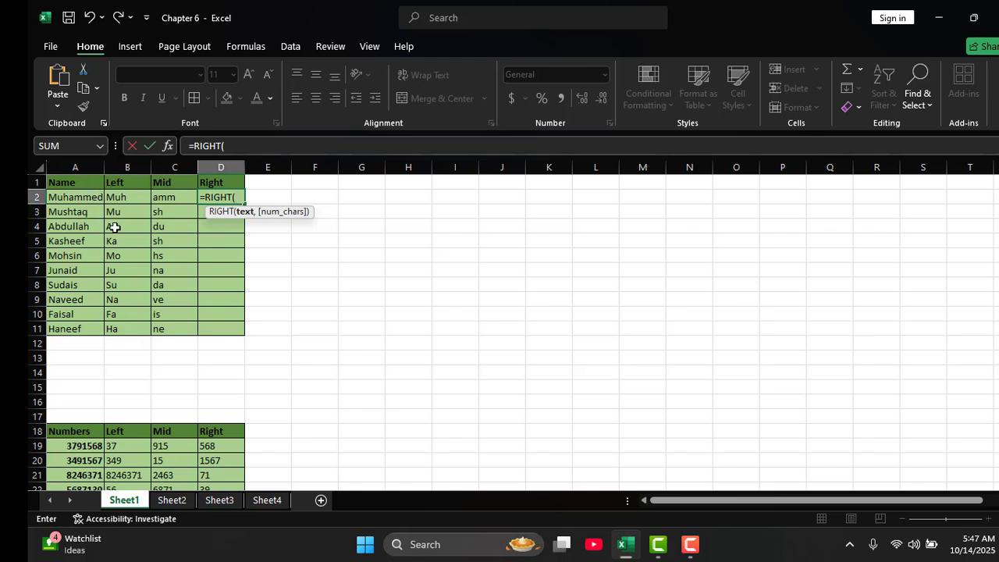
pyautogui.click(96, 202)
pyautogui.write(',3')
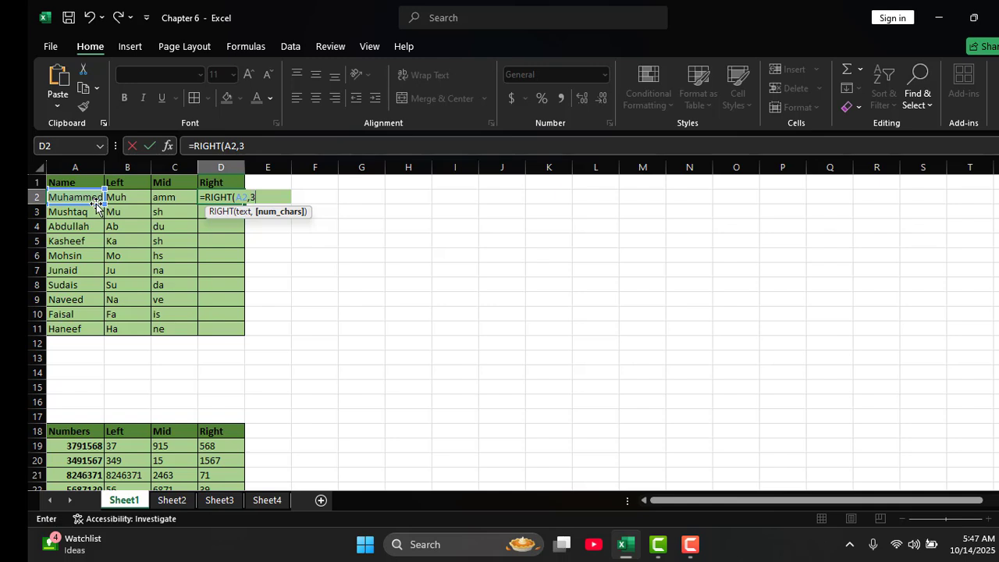
pyautogui.press('Return')
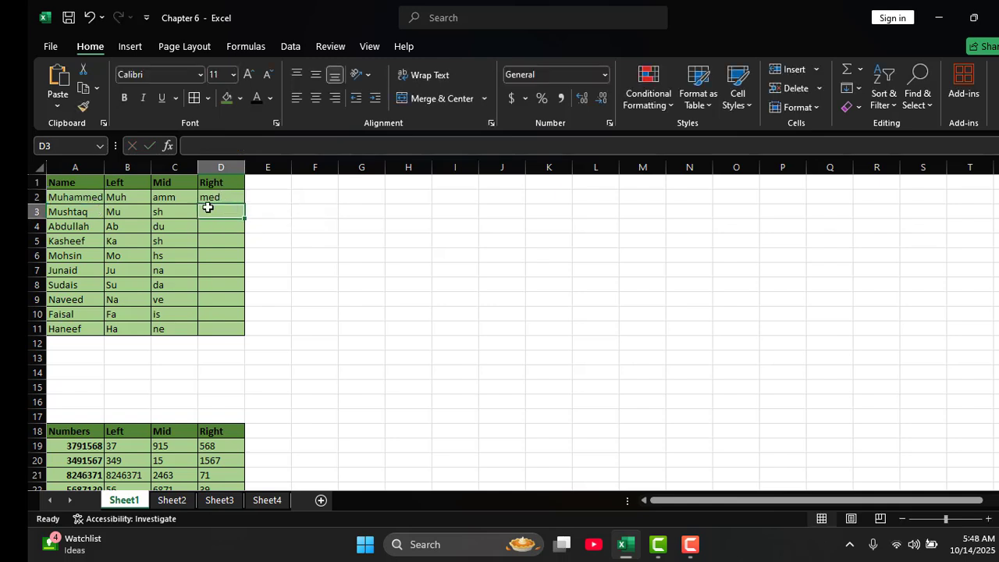
# Step: Enter =RIGHT(A3,2) in cell D3 and fill it down the Right column through D11
pyautogui.write('=right')
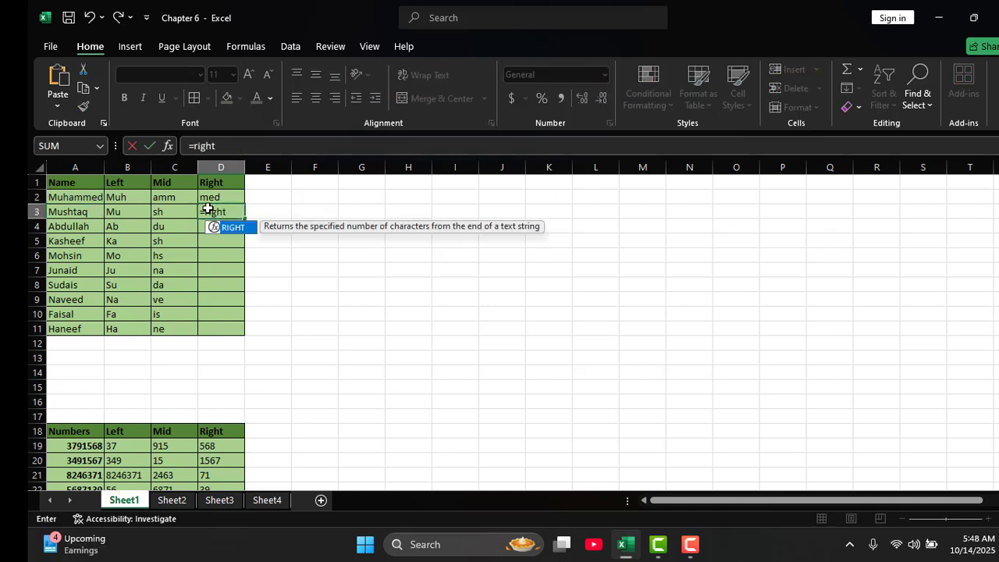
pyautogui.press('Tab')
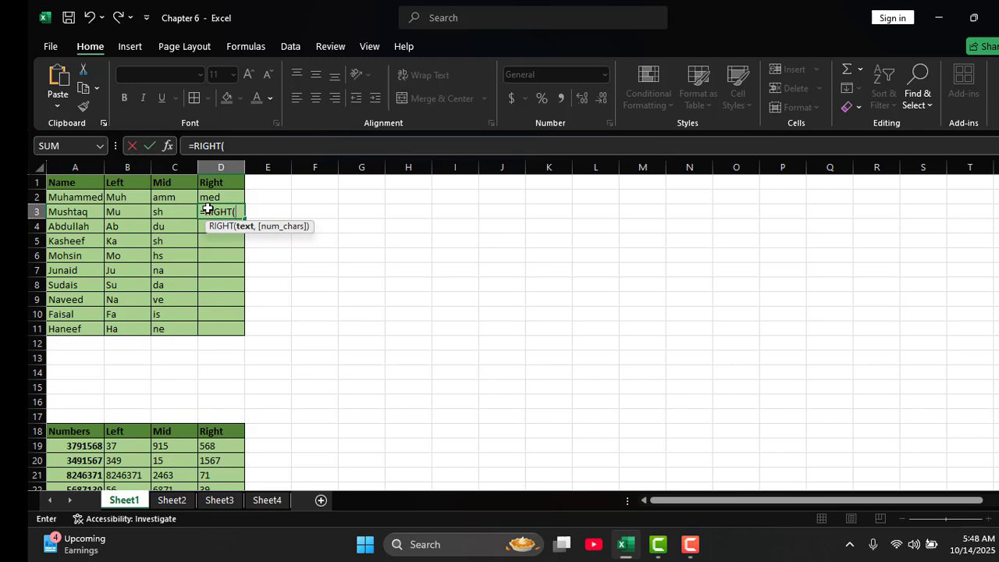
pyautogui.click(90, 212)
pyautogui.write(',2')
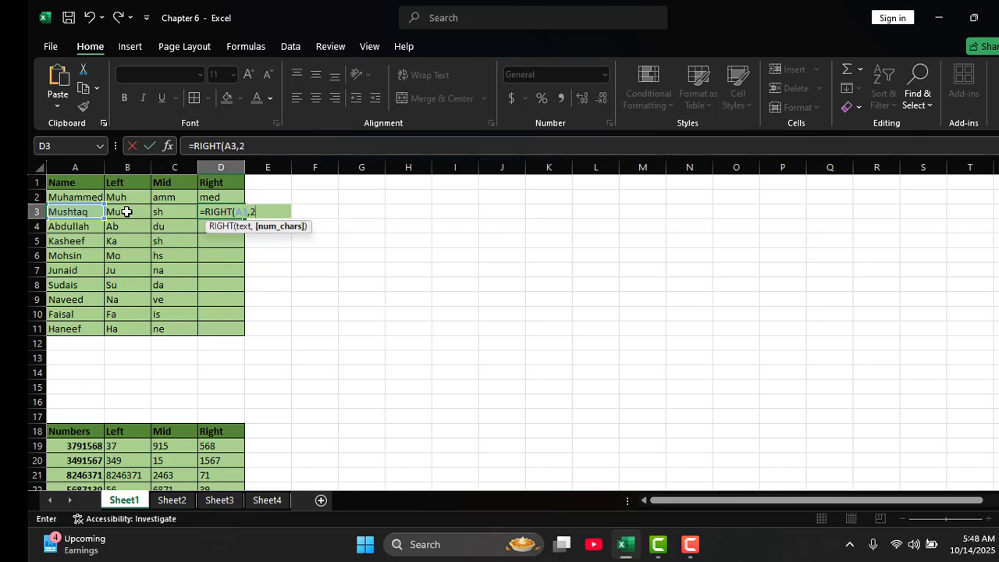
pyautogui.press('Return')
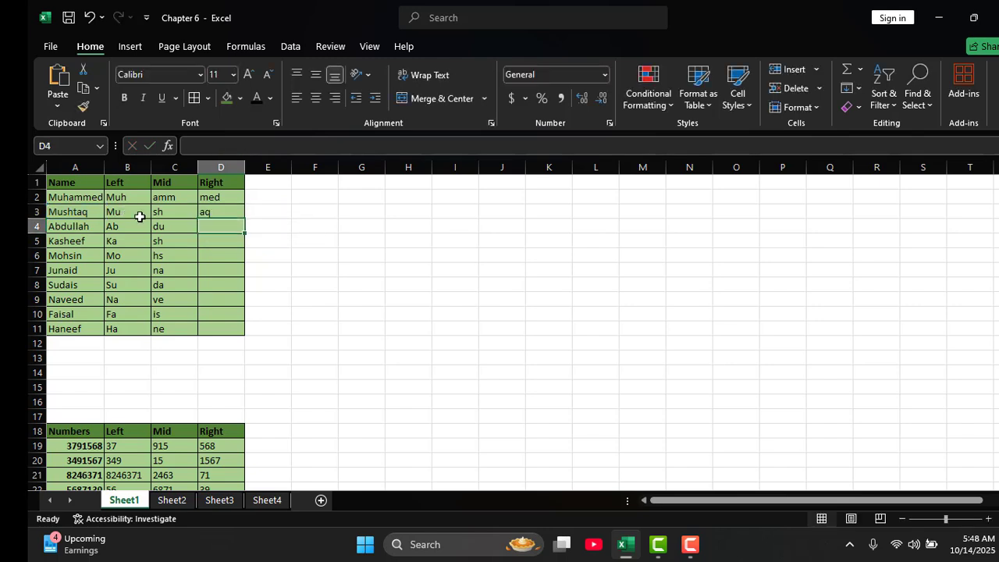
pyautogui.click(229, 211)
pyautogui.doubleClick(243, 217)
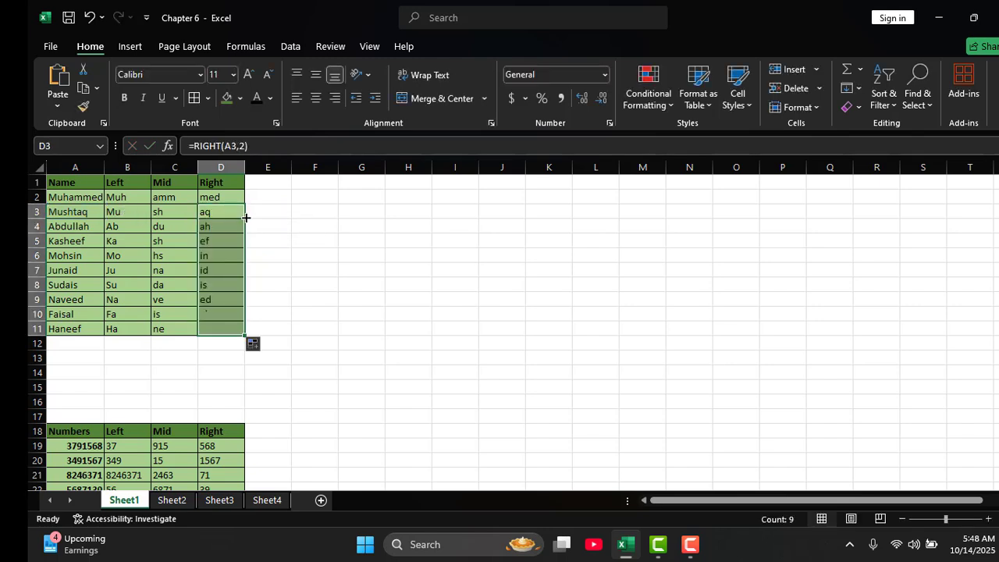
# Step: Review the left, mid and right entries in the Sheet4 formula list, ending on the len entry
pyautogui.click(267, 500)
pyautogui.moveTo(105, 203); pyautogui.dragTo(91, 245)
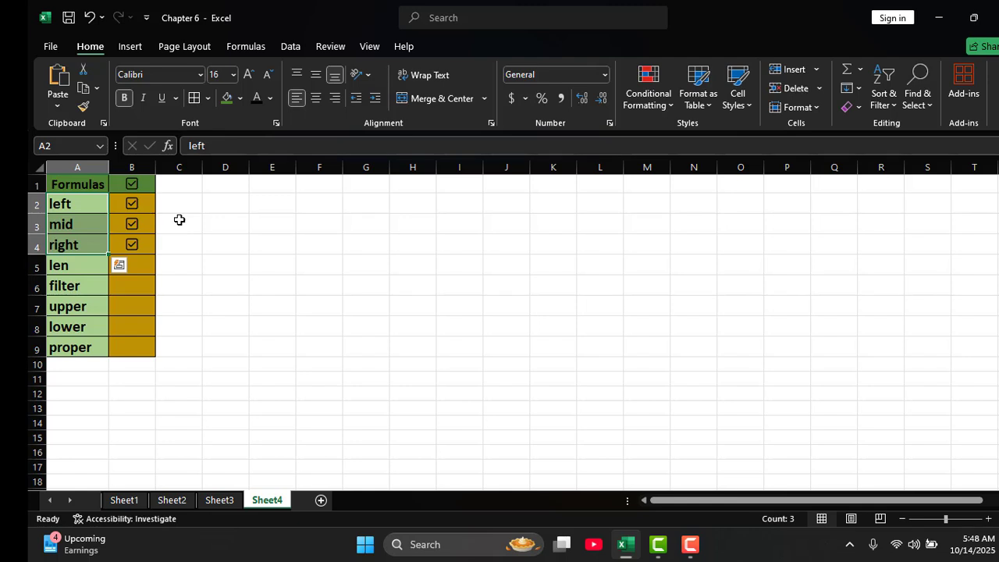
pyautogui.click(74, 202)
pyautogui.click(82, 224)
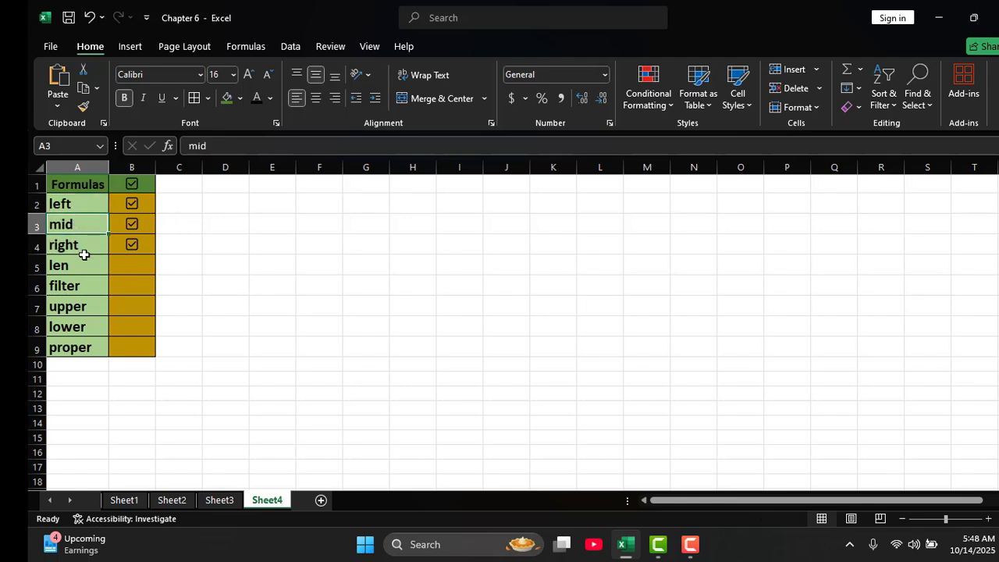
pyautogui.click(84, 258)
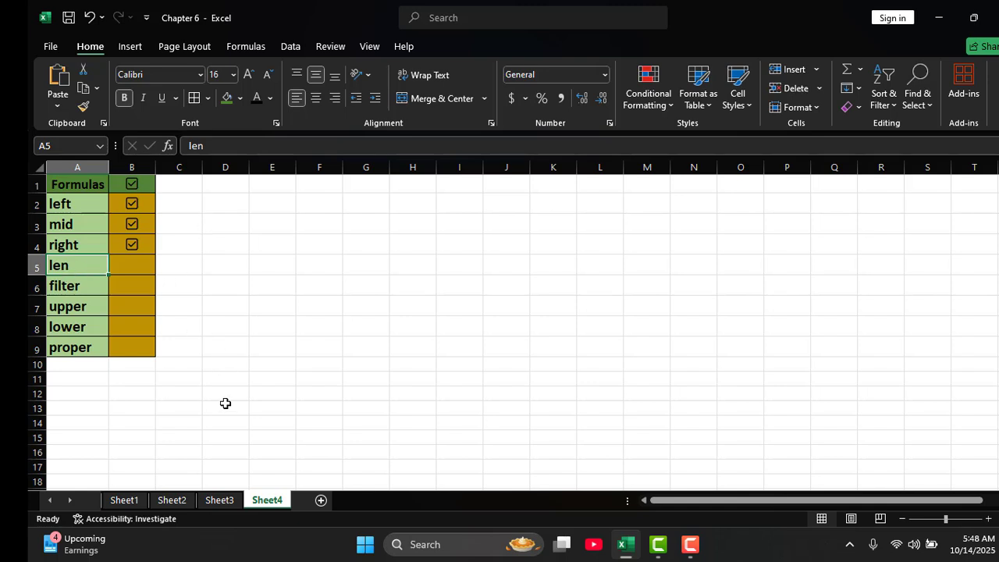
# Step: Switch to Sheet2 and enter a LEN formula in B2 to count the characters of the first value in A2
pyautogui.click(174, 501)
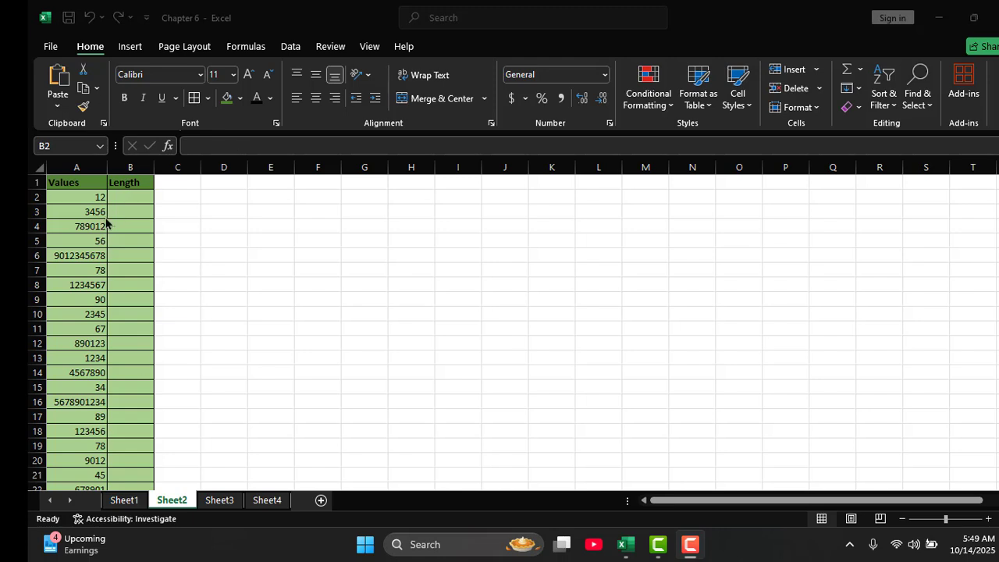
pyautogui.click(118, 202)
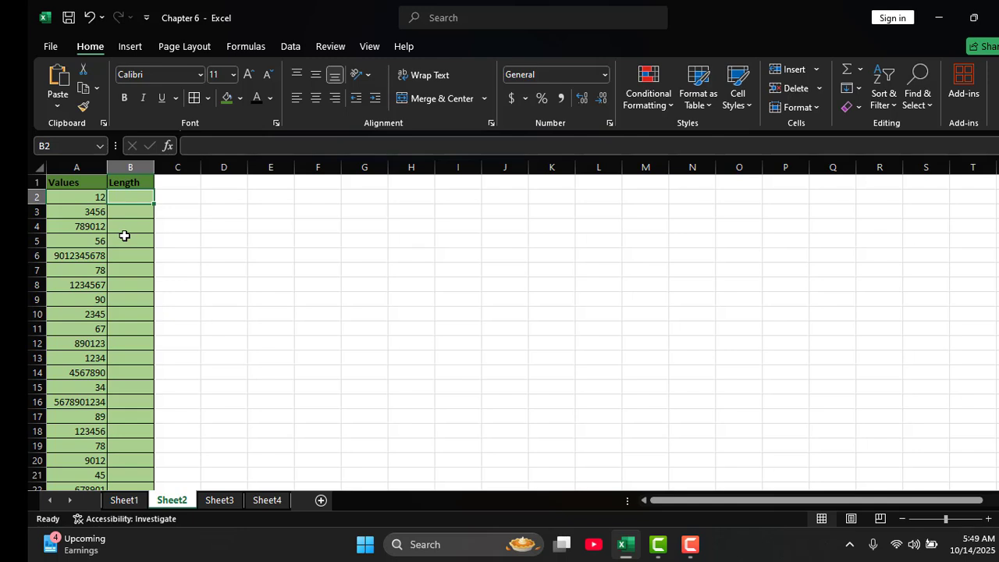
pyautogui.write('=len')
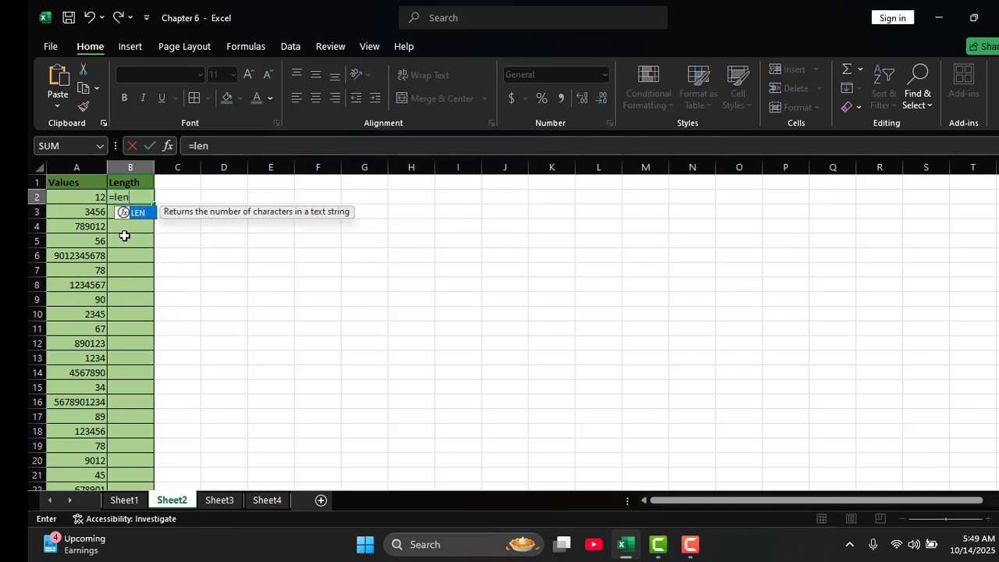
pyautogui.press('Tab')
pyautogui.click(87, 198)
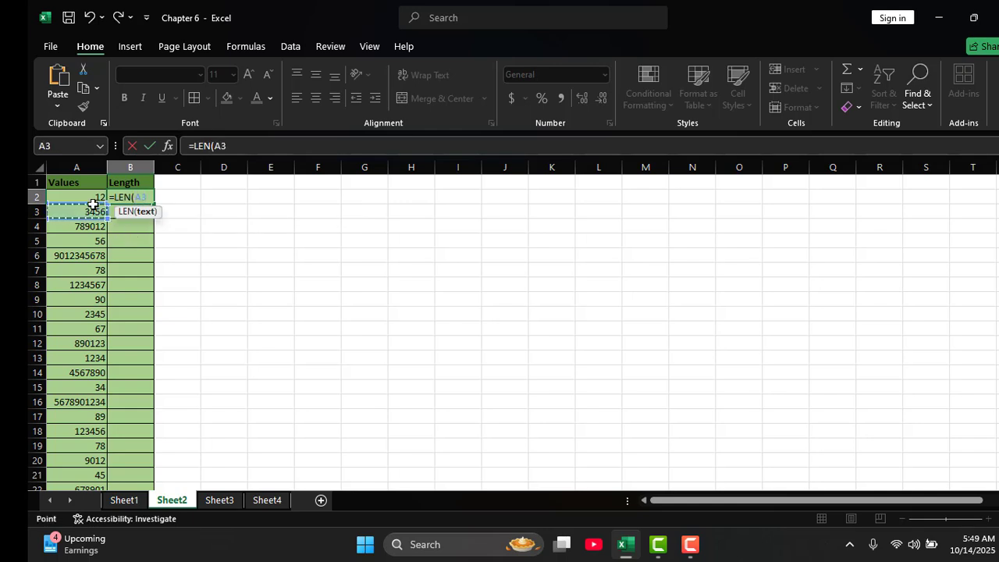
pyautogui.press('Return')
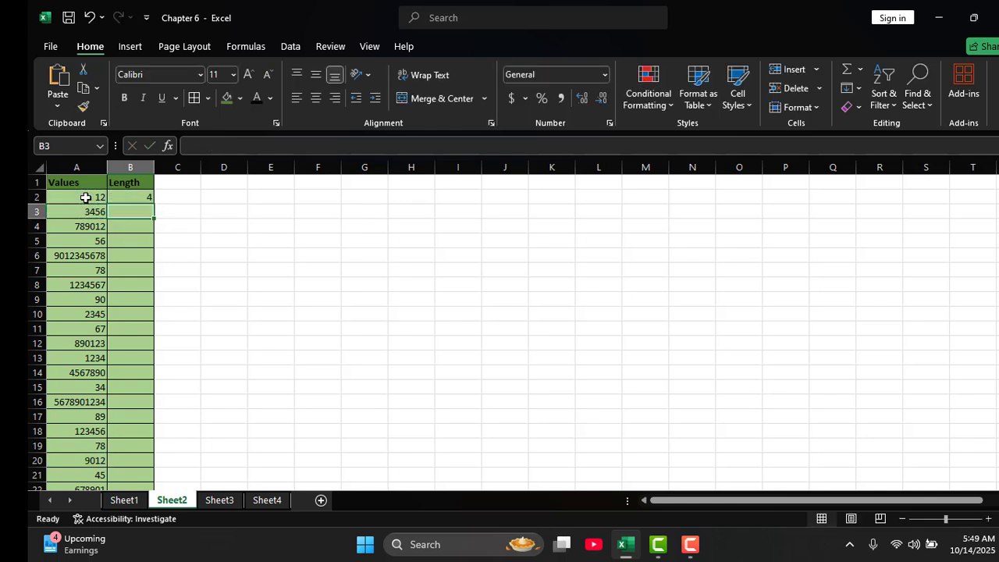
# Step: Enter =LEN(A3) in cell B3 and fill it down the rest of the Length column
pyautogui.write('-')
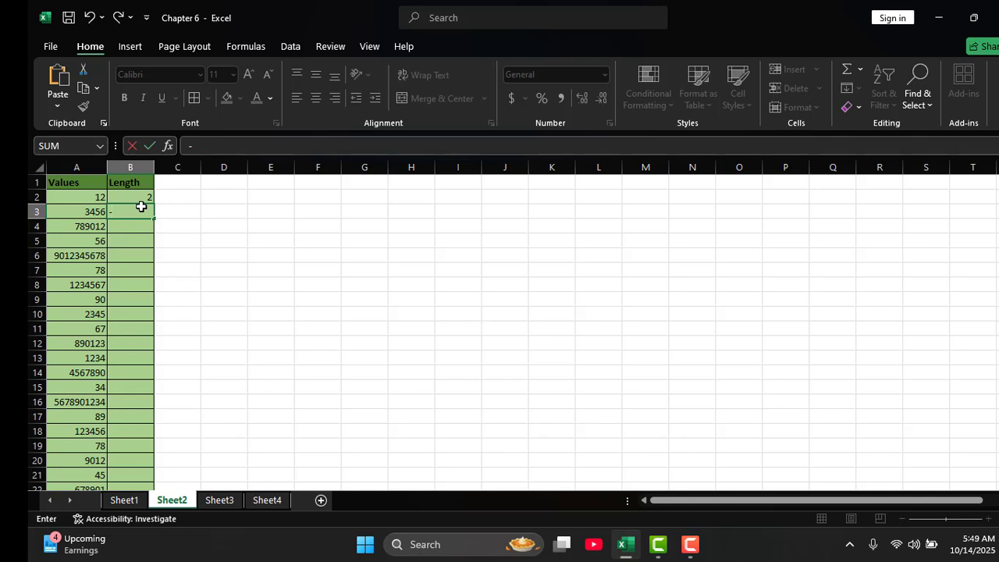
pyautogui.write('=len')
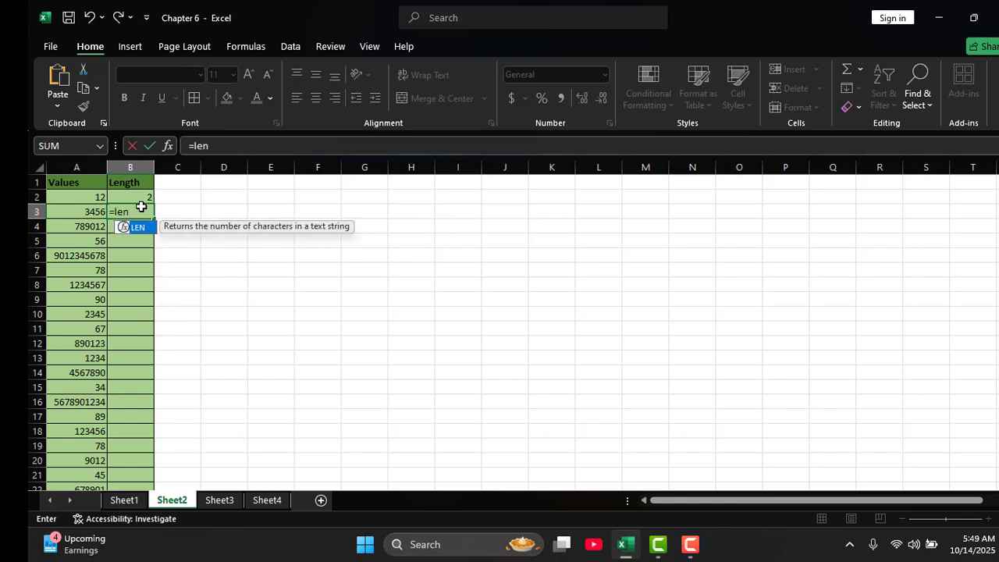
pyautogui.press('Tab')
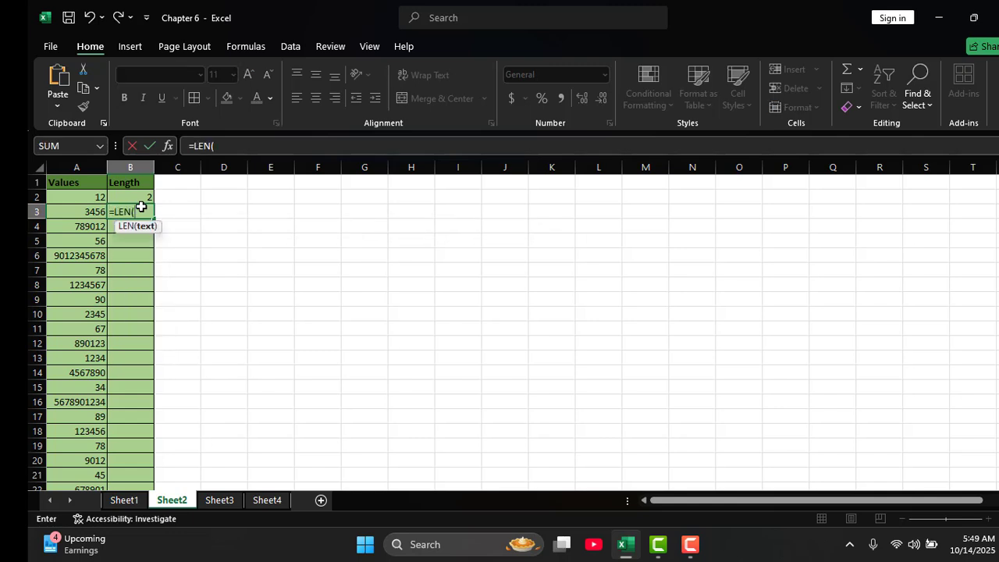
pyautogui.click(88, 209)
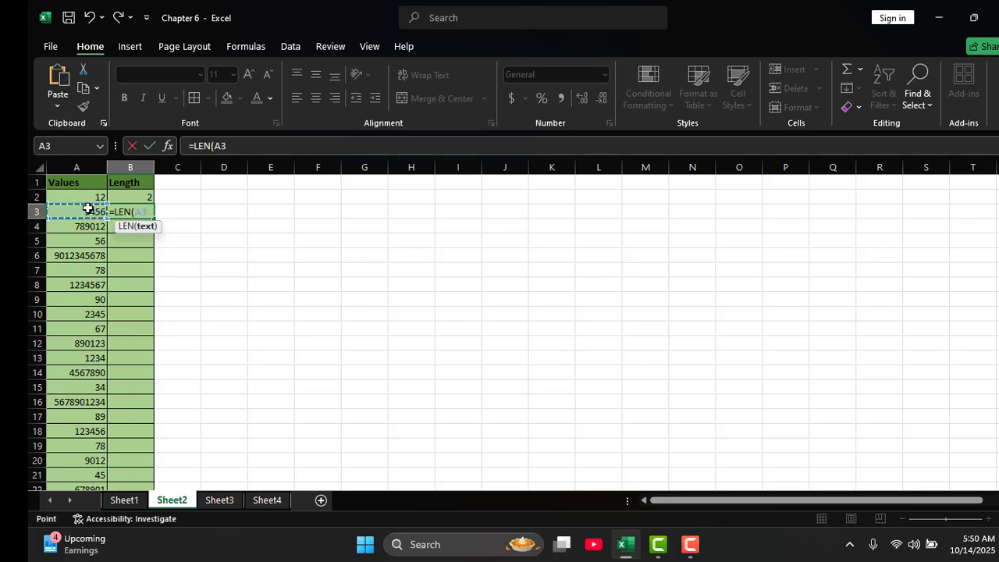
pyautogui.hotkey('shift', 'Return')
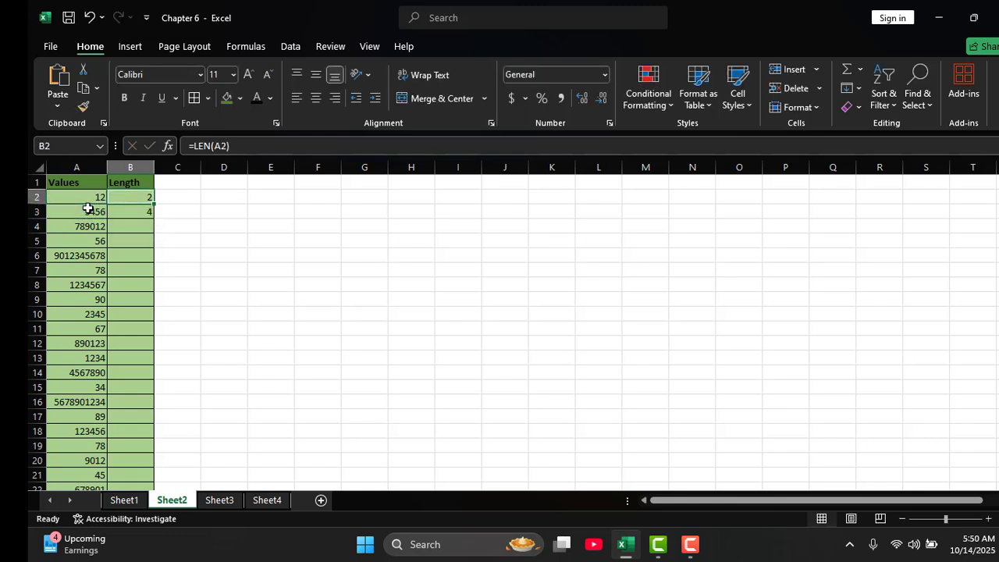
pyautogui.click(128, 211)
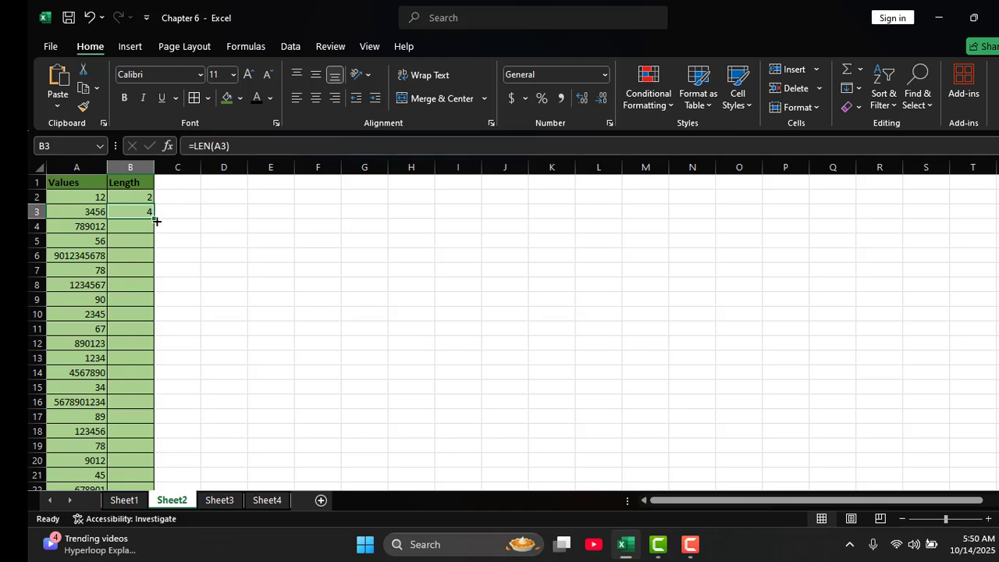
pyautogui.doubleClick(154, 221)
# Step: Review the lengths against their values down the Sheet2 table and return to the Values header
pyautogui.scroll(-12, 223, 219)
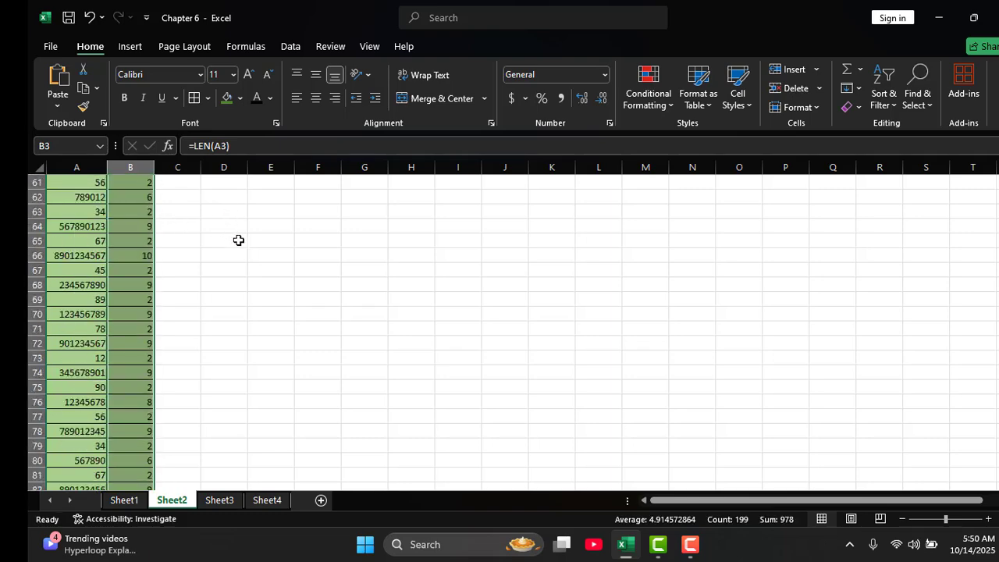
pyautogui.scroll(2, 234, 234)
pyautogui.click(230, 228)
pyautogui.scroll(10, 174, 232)
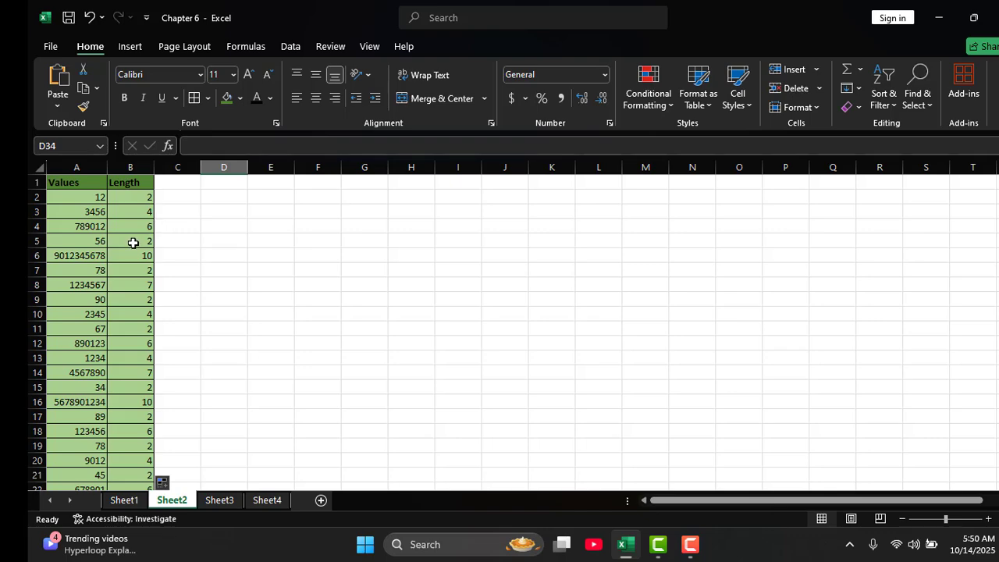
pyautogui.scroll(-12, 185, 306)
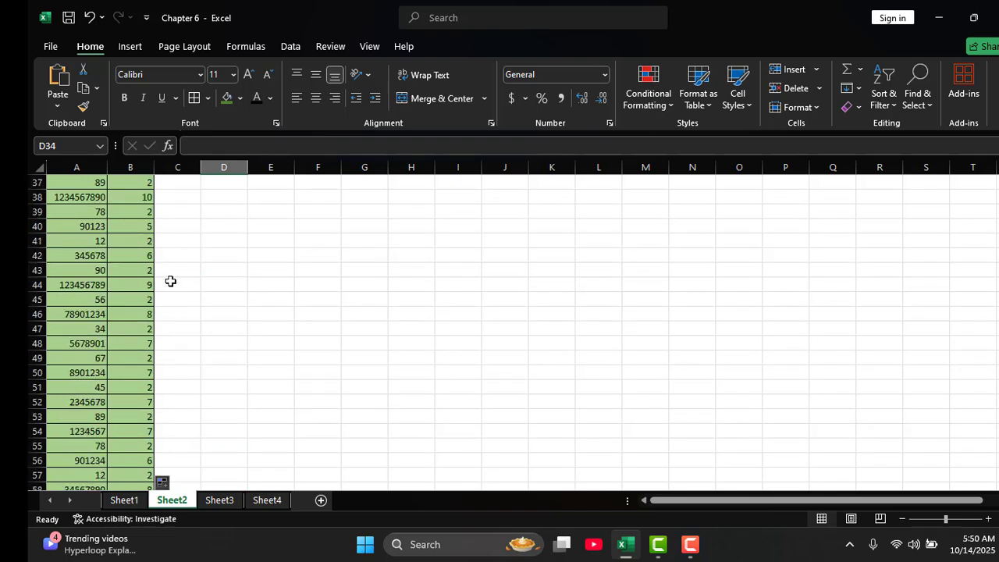
pyautogui.scroll(-20, 170, 281)
pyautogui.scroll(20, 170, 281)
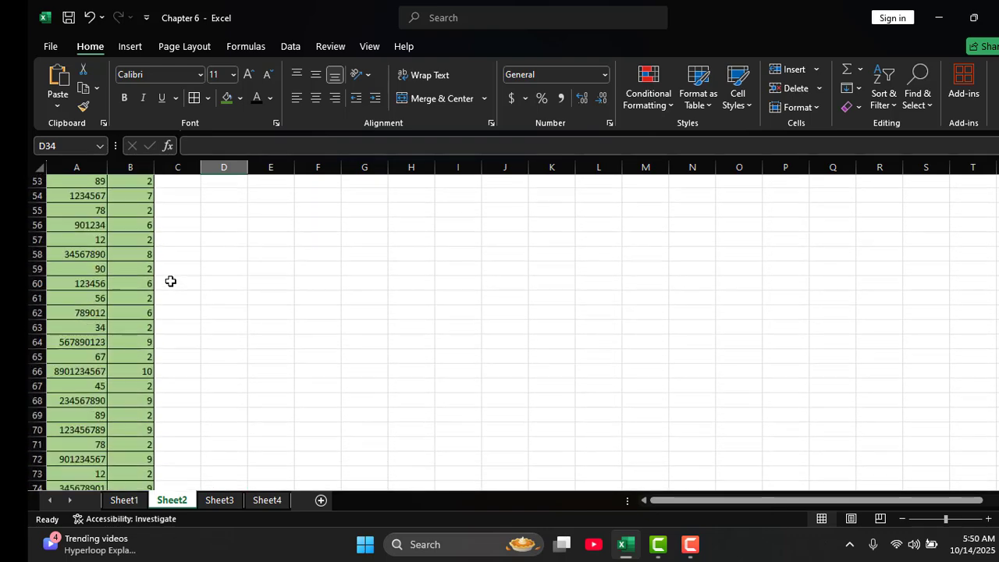
pyautogui.scroll(17, 170, 281)
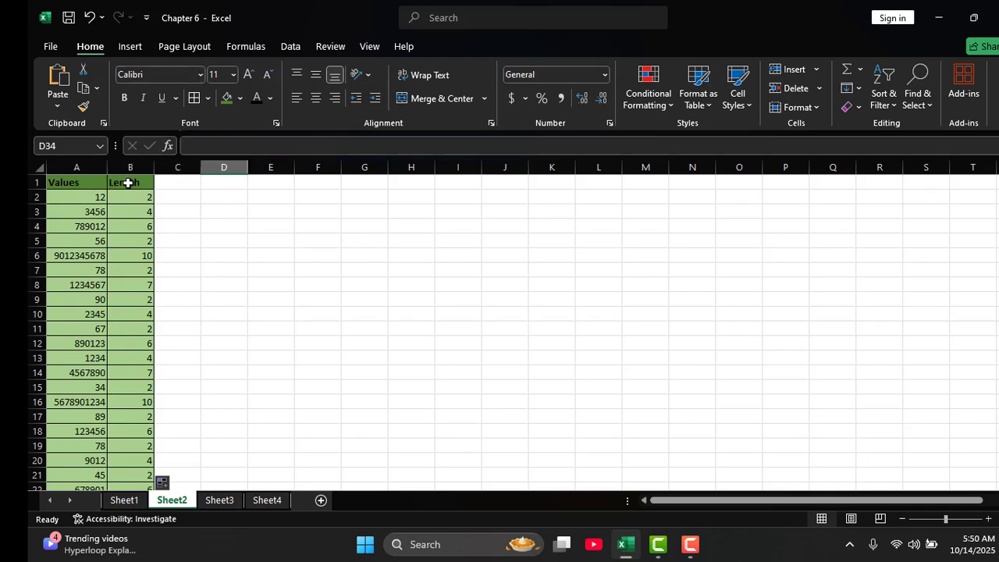
pyautogui.click(102, 183)
# Step: Mark the len formula as done on Sheet4 by pasting the check mark into B5
pyautogui.click(267, 500)
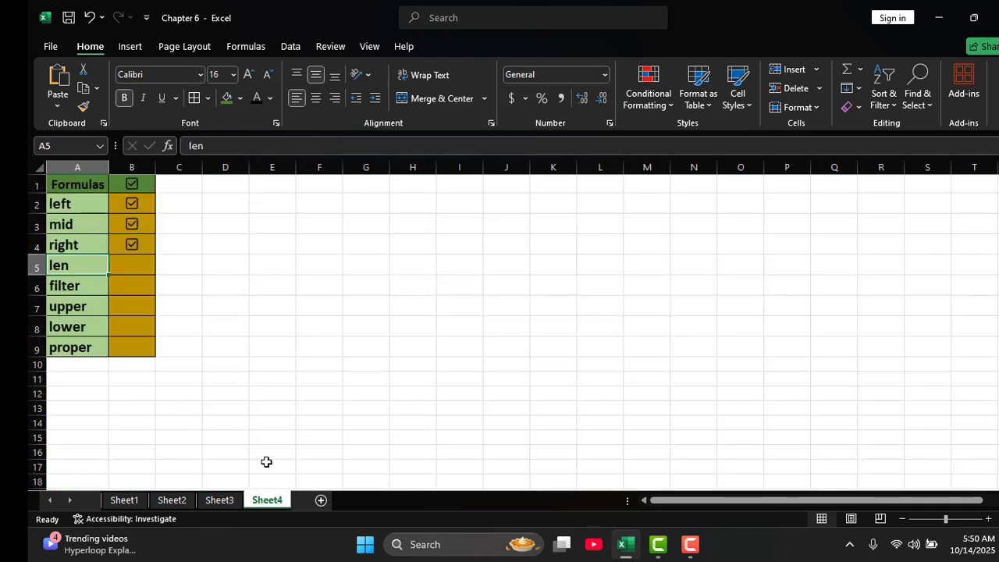
pyautogui.click(131, 272)
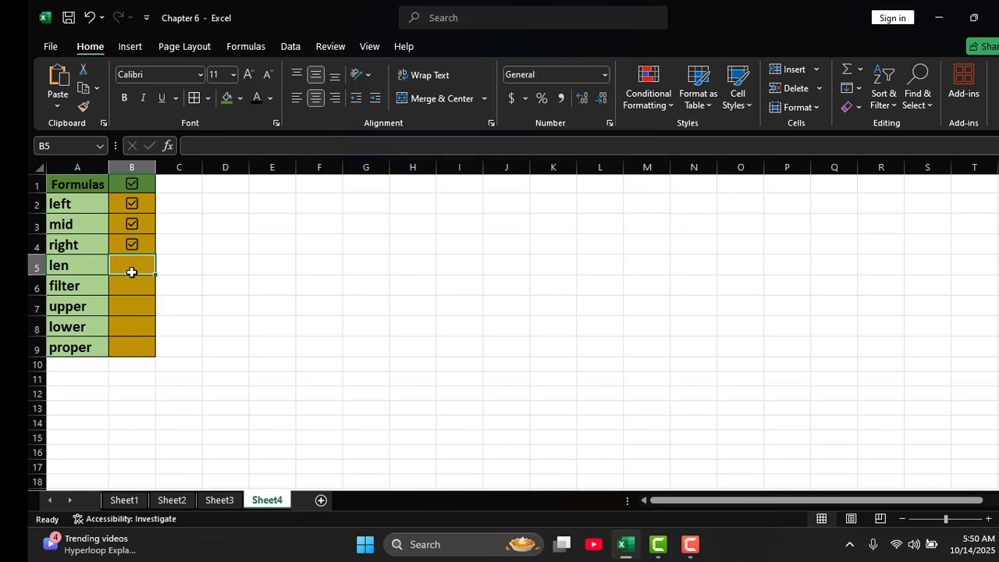
pyautogui.hotkey('ctrl', 'v')
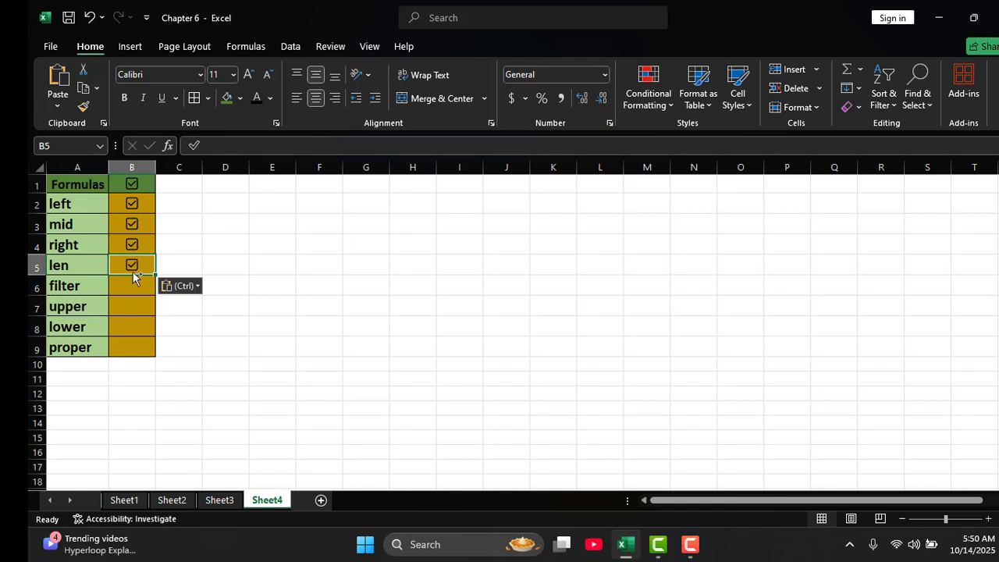
# Step: Move on to the filter entry and turn on filtering for the Values and Length headers on Sheet2
pyautogui.click(78, 290)
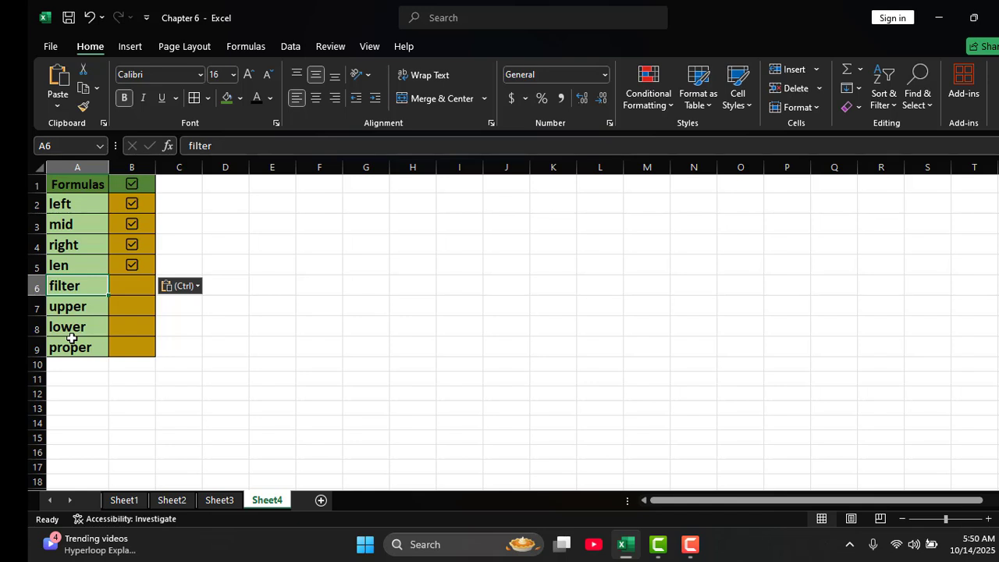
pyautogui.click(171, 499)
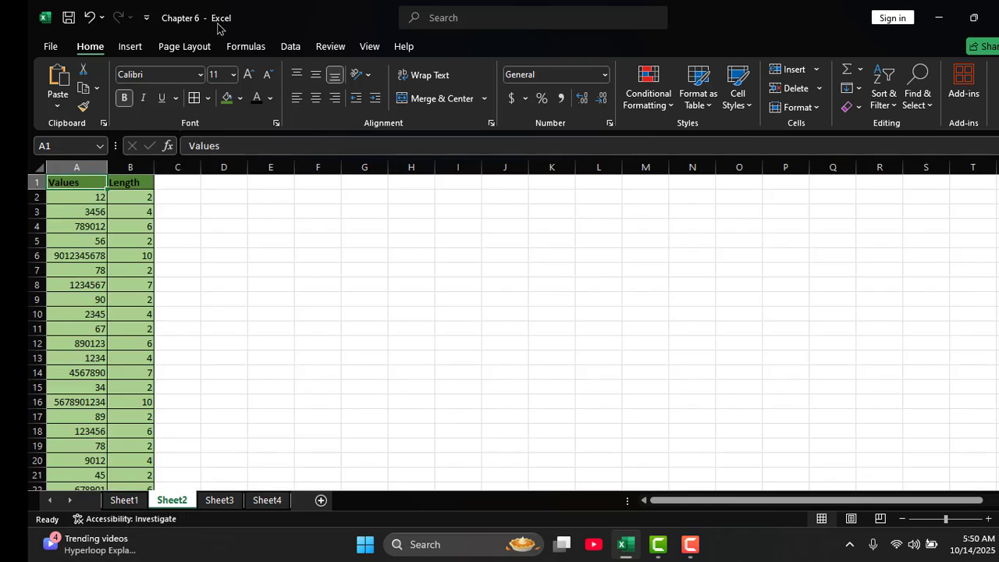
pyautogui.click(291, 46)
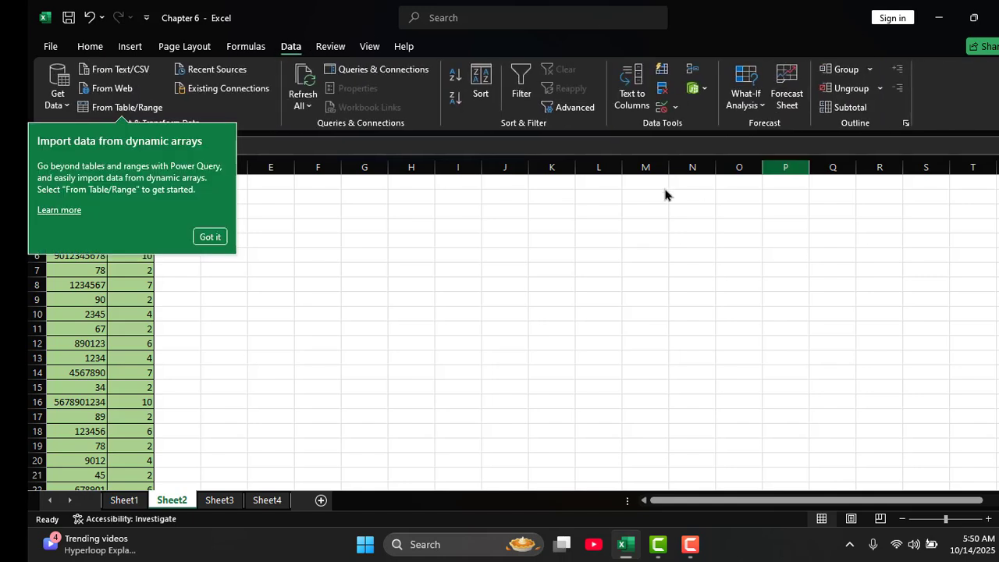
pyautogui.click(210, 236)
pyautogui.click(521, 93)
pyautogui.click(226, 208)
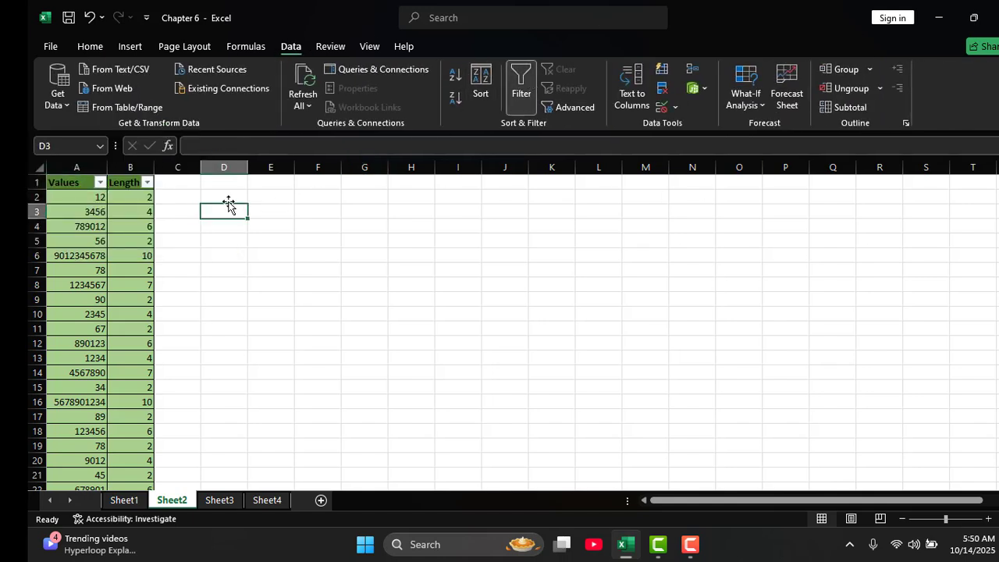
# Step: Filter the Length column to show only the rows with length 4
pyautogui.click(147, 184)
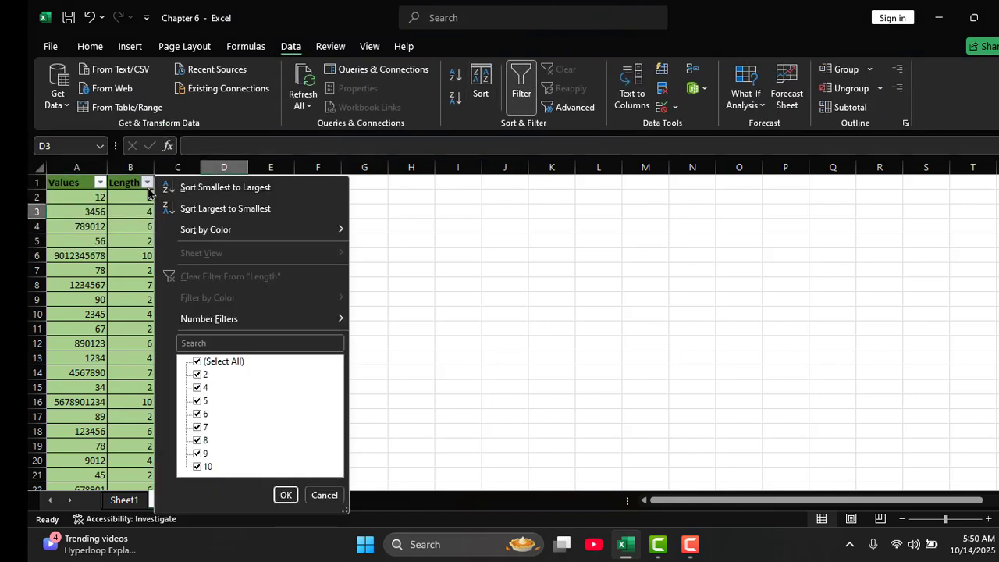
pyautogui.click(197, 362)
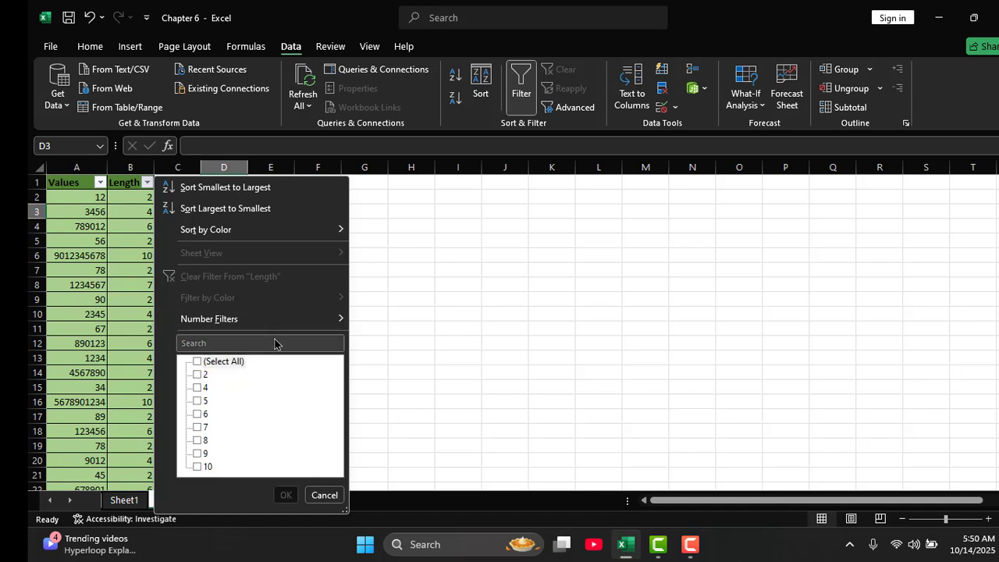
pyautogui.click(196, 388)
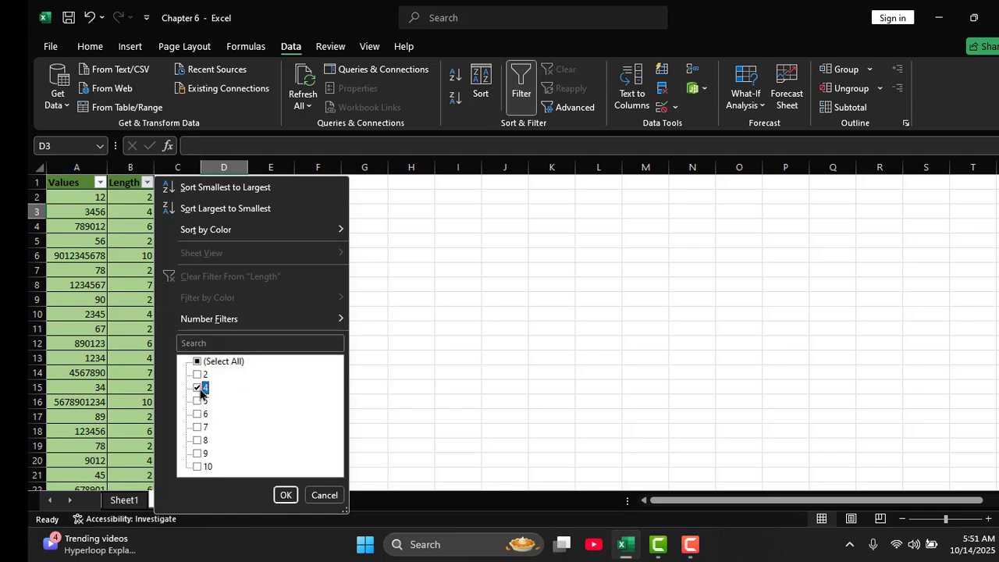
pyautogui.click(286, 495)
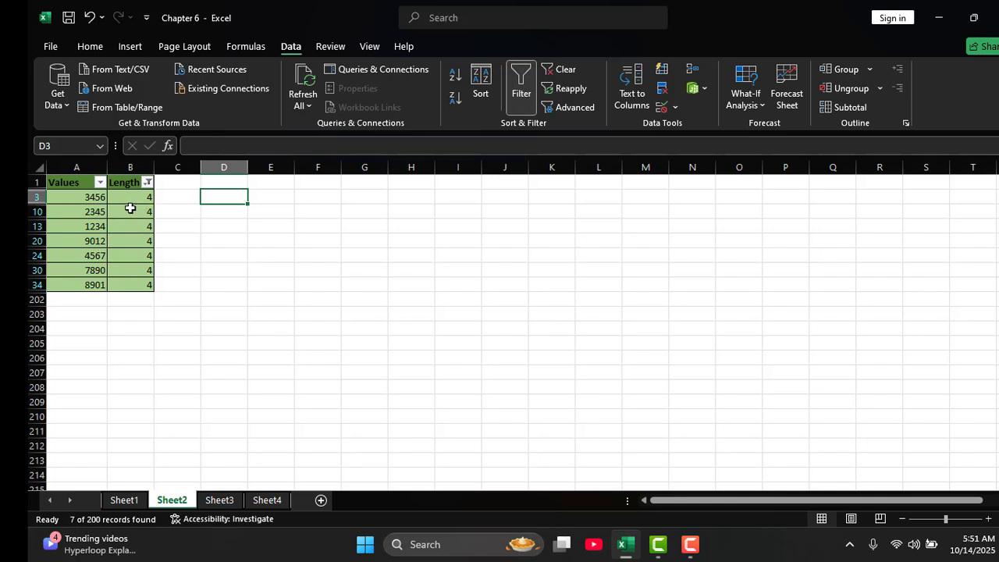
# Step: Change the Length filter to show only length 7 and look through the filtered rows
pyautogui.click(149, 183)
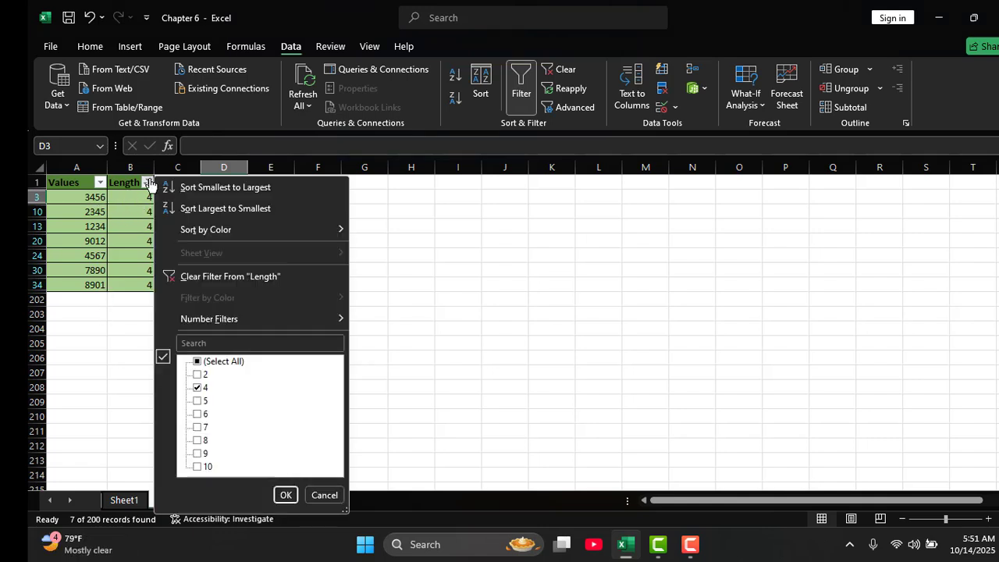
pyautogui.click(197, 388)
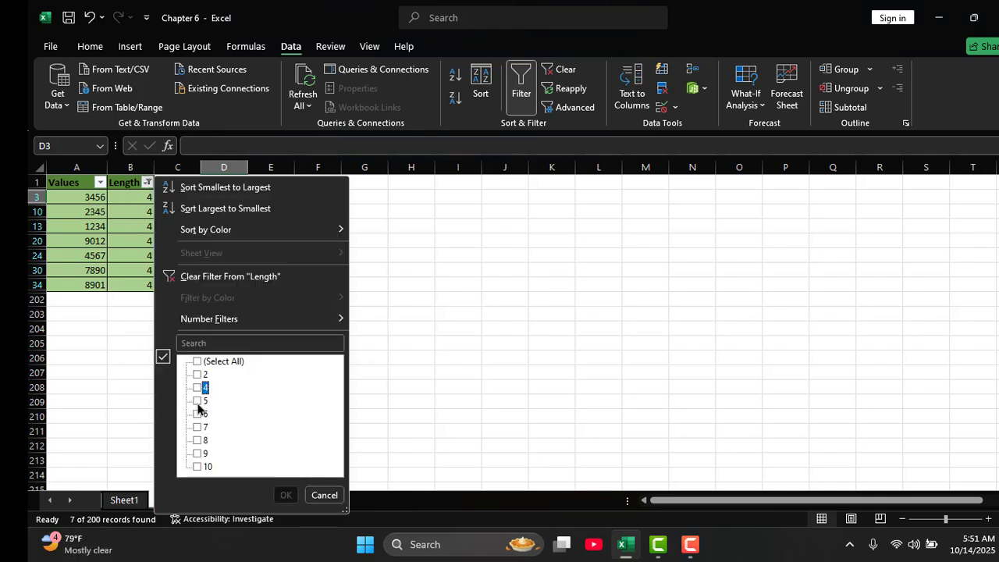
pyautogui.click(197, 427)
pyautogui.click(283, 495)
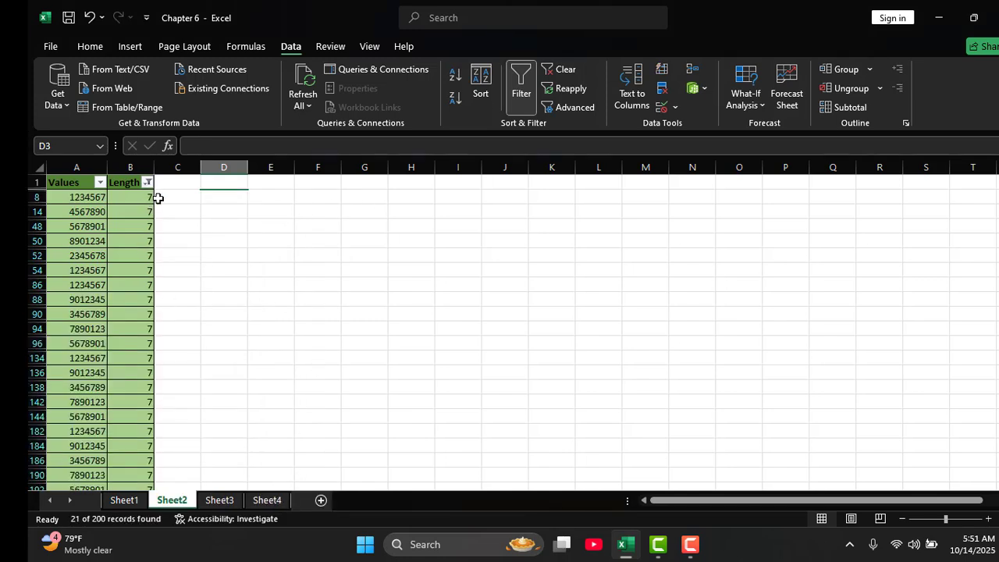
pyautogui.scroll(-2, 125, 258)
pyautogui.scroll(2, 127, 259)
# Step: Change the Length filter to show only length 2 and look through the filtered rows
pyautogui.click(148, 182)
pyautogui.click(197, 428)
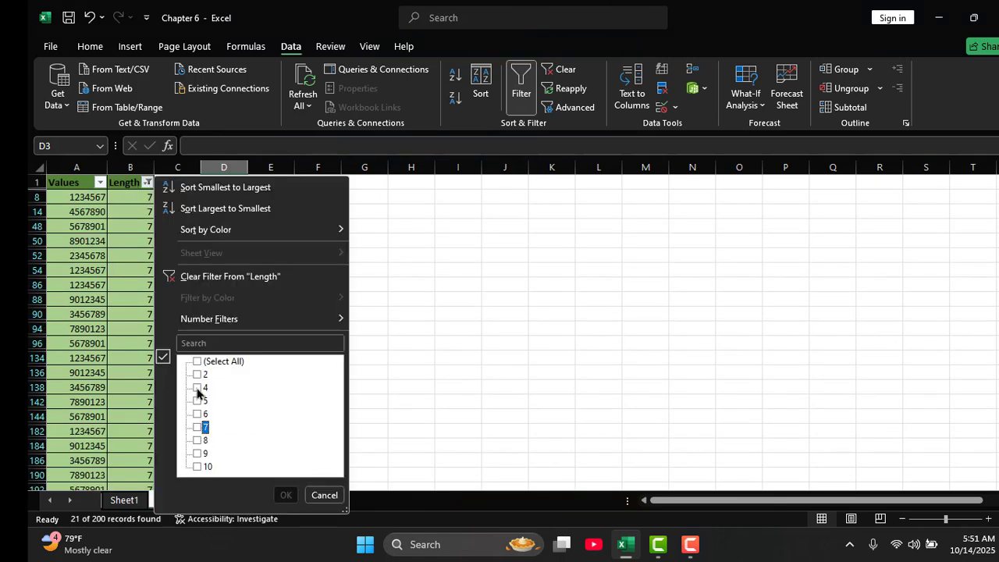
pyautogui.click(197, 375)
pyautogui.click(286, 495)
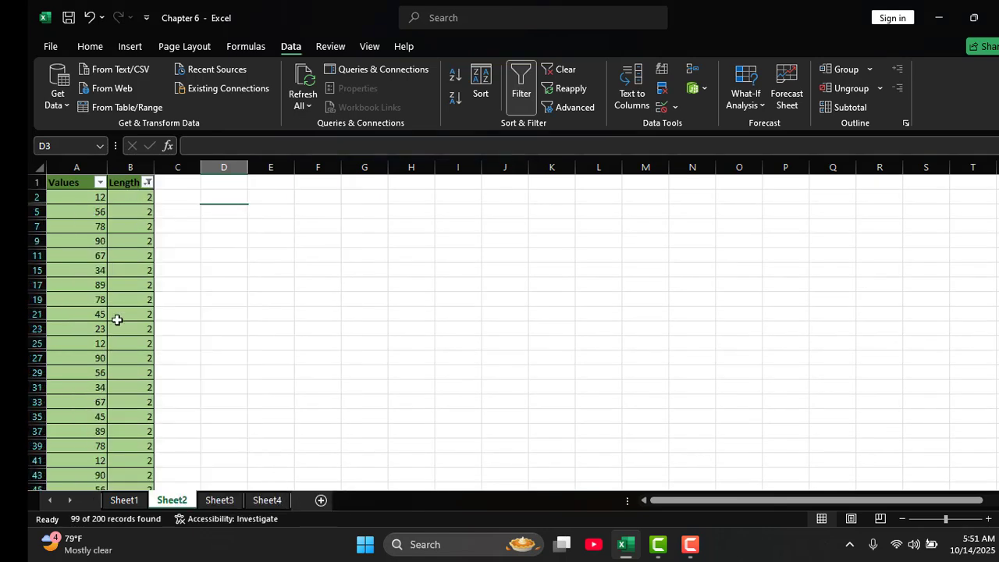
pyautogui.scroll(-5, 119, 316)
pyautogui.scroll(-7, 119, 316)
pyautogui.scroll(8, 134, 304)
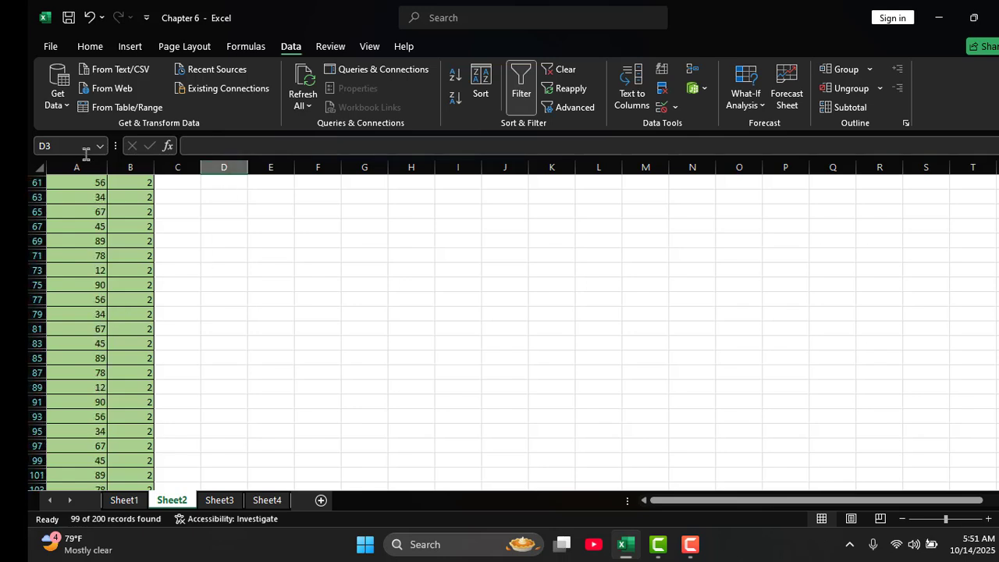
pyautogui.scroll(7, 217, 285)
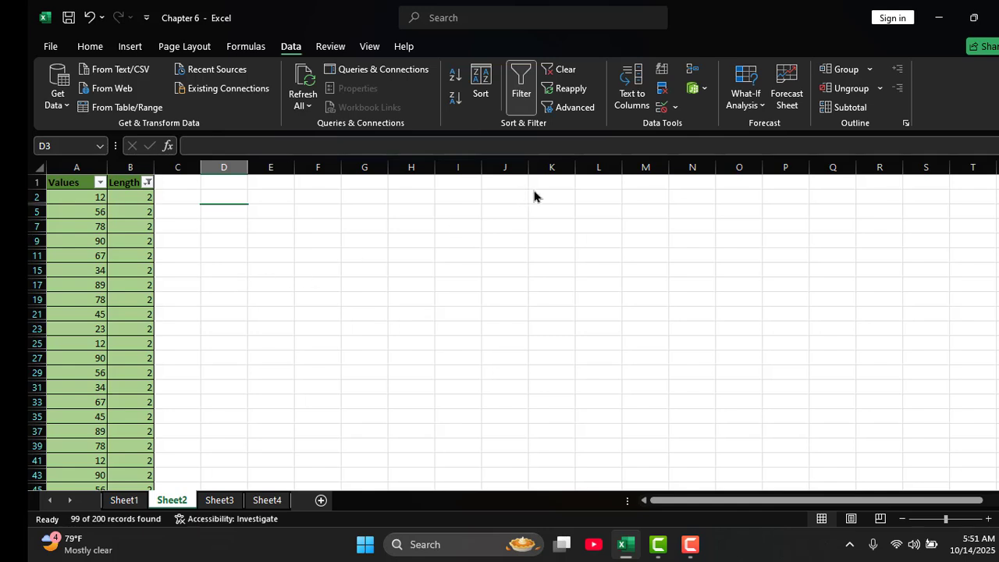
# Step: Mark the filter entry as done on Sheet4 by pasting the check mark into B6
pyautogui.hotkey('ctrl', 'pagedown')
pyautogui.hotkey('ctrl', 'pagedown')
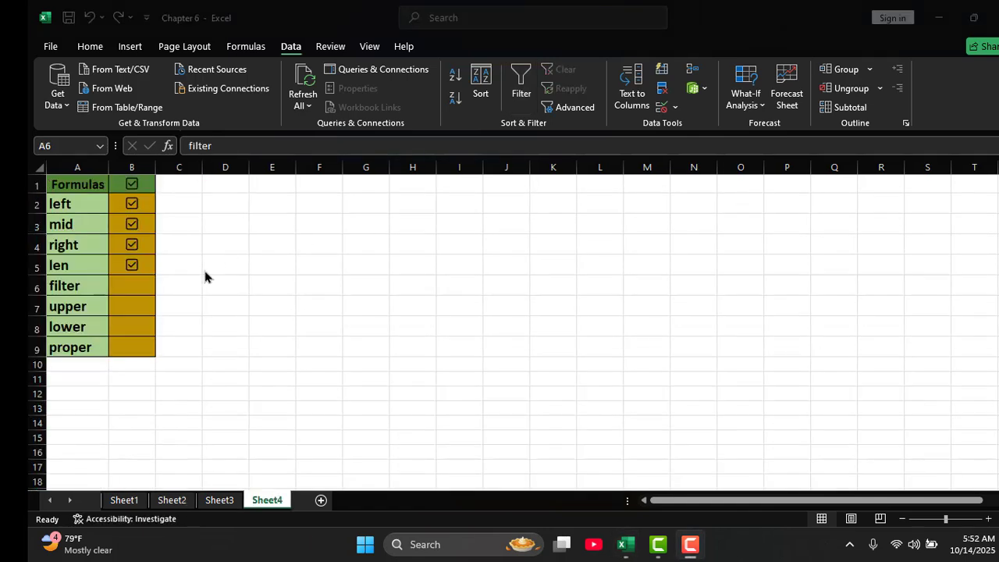
pyautogui.click(147, 283)
pyautogui.hotkey('ctrl', 'v')
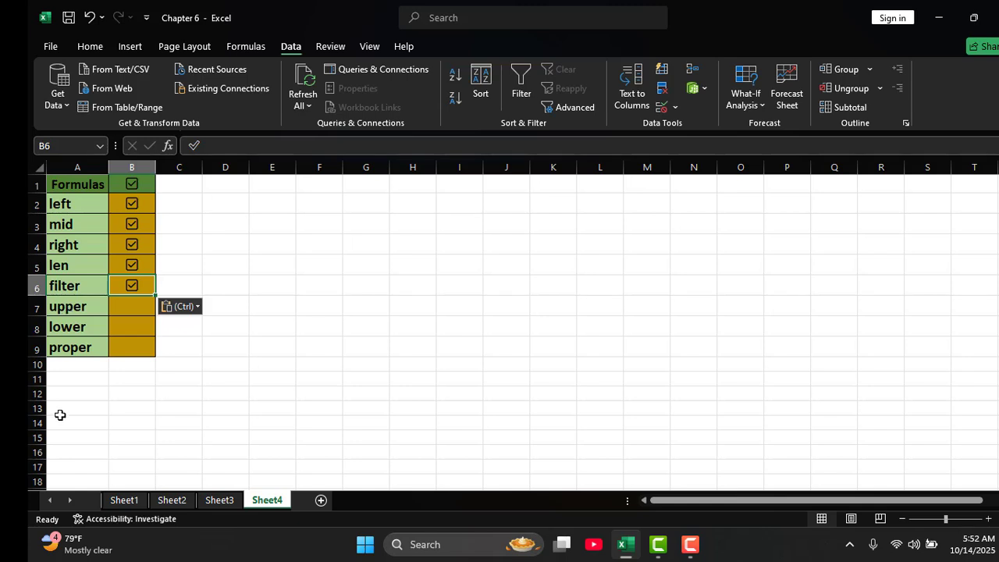
# Step: Switch to Sheet3 and examine the name list in A2:A11 and the empty cells D2:I17 beside it
pyautogui.click(222, 500)
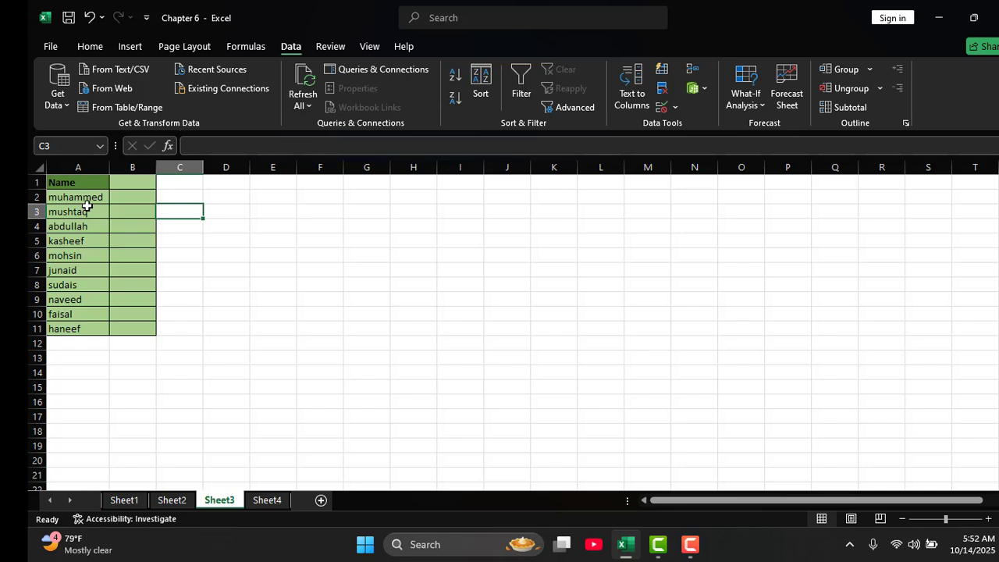
pyautogui.moveTo(90, 200); pyautogui.dragTo(78, 325)
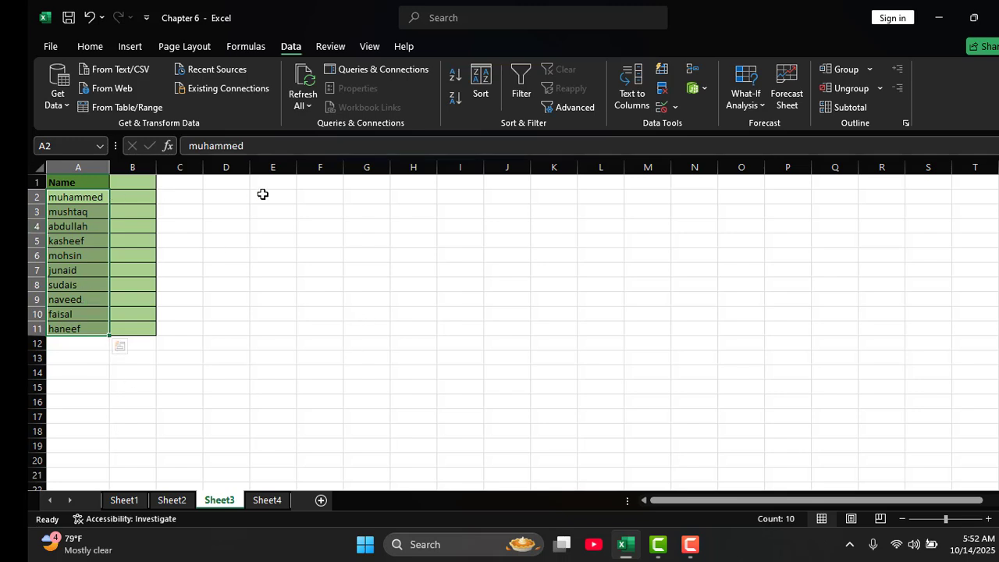
pyautogui.moveTo(218, 199); pyautogui.dragTo(440, 416)
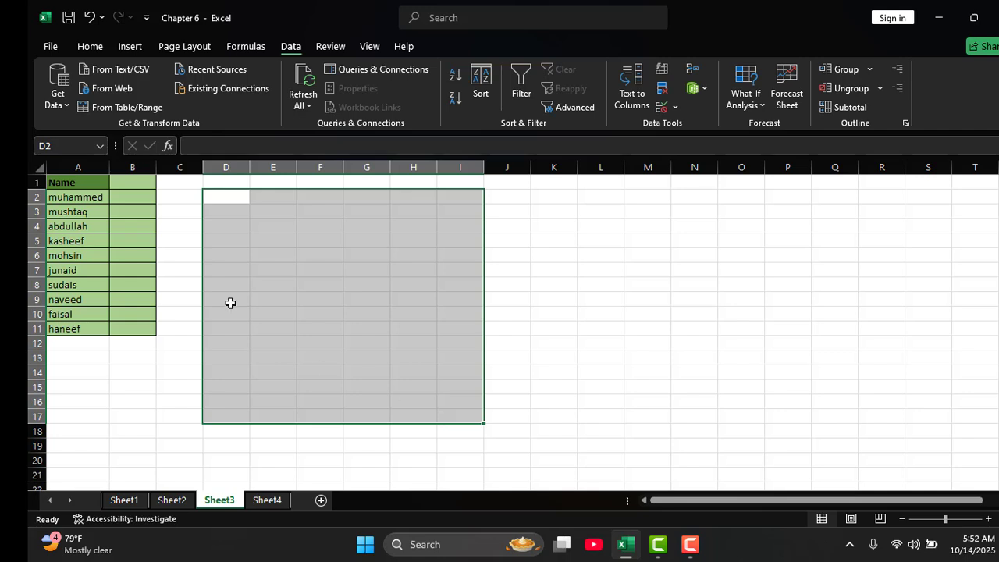
pyautogui.click(172, 221)
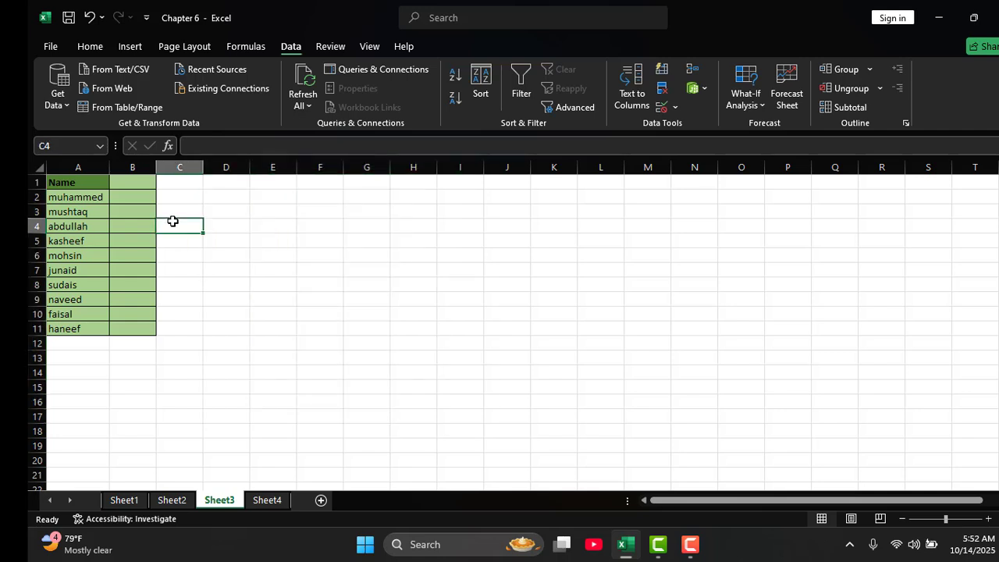
# Step: Convert the first name to capitals with =UPPER(A2) in B2 and widen column B to fit the result
pyautogui.click(133, 199)
pyautogui.write('=')
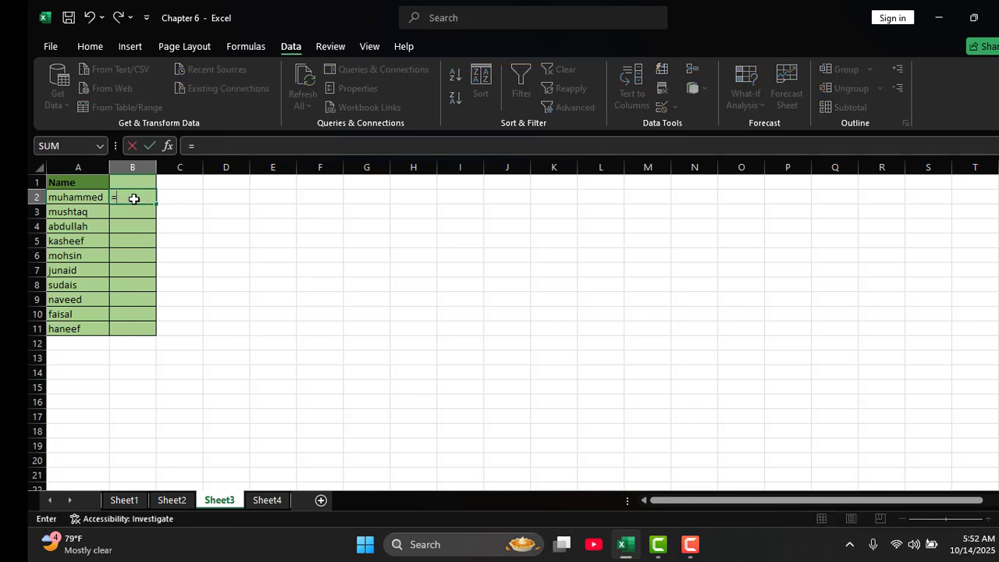
pyautogui.write('upper')
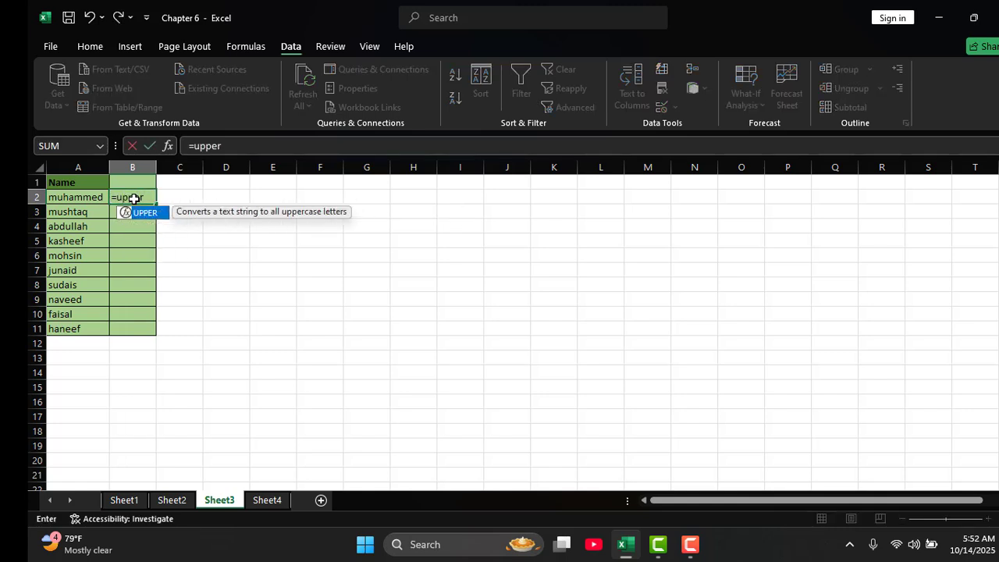
pyautogui.press('Tab')
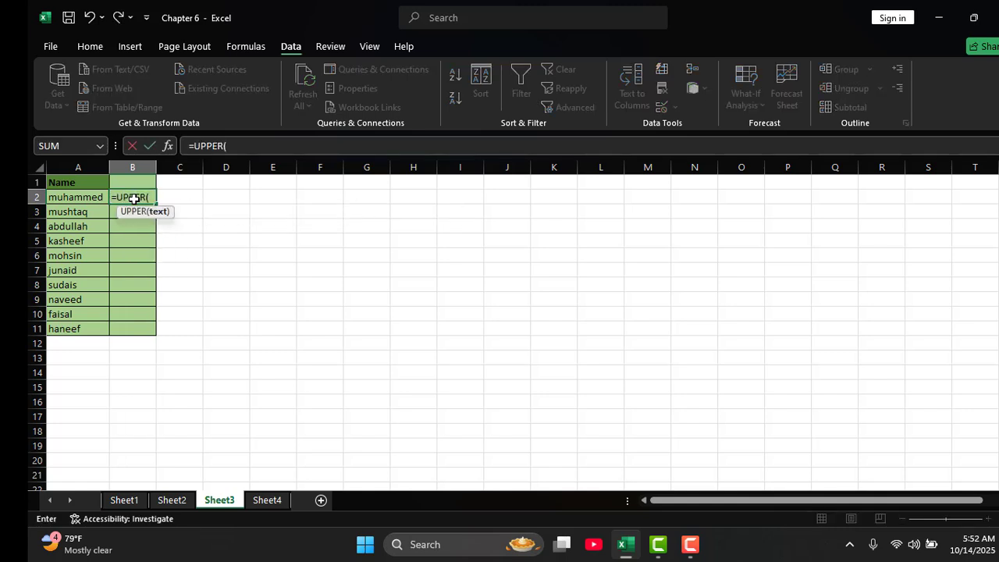
pyautogui.click(75, 202)
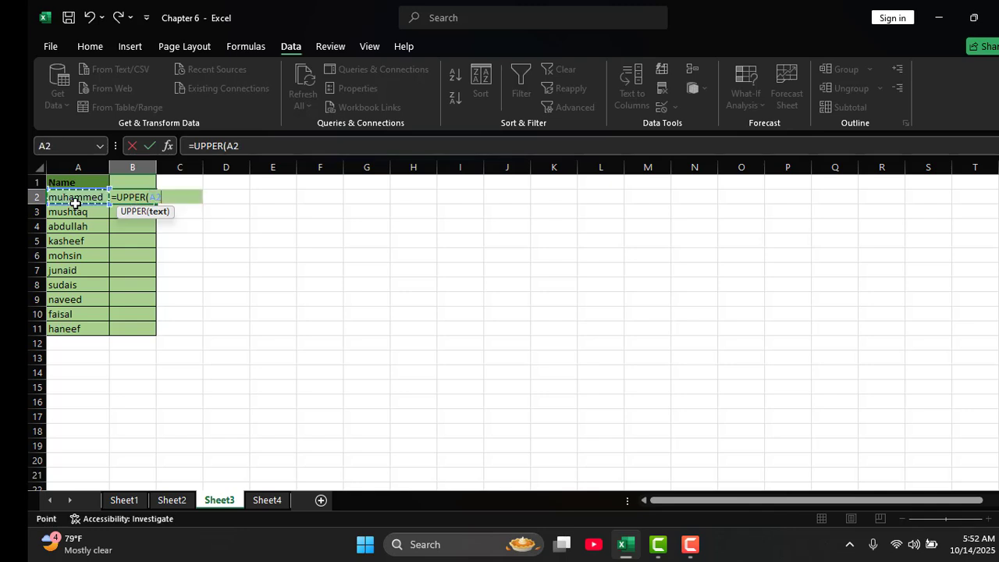
pyautogui.write(')')
pyautogui.press('Return')
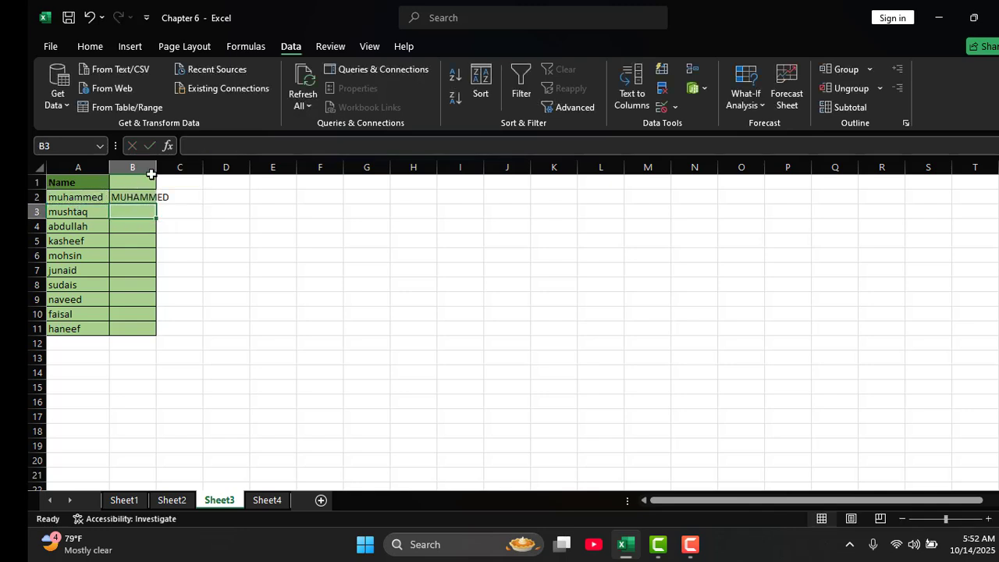
pyautogui.moveTo(156, 171); pyautogui.dragTo(175, 168)
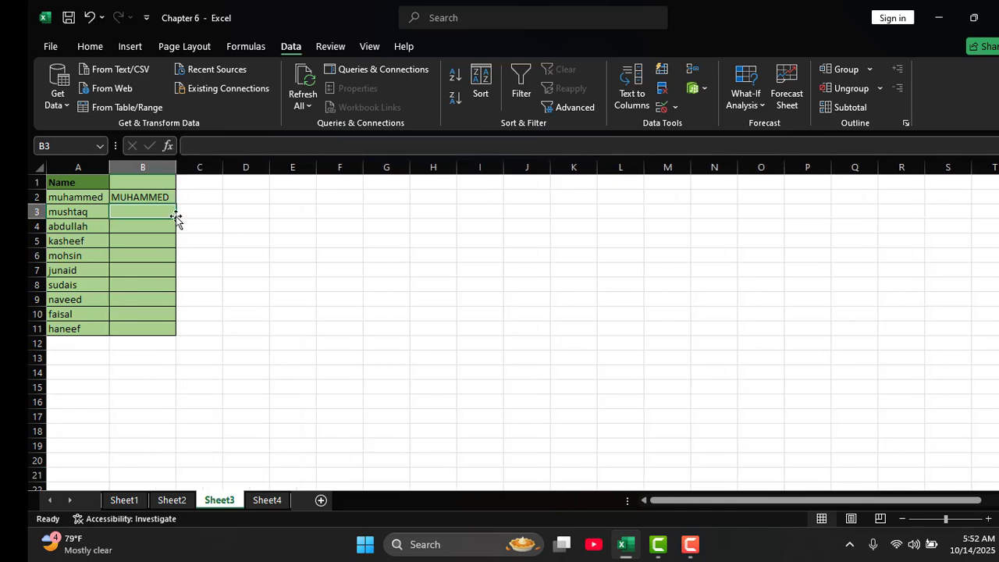
# Step: Enter =UPPER(A3) in B3 and fill the formula down to B11
pyautogui.click(104, 197)
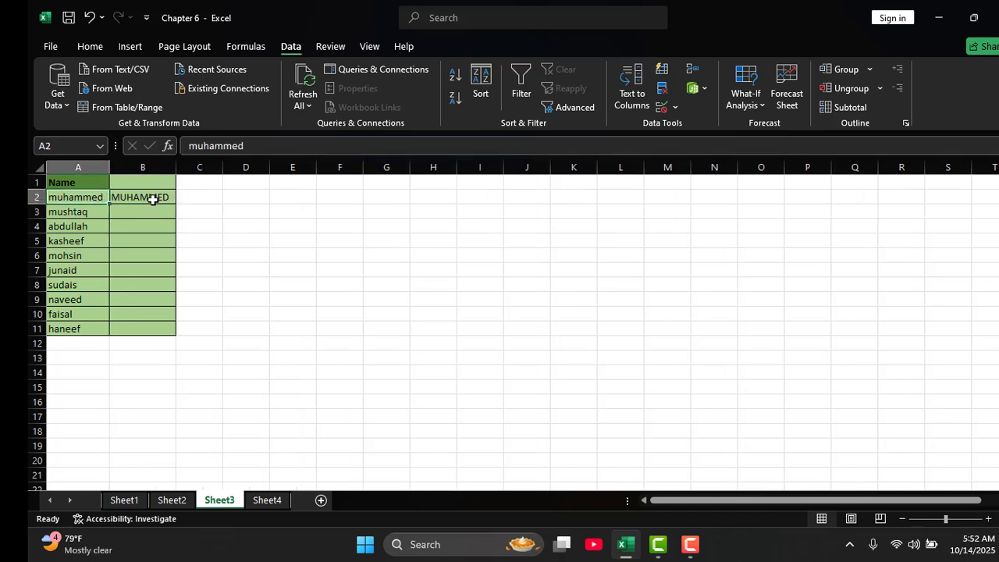
pyautogui.click(151, 202)
pyautogui.click(153, 213)
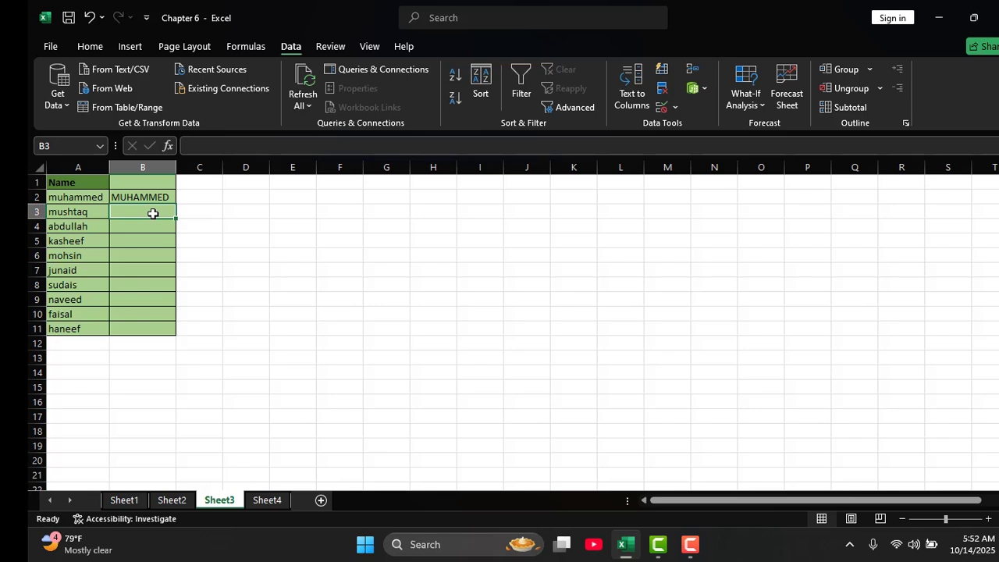
pyautogui.write('=upp')
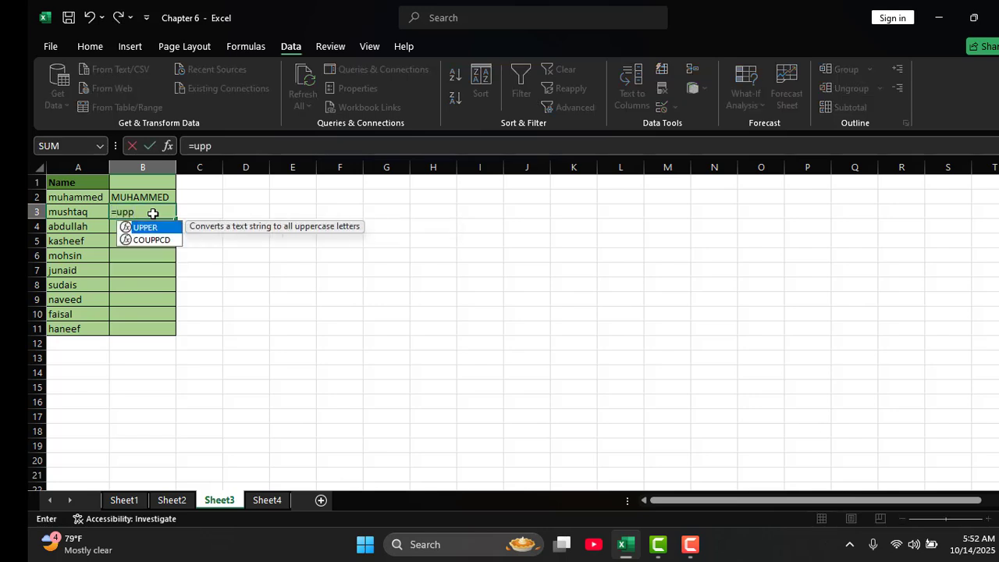
pyautogui.press('Tab')
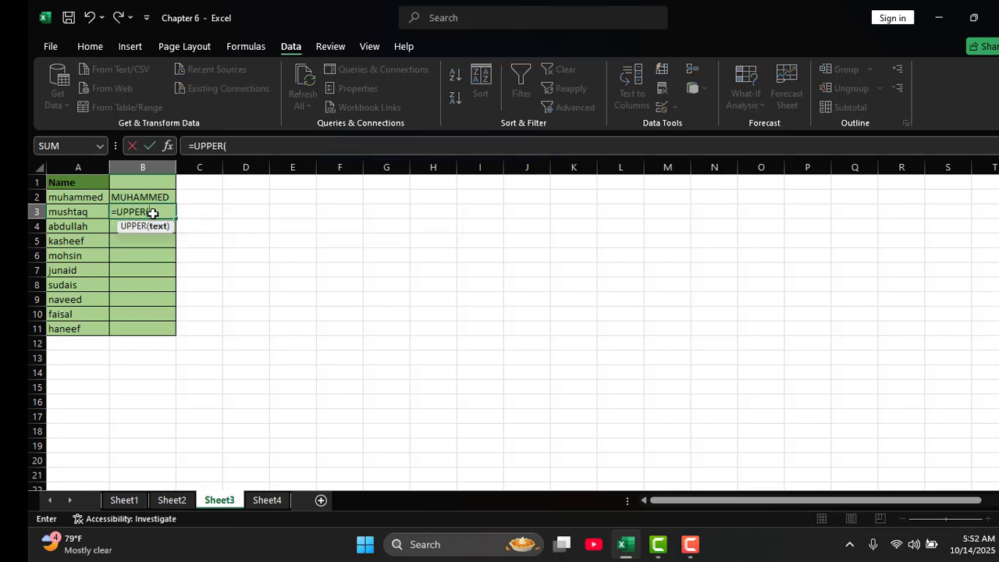
pyautogui.click(78, 212)
pyautogui.press('Return')
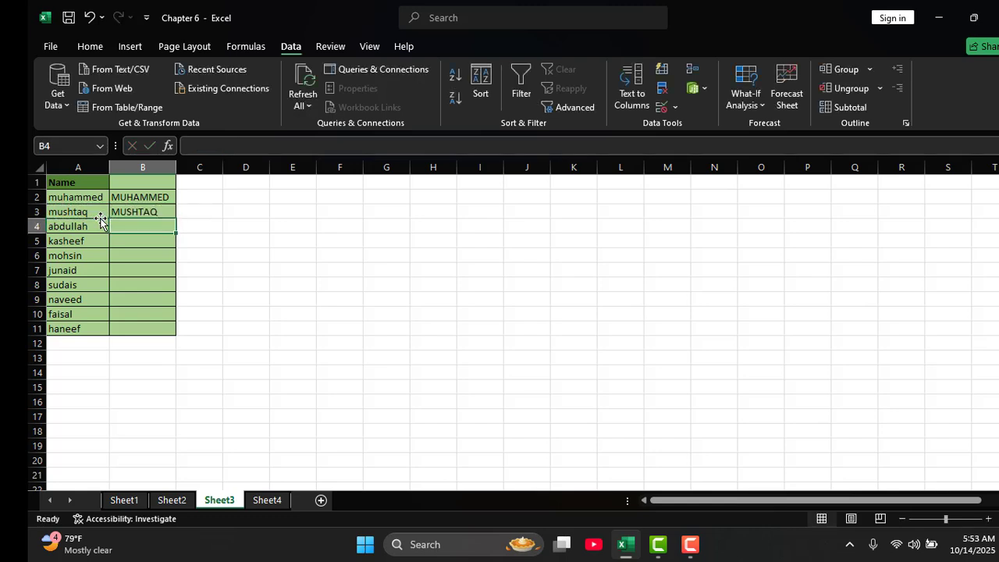
pyautogui.click(143, 212)
pyautogui.doubleClick(179, 218)
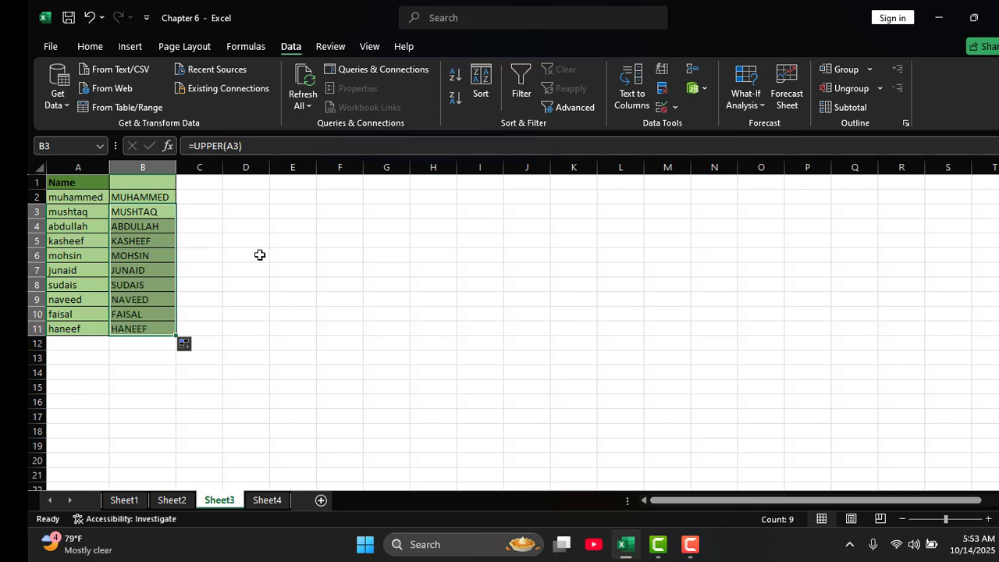
# Step: Try an ordinary copy and paste of B2:B11 over the names in A2:A11, and undo it
pyautogui.click(134, 197)
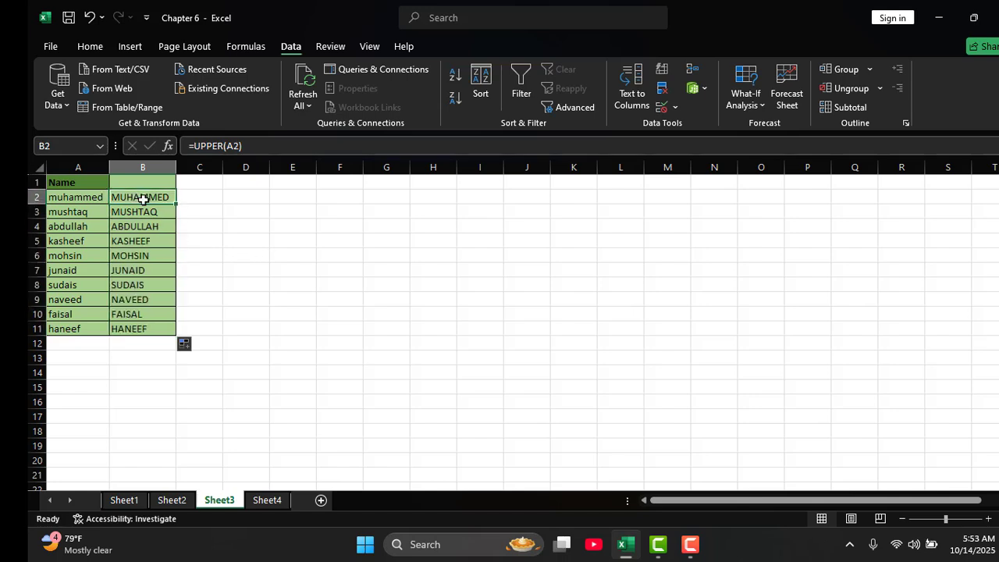
pyautogui.moveTo(143, 199); pyautogui.dragTo(140, 329)
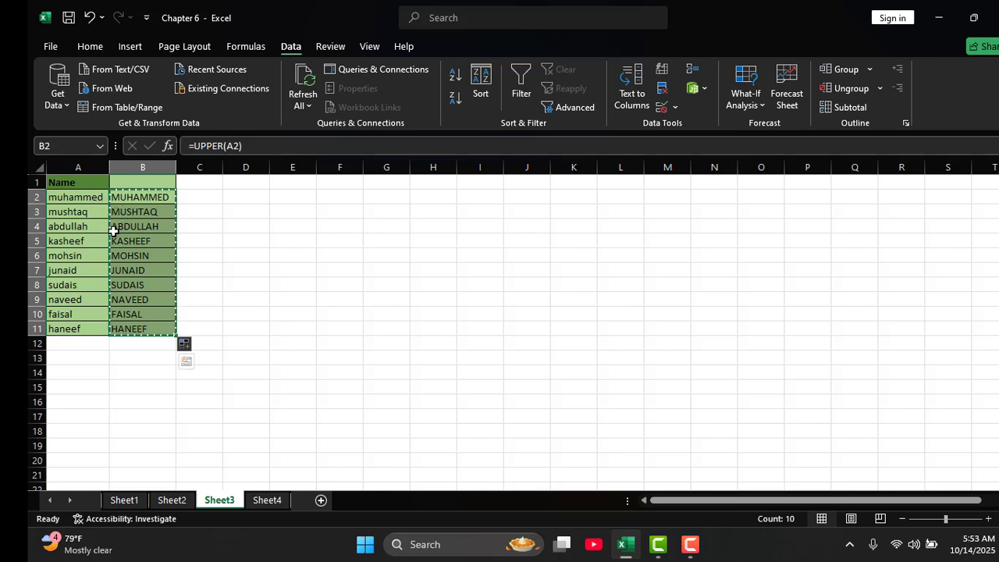
pyautogui.moveTo(83, 198); pyautogui.dragTo(69, 325)
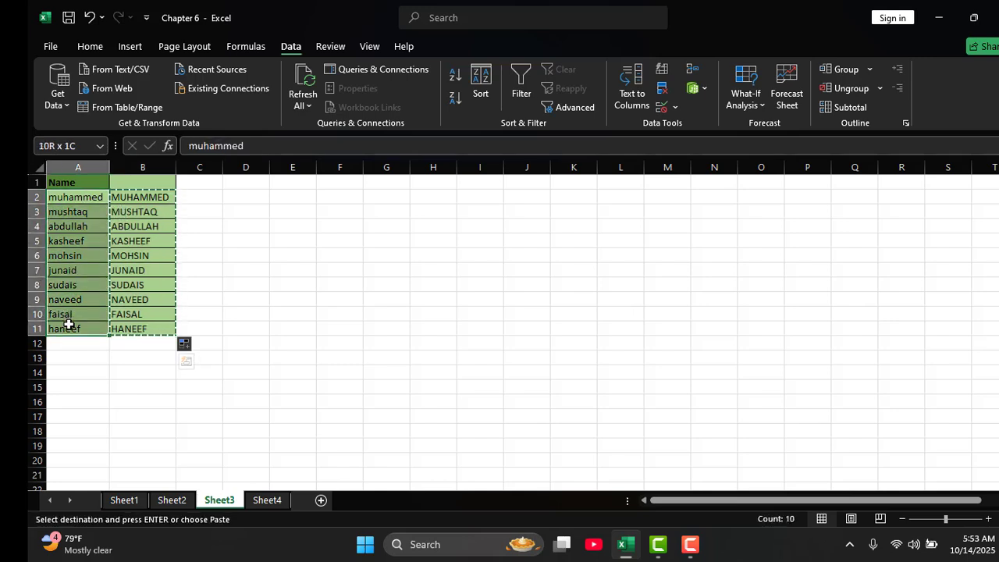
pyautogui.hotkey('ctrl', 'v')
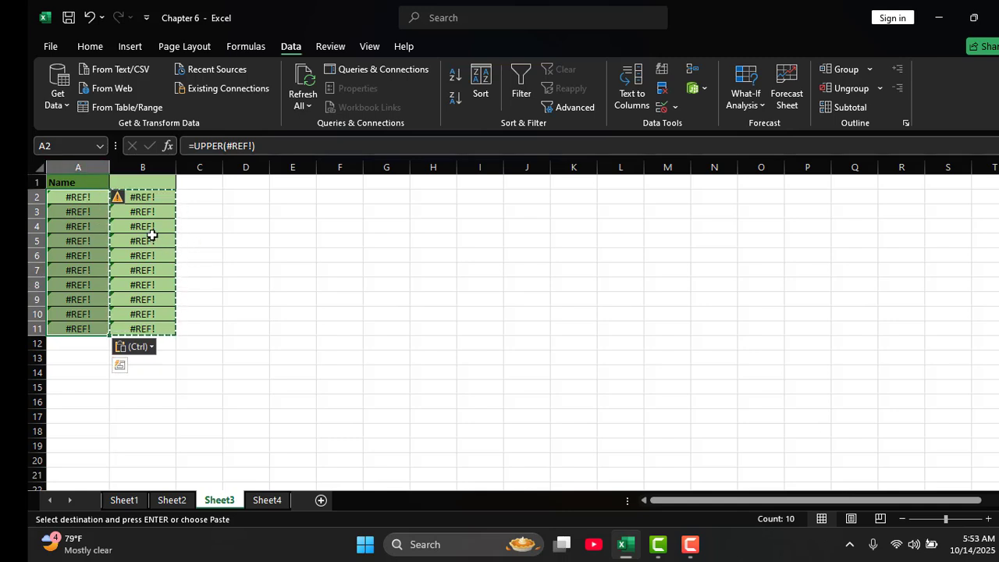
pyautogui.hotkey('ctrl', 'z')
# Step: Copy the uppercase names in B2:B11 and paste them as values only over the original names starting at A2
pyautogui.moveTo(150, 197); pyautogui.dragTo(156, 330)
pyautogui.click(78, 200)
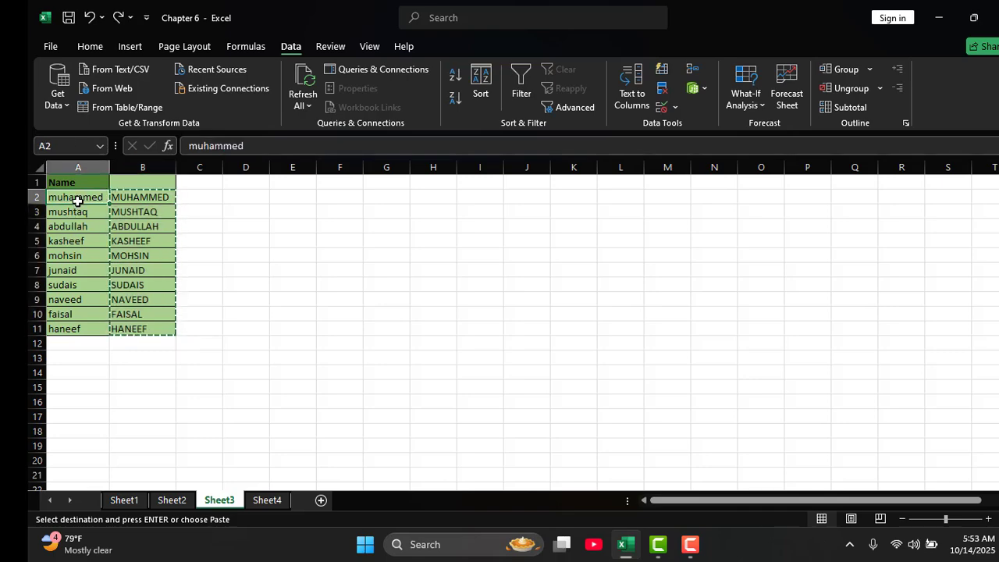
pyautogui.click(53, 49)
pyautogui.click(49, 50)
pyautogui.click(90, 46)
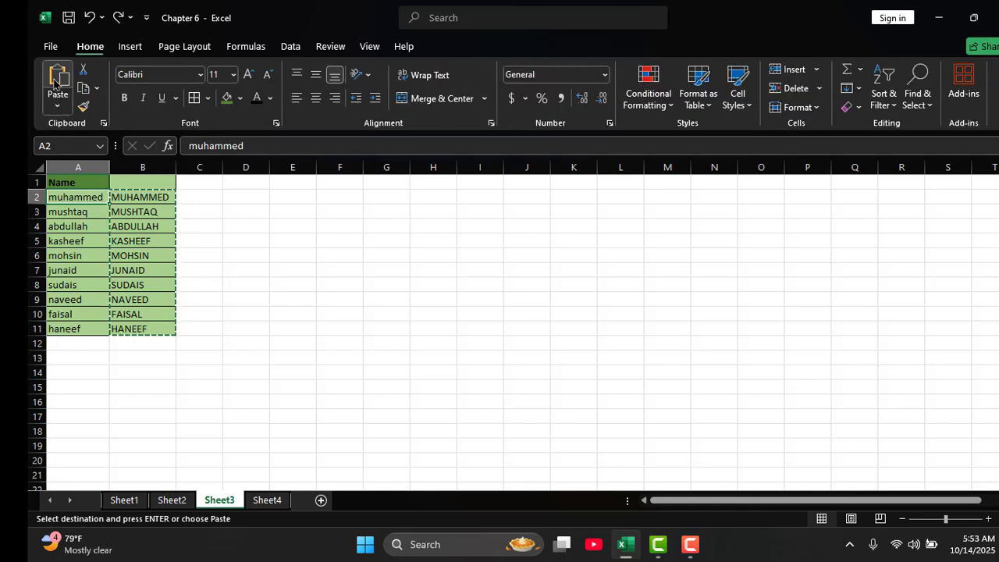
pyautogui.click(56, 109)
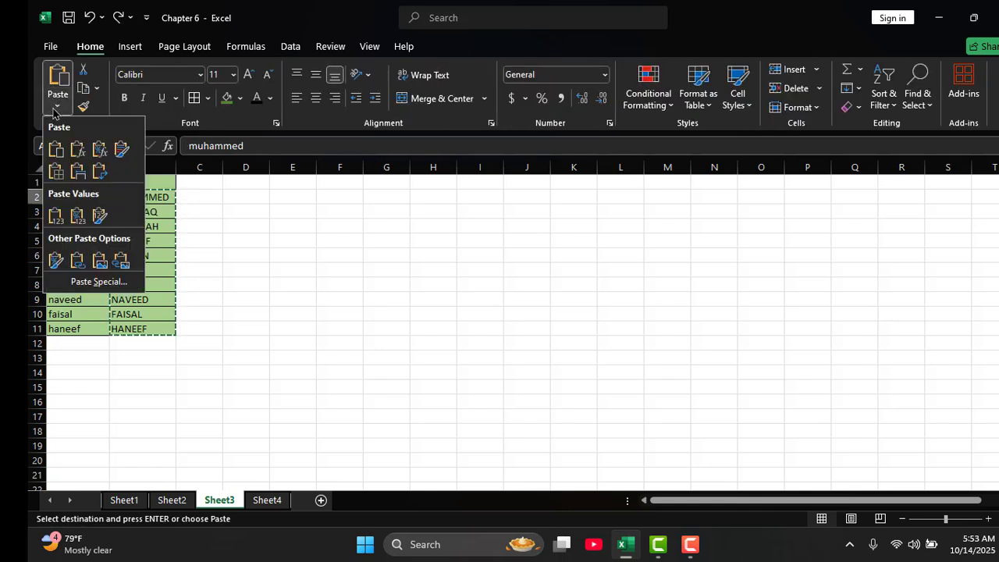
pyautogui.click(56, 217)
# Step: Clear the UPPER formulas from B2:B11 and select the names in A2:A11
pyautogui.moveTo(145, 198); pyautogui.dragTo(146, 328)
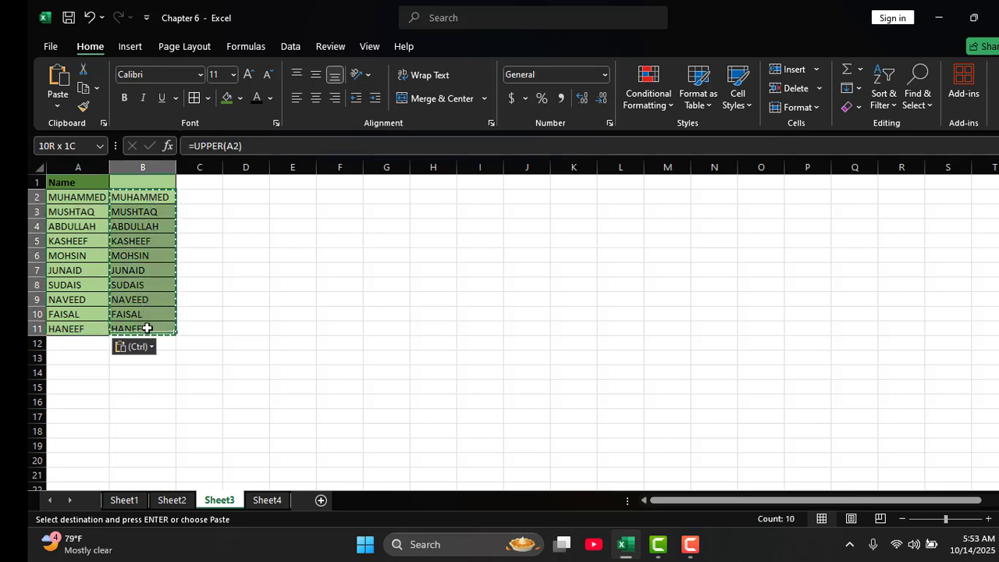
pyautogui.press('Delete')
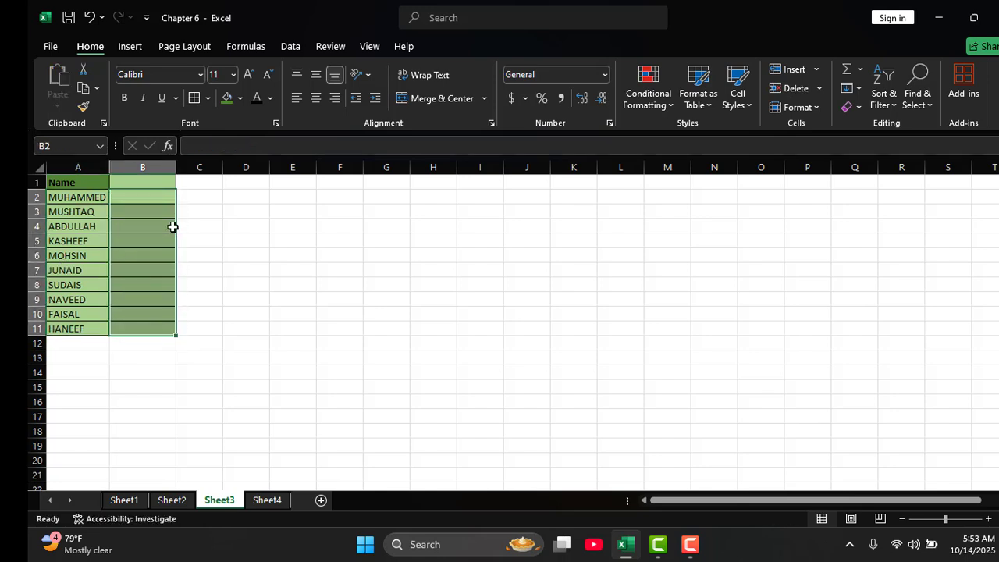
pyautogui.click(184, 228)
pyautogui.moveTo(100, 197); pyautogui.dragTo(83, 325)
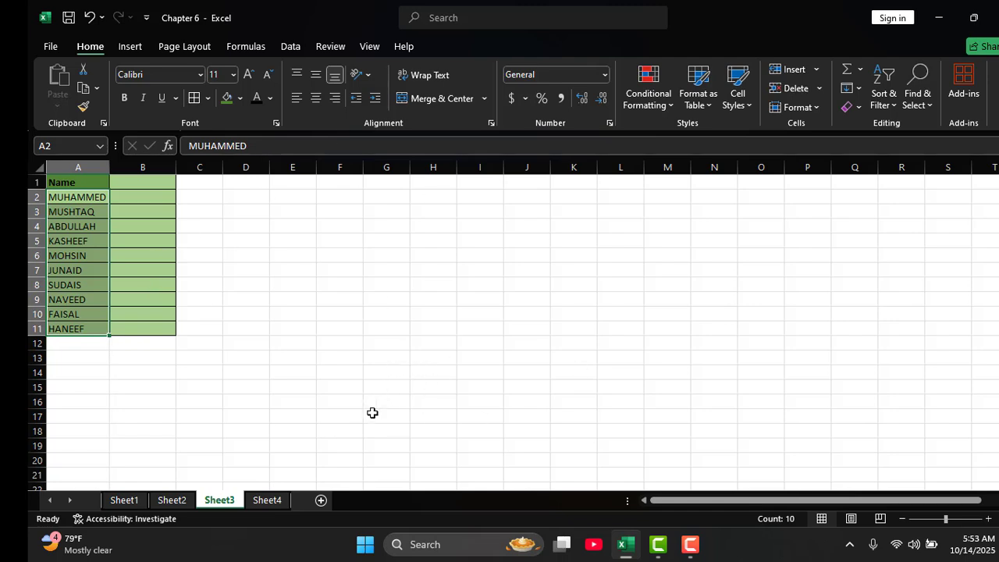
# Step: Mark the upper entry as done on Sheet4 by pasting the check mark into B7
pyautogui.click(267, 500)
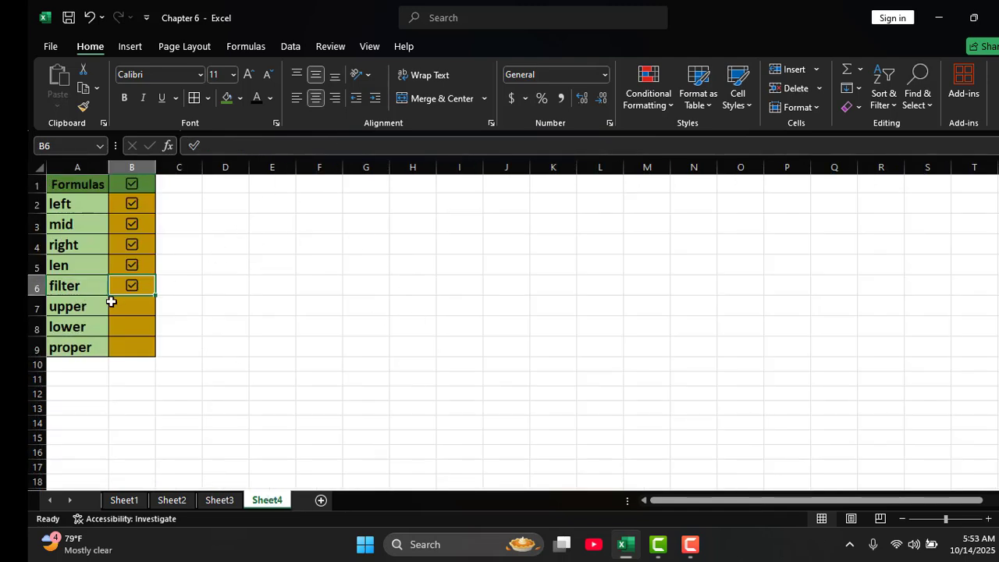
pyautogui.click(78, 323)
pyautogui.click(118, 307)
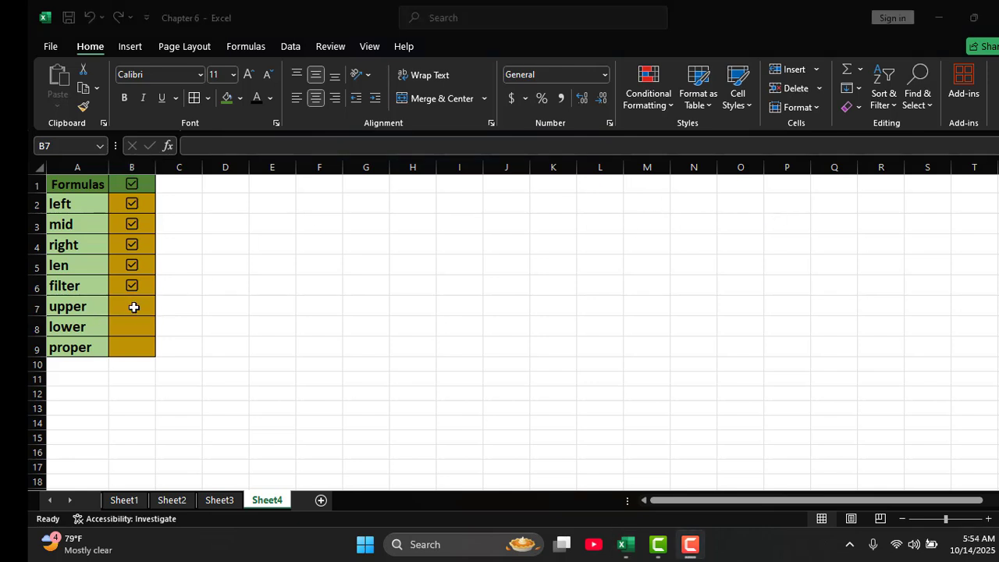
pyautogui.click(134, 308)
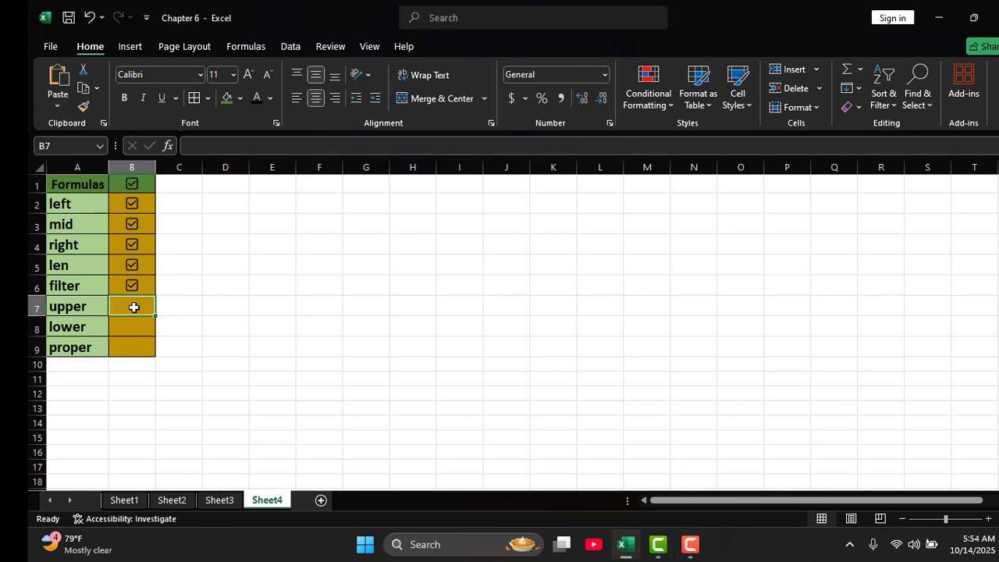
pyautogui.hotkey('ctrl', 'v')
pyautogui.click(130, 326)
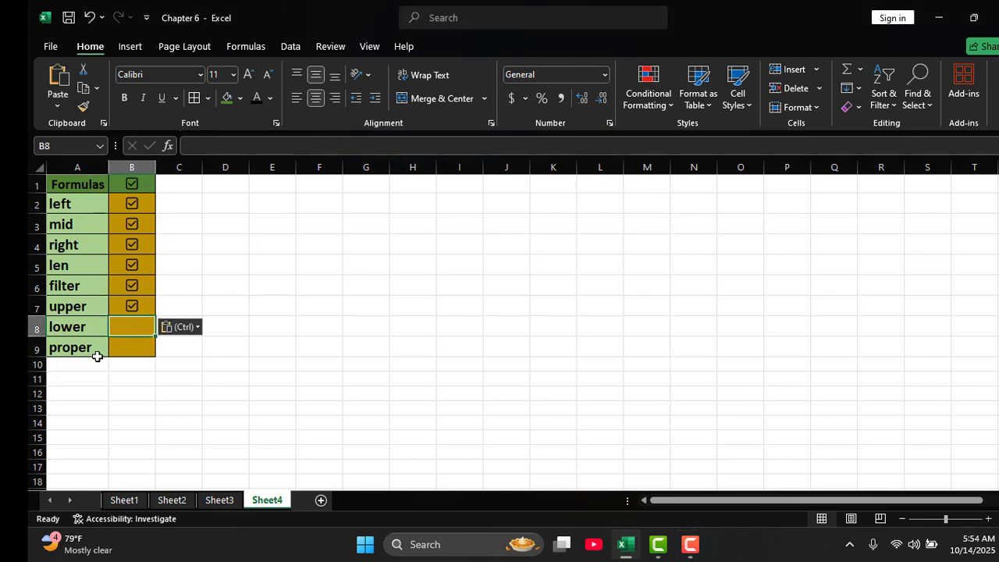
# Step: Return to Sheet3 and convert the first name to lowercase with =LOWER(A2) in B2
pyautogui.click(219, 501)
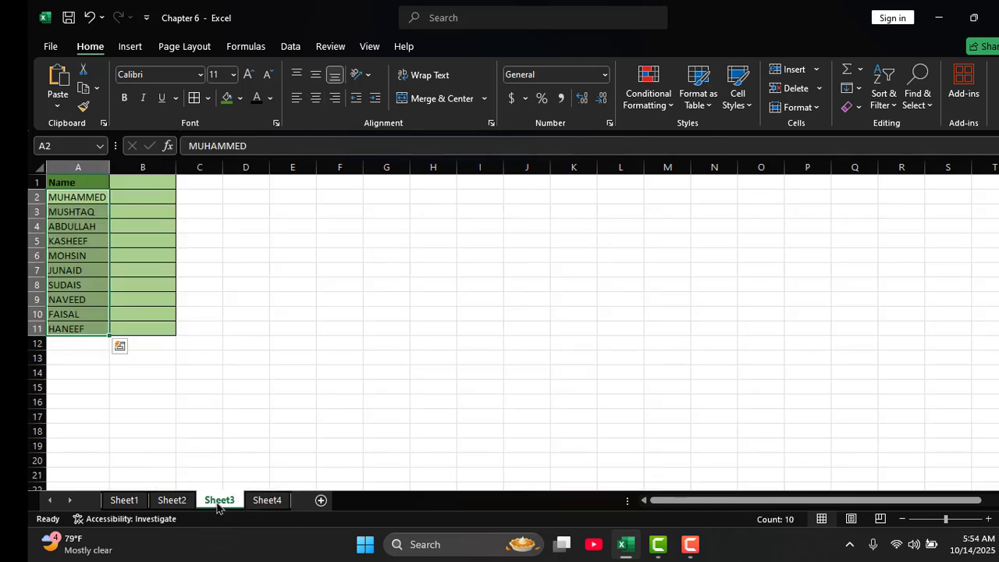
pyautogui.click(138, 197)
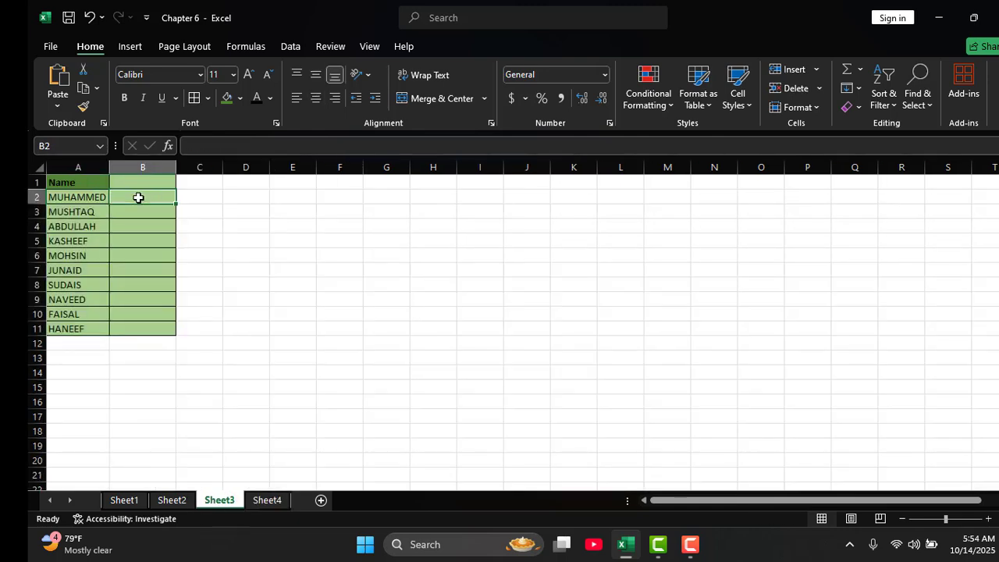
pyautogui.write('=low')
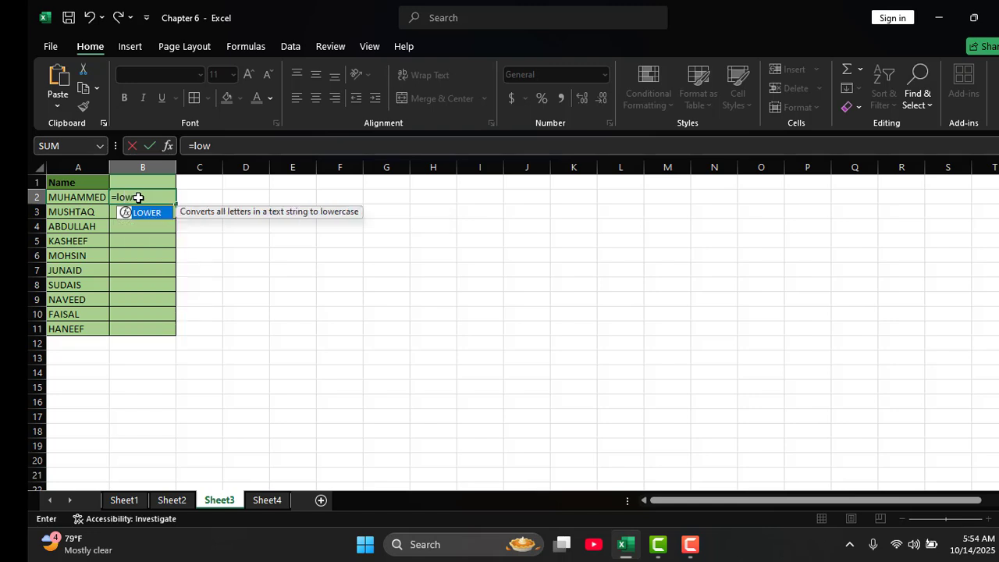
pyautogui.write('er')
pyautogui.press('Tab')
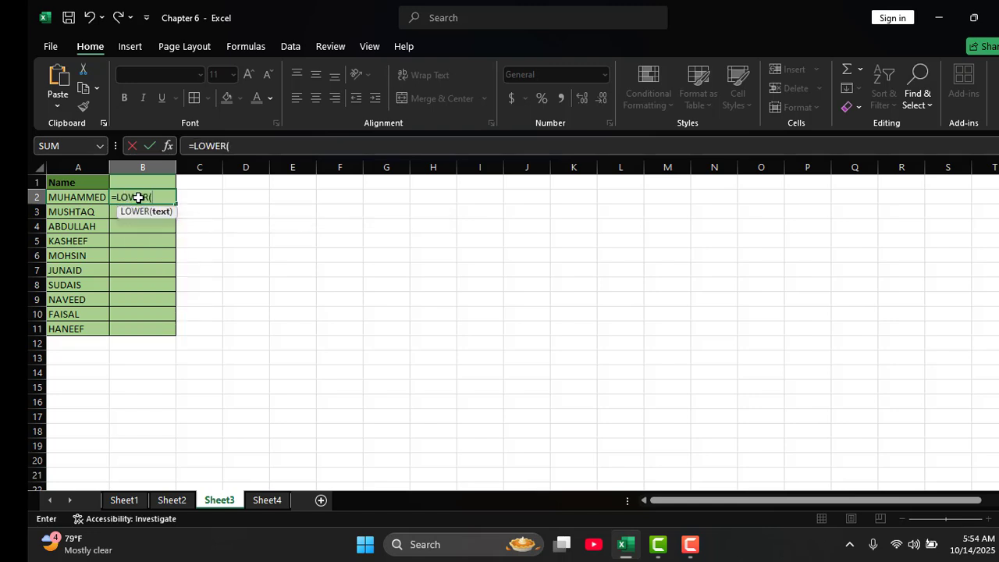
pyautogui.click(83, 197)
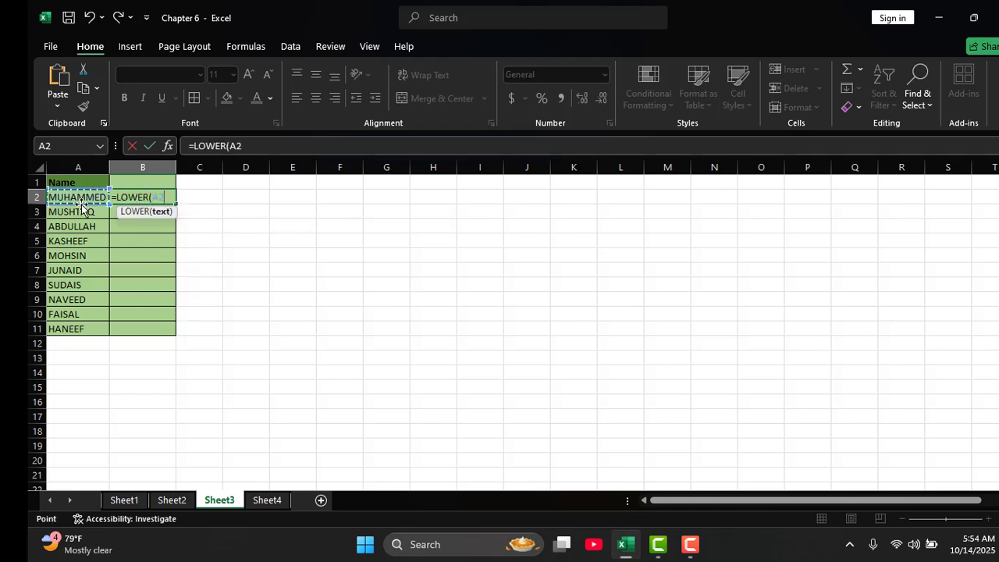
pyautogui.press('Return')
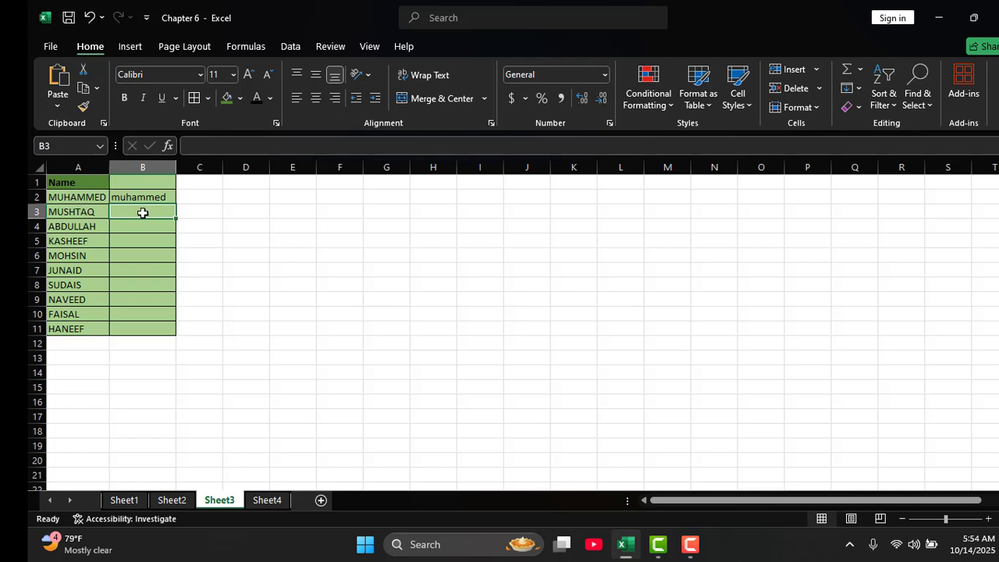
# Step: Convert the second name to lowercase with =LOWER(A3) in B3 and fill the formula down to B11
pyautogui.write('=')
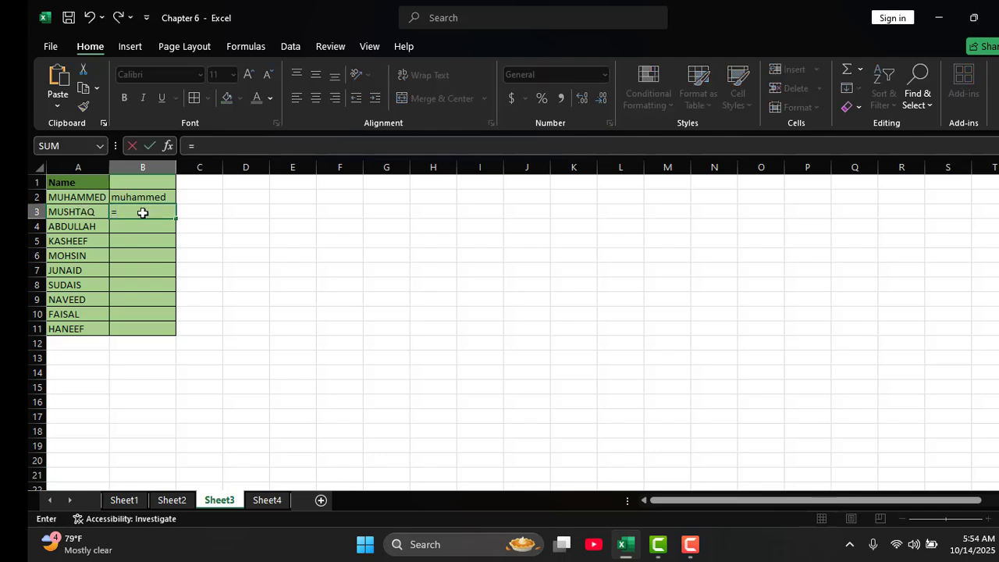
pyautogui.write('lowe')
pyautogui.press('Tab')
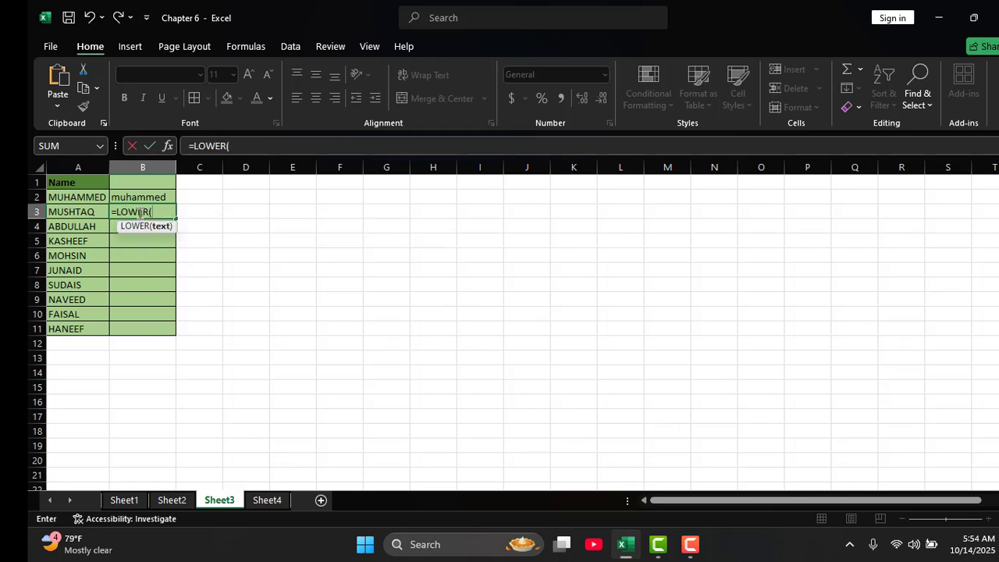
pyautogui.click(97, 211)
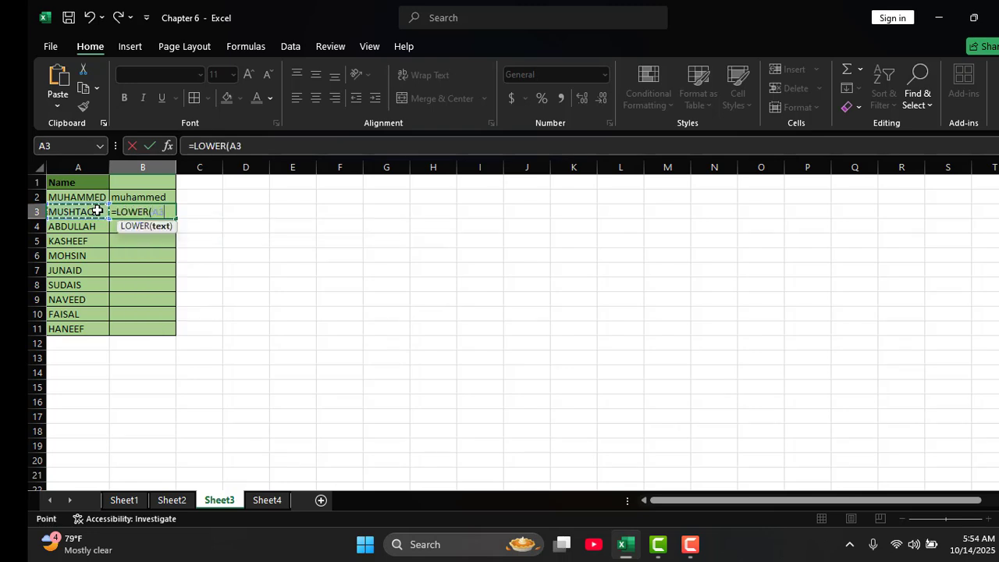
pyautogui.write(')')
pyautogui.press('Return')
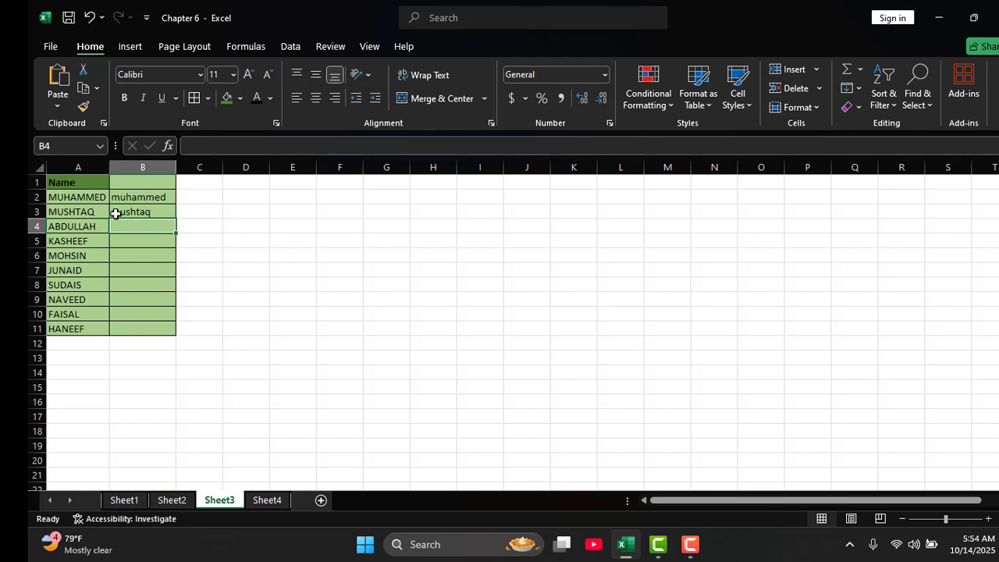
pyautogui.click(172, 212)
pyautogui.moveTo(176, 217); pyautogui.dragTo(179, 336)
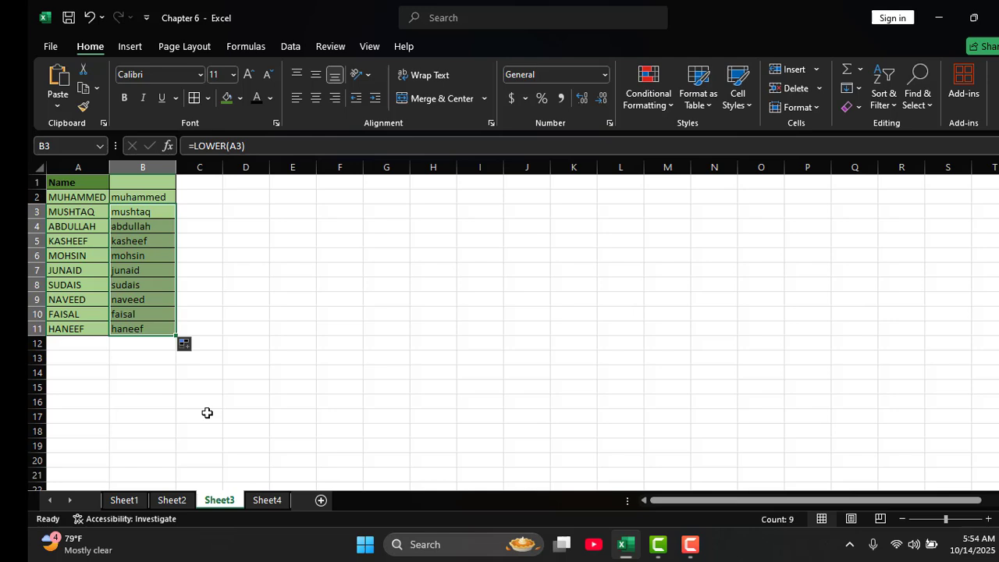
# Step: Mark the lower entry as done on Sheet4 by pasting the check mark into B8, then select the proper entry
pyautogui.click(265, 501)
pyautogui.hotkey('ctrl', 'v')
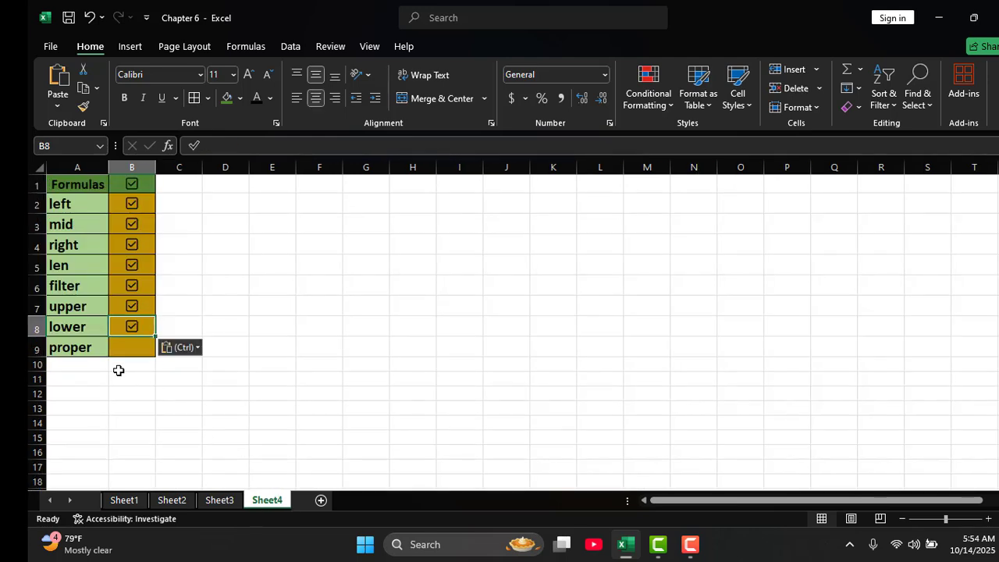
pyautogui.click(88, 348)
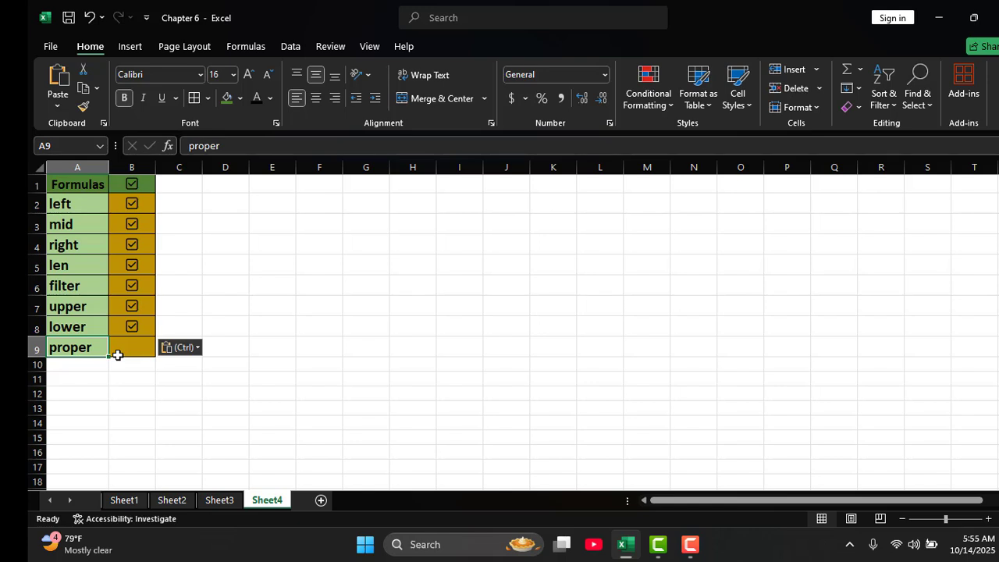
# Step: Return to Sheet3 and clear the LOWER formulas from B2:B11
pyautogui.click(208, 501)
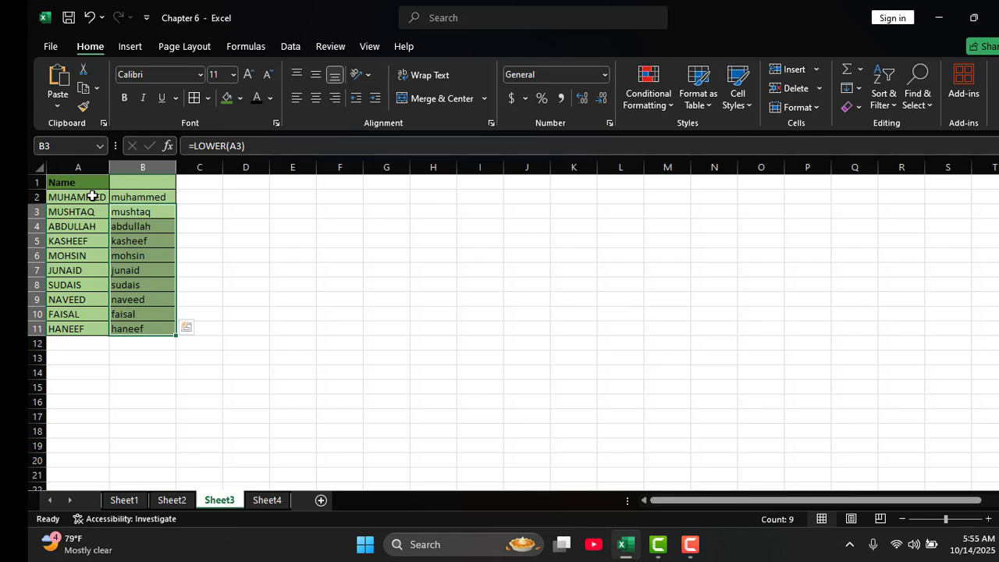
pyautogui.click(134, 196)
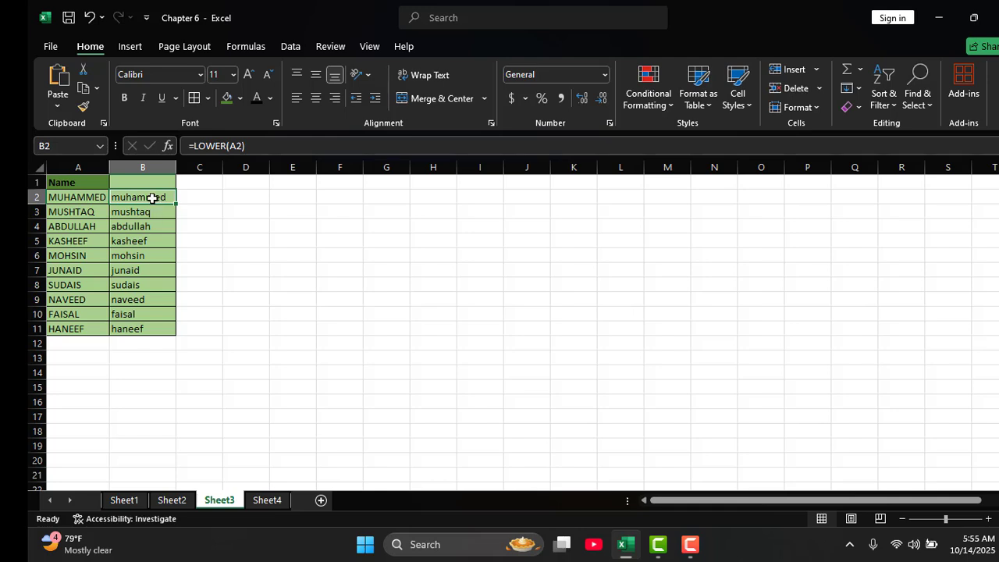
pyautogui.moveTo(150, 200); pyautogui.dragTo(150, 326)
pyautogui.press('Delete')
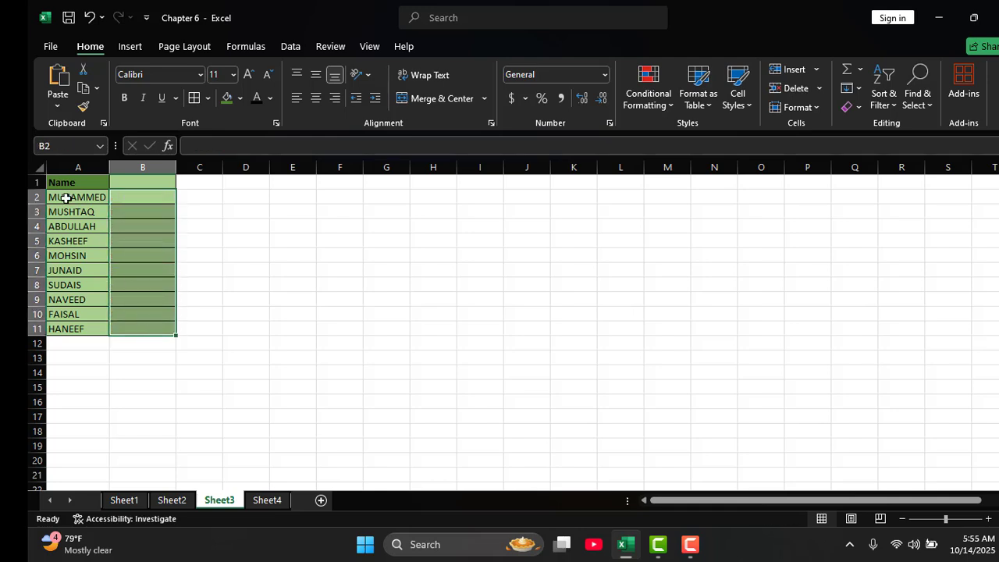
# Step: Convert the first name to proper case with =PROPER(A2) in B2
pyautogui.click(146, 193)
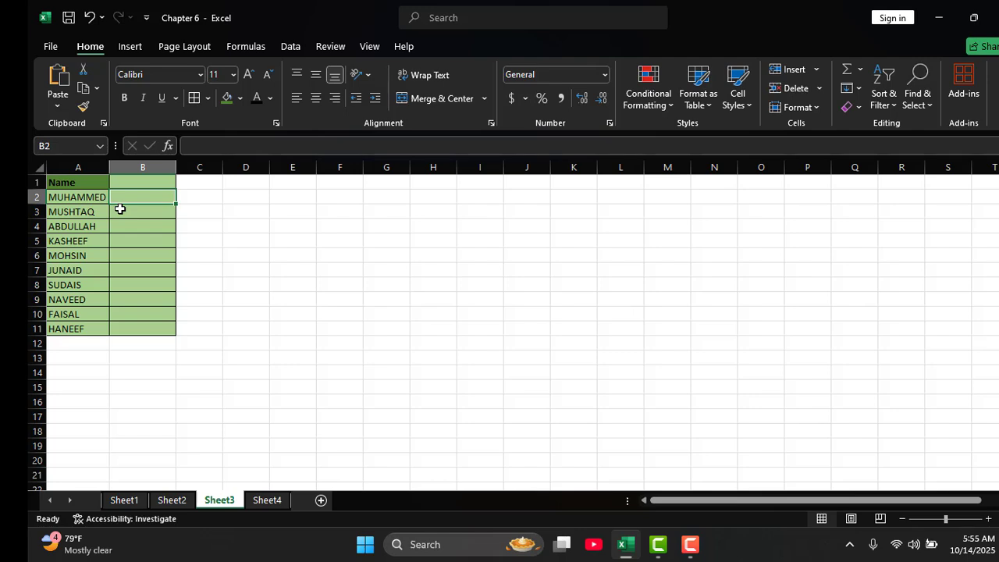
pyautogui.write('-prop')
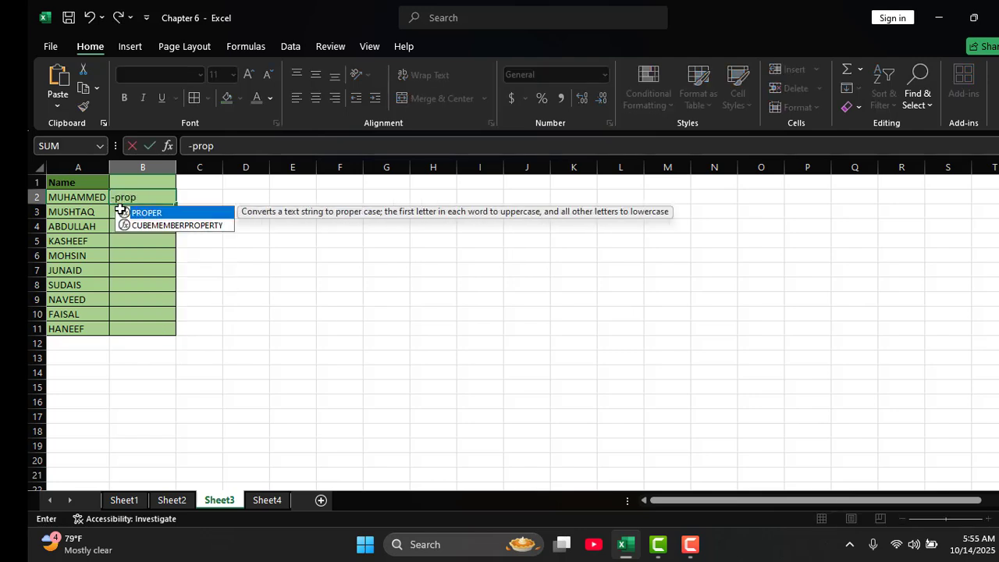
pyautogui.write('er')
pyautogui.press('Tab')
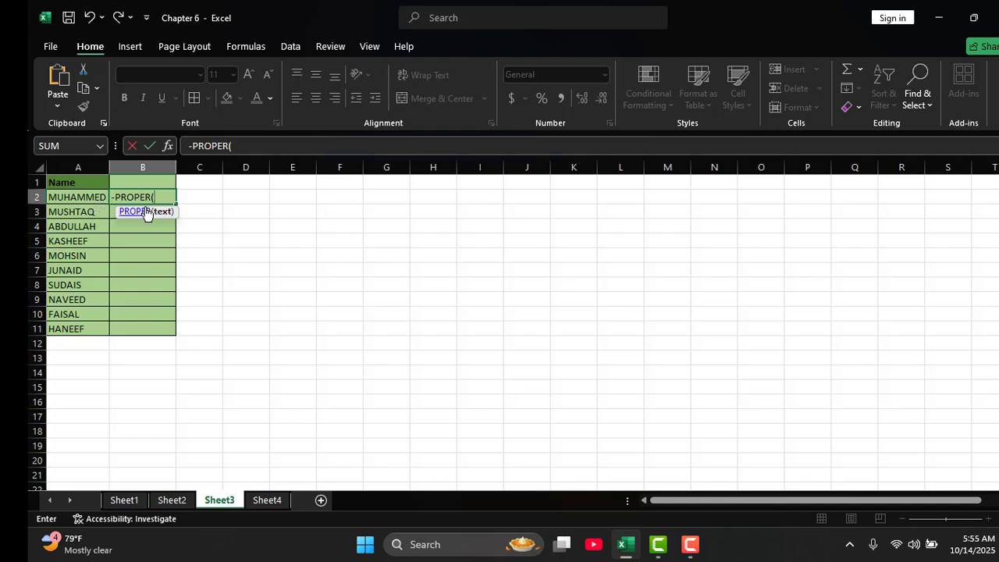
pyautogui.click(115, 196)
pyautogui.press('BackSpace')
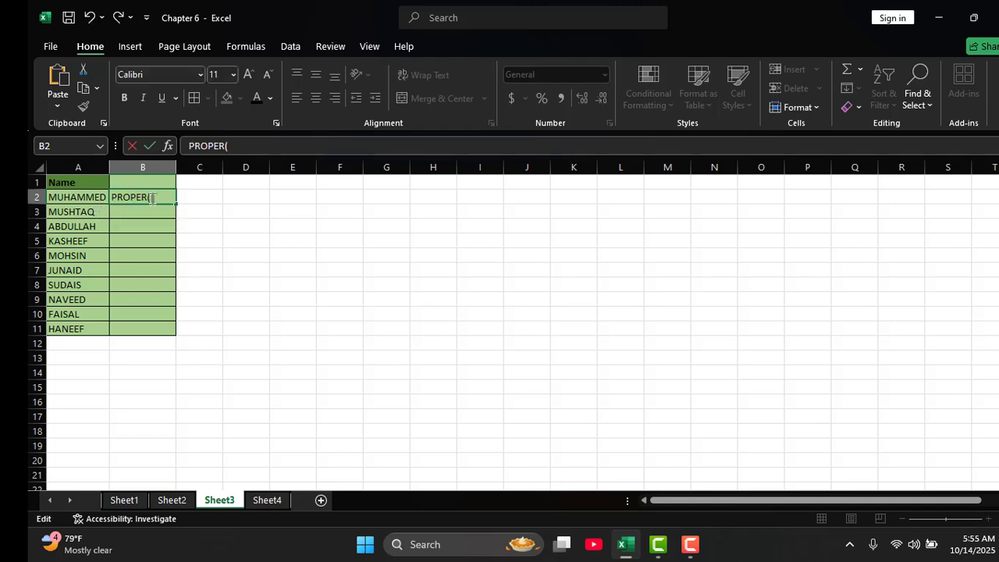
pyautogui.write('=')
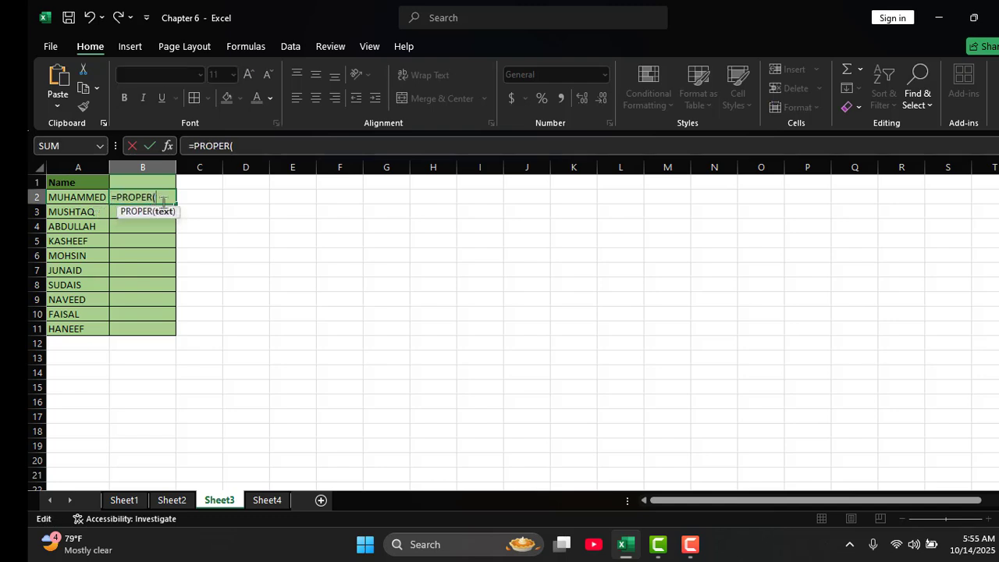
pyautogui.click(80, 202)
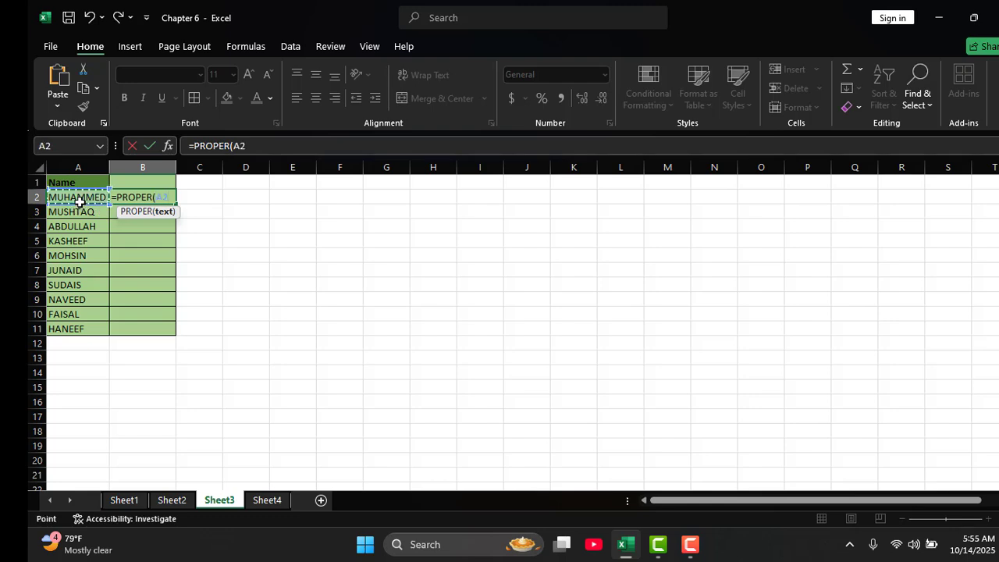
pyautogui.press('Return')
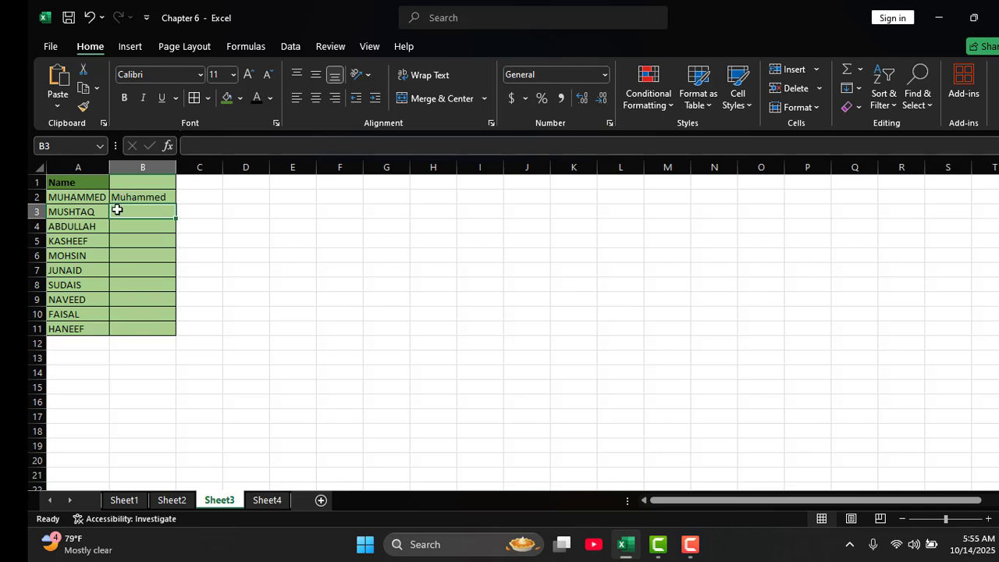
# Step: Convert the second name to proper case with =PROPER(A3) in B3 and fill the formula down to B11
pyautogui.write('=')
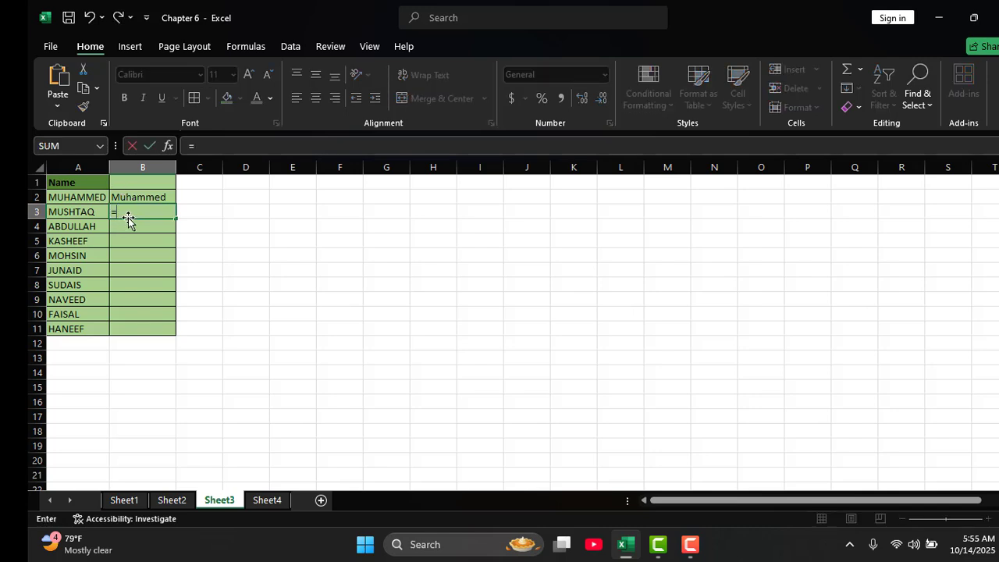
pyautogui.write('proper')
pyautogui.doubleClick(129, 227)
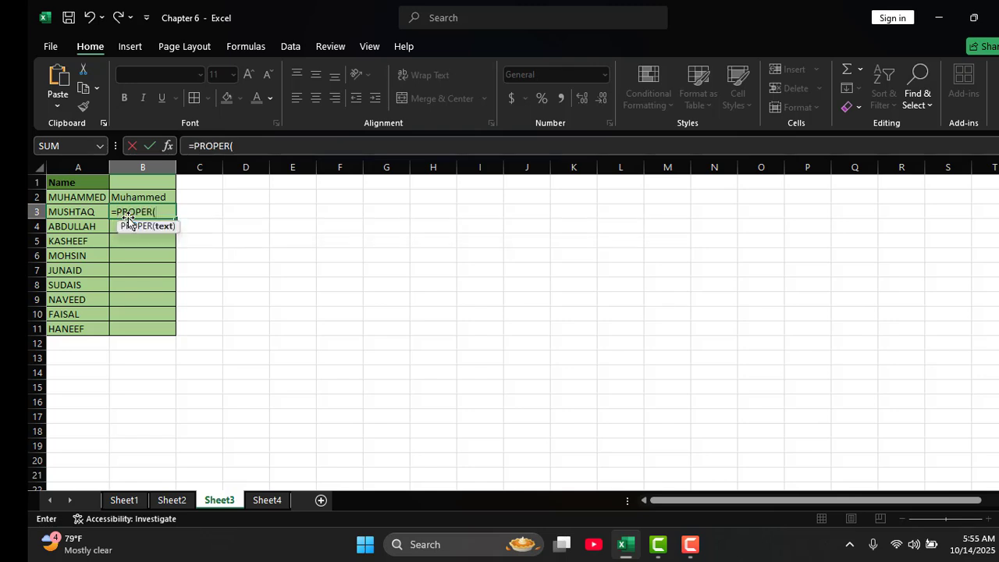
pyautogui.click(64, 211)
pyautogui.press('Return')
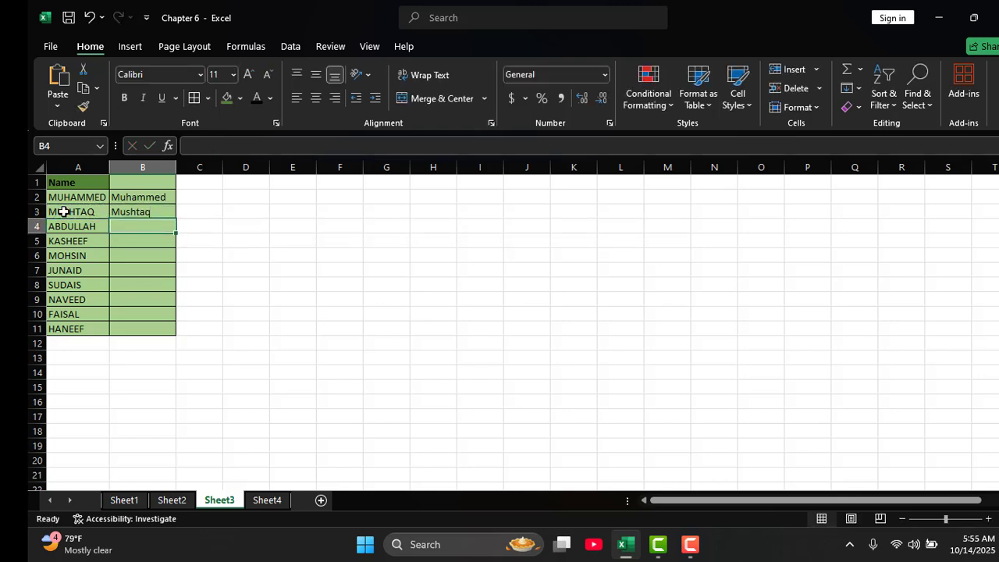
pyautogui.click(167, 211)
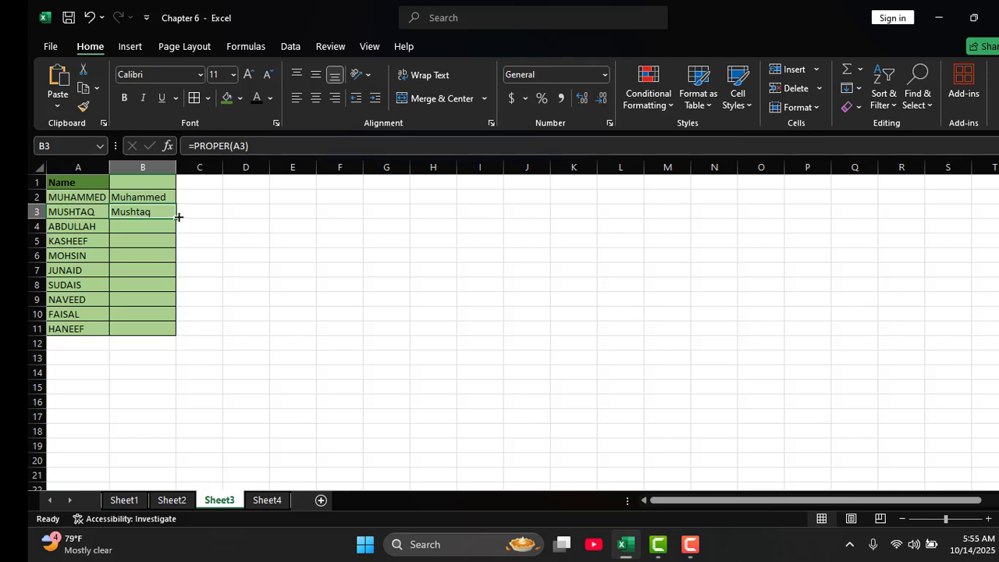
pyautogui.moveTo(177, 219); pyautogui.dragTo(173, 338)
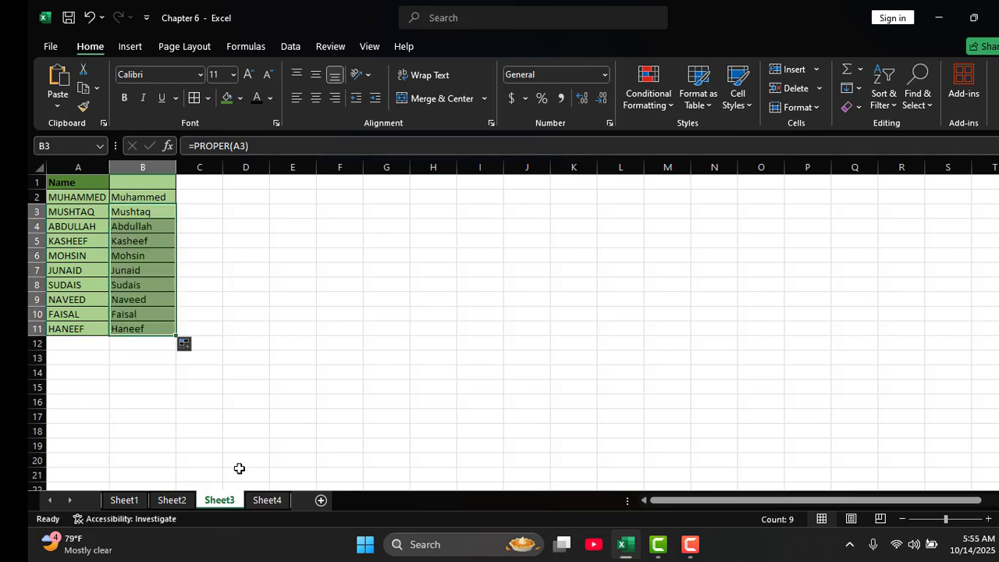
# Step: Review the list of covered formulas in A2:A9 on Sheet4
pyautogui.click(267, 500)
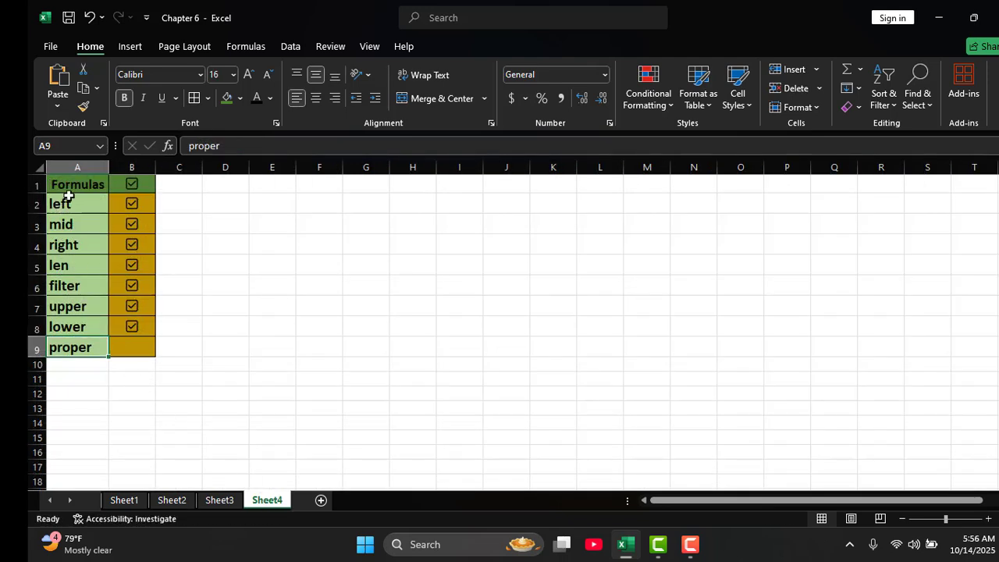
pyautogui.moveTo(85, 199); pyautogui.dragTo(89, 346)
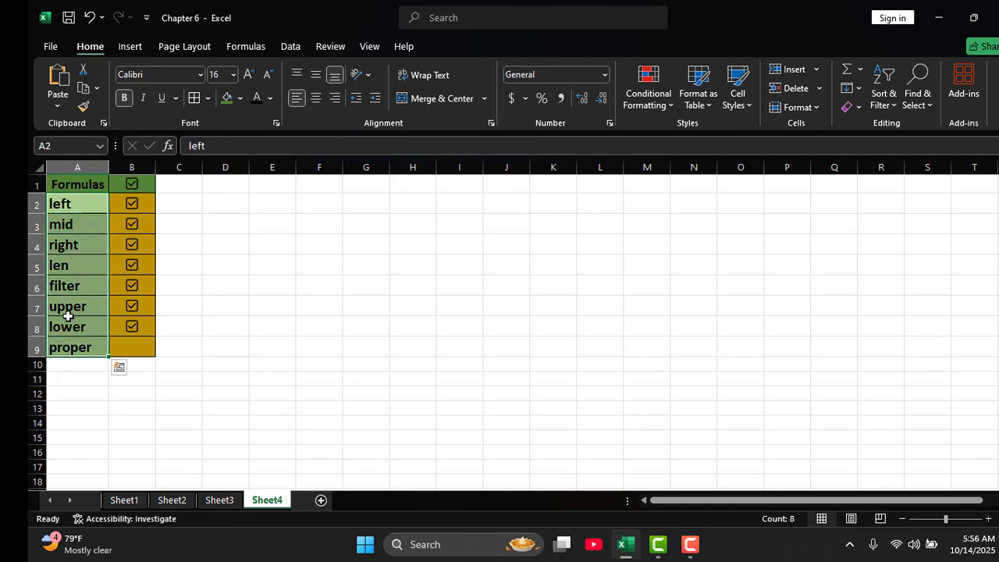
pyautogui.click(87, 291)
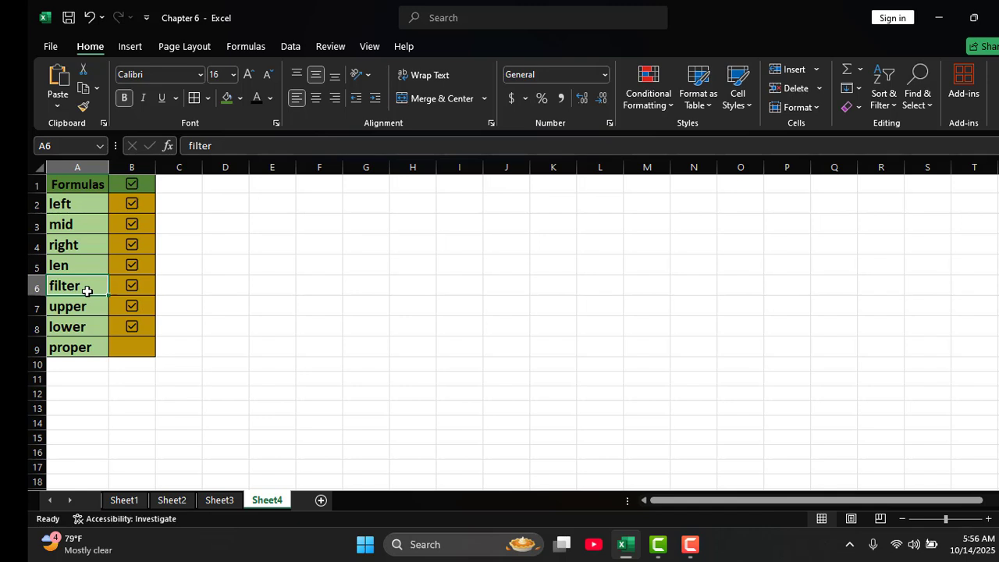
pyautogui.moveTo(85, 203); pyautogui.dragTo(78, 347)
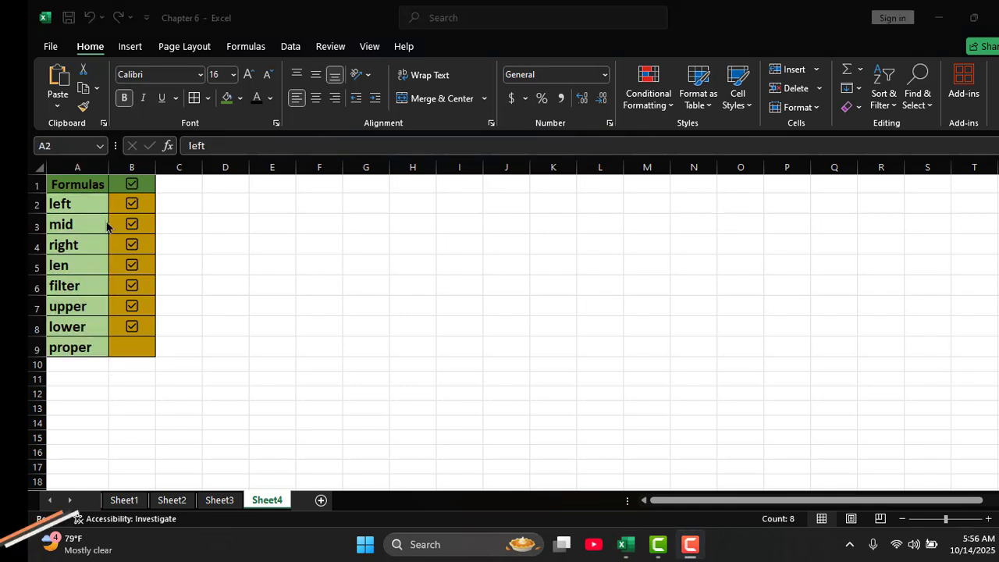
pyautogui.click(90, 284)
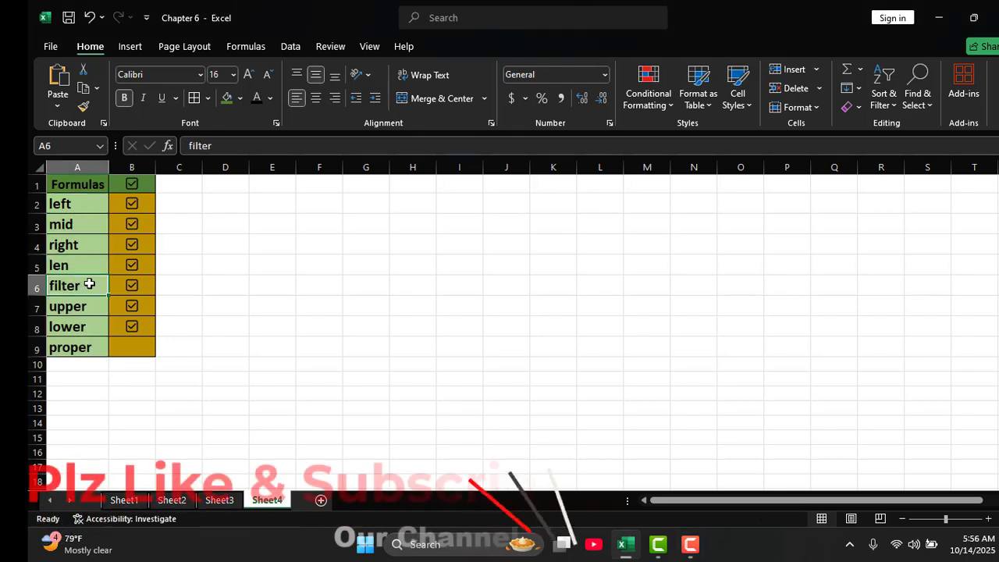